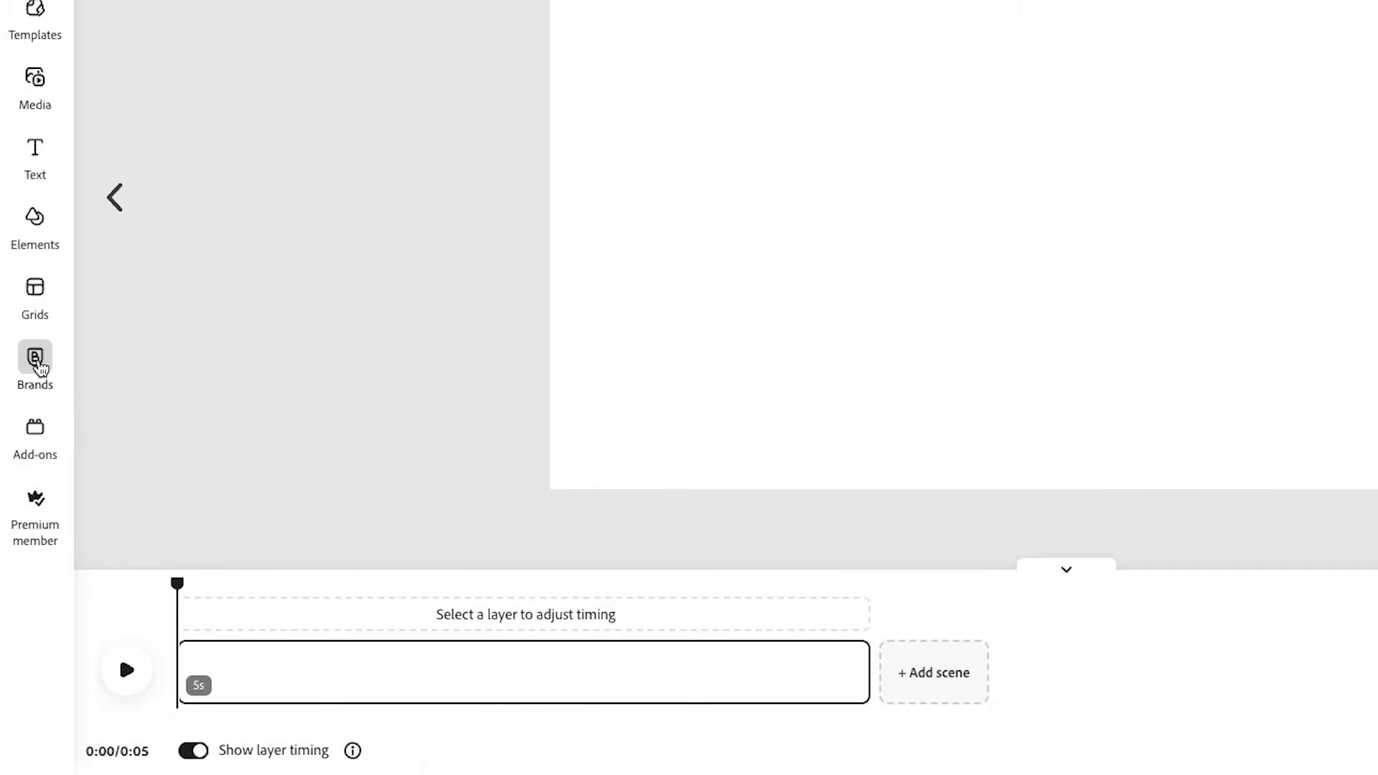
Set the pink, yellow and teal fluid-art brand asset as the page background.
click(38, 363)
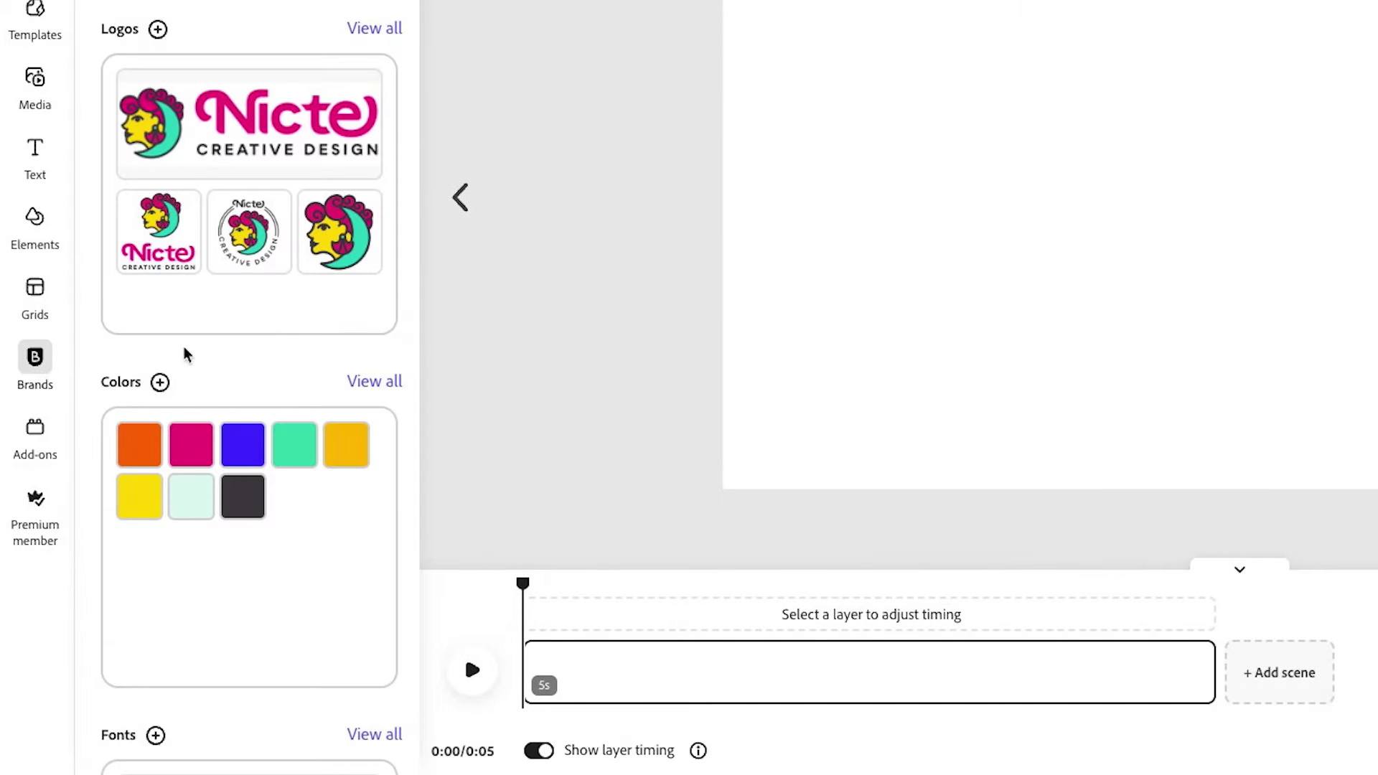
scroll(292, 402, down, 10)
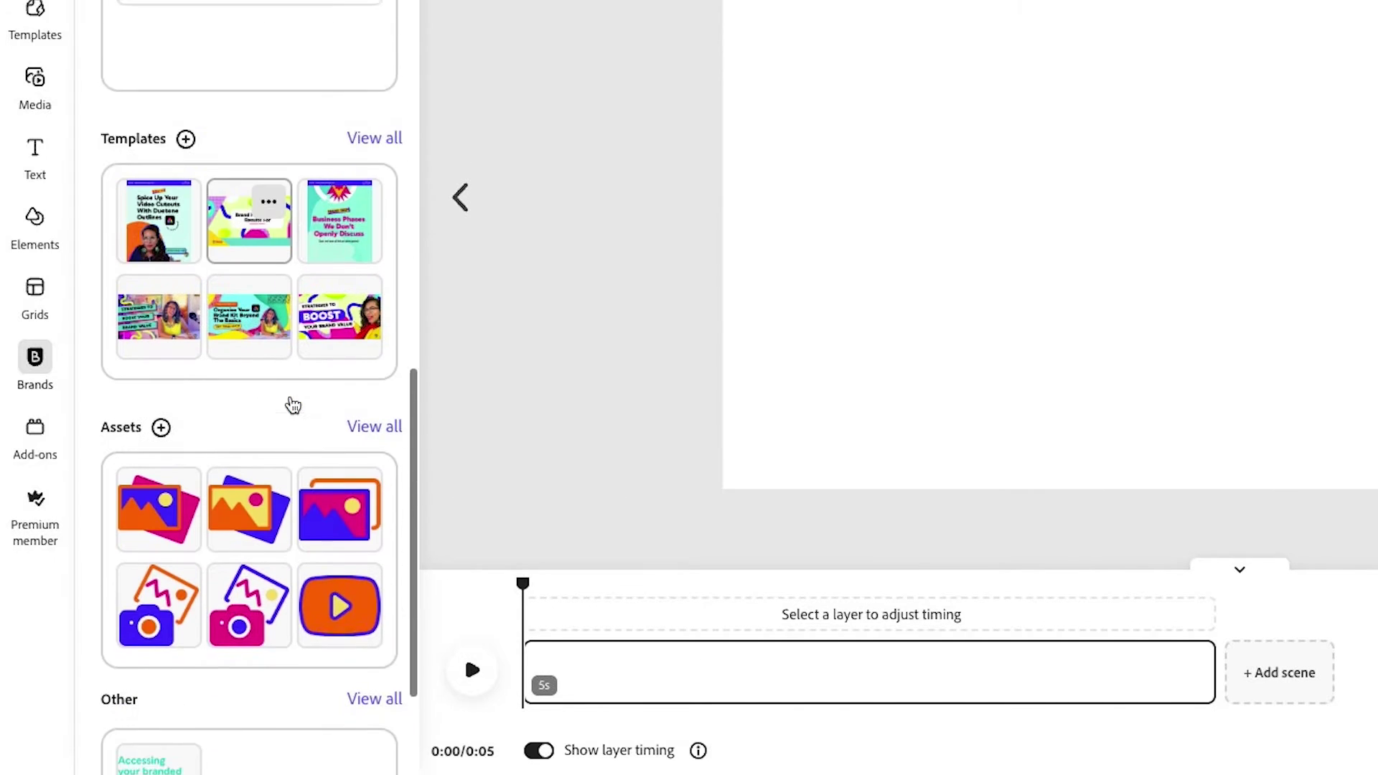
scroll(292, 406, down, 2)
click(372, 270)
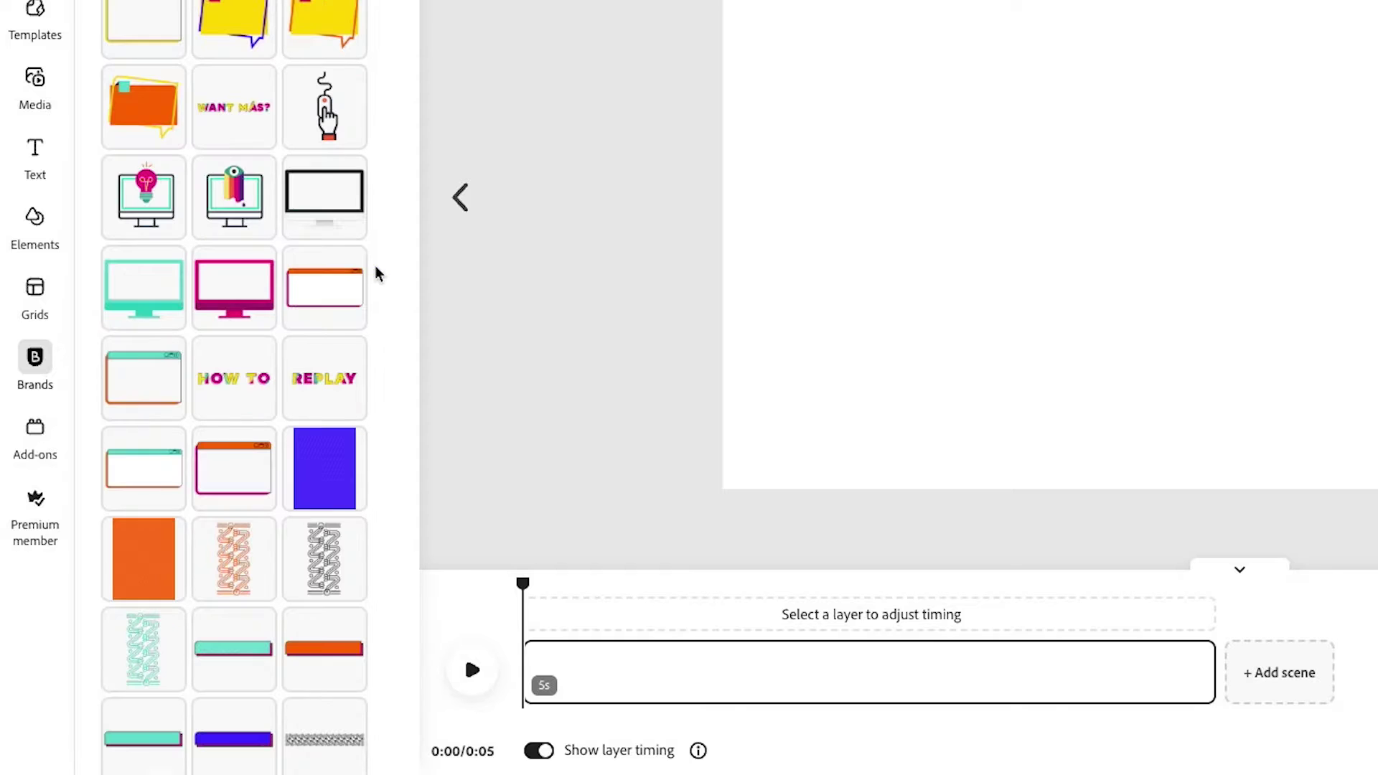
scroll(320, 273, down, 15)
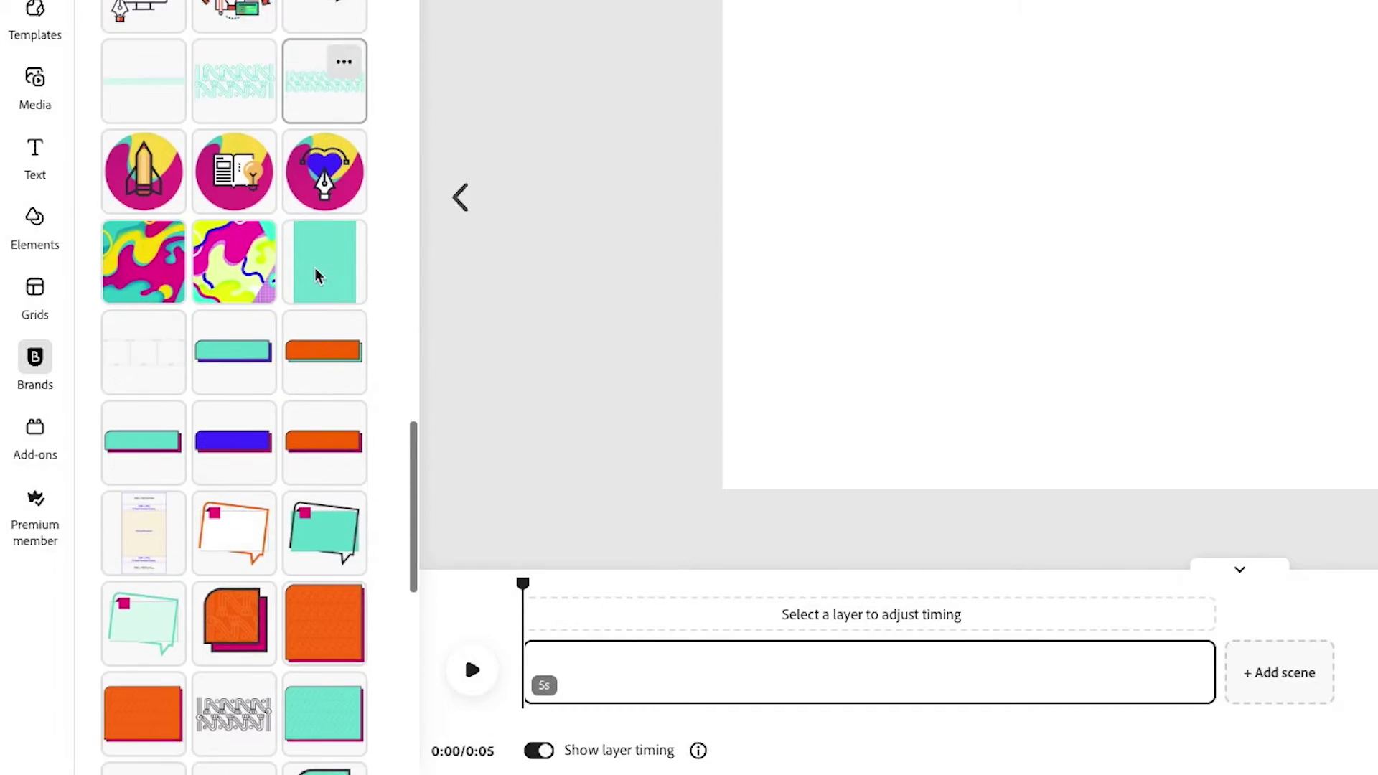
scroll(317, 277, down, 10)
click(234, 252)
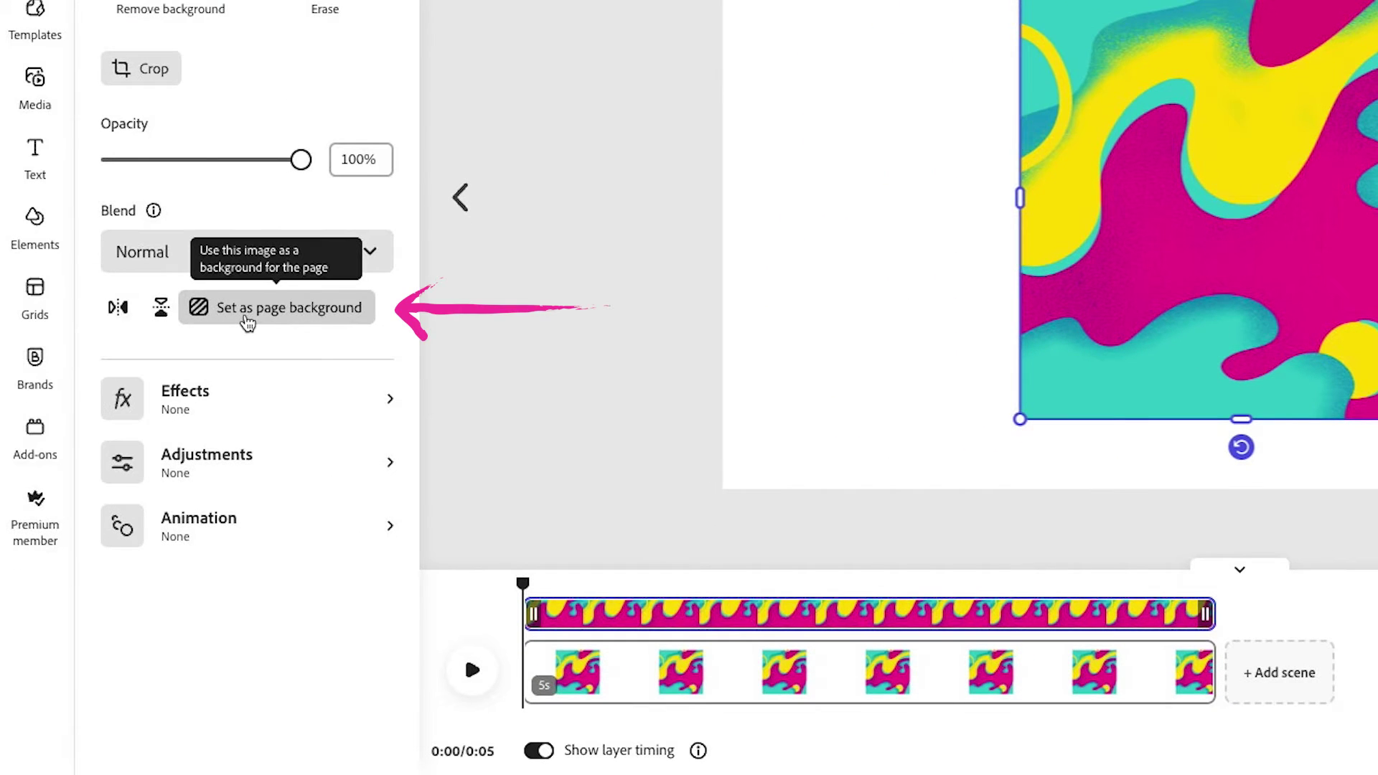
click(248, 323)
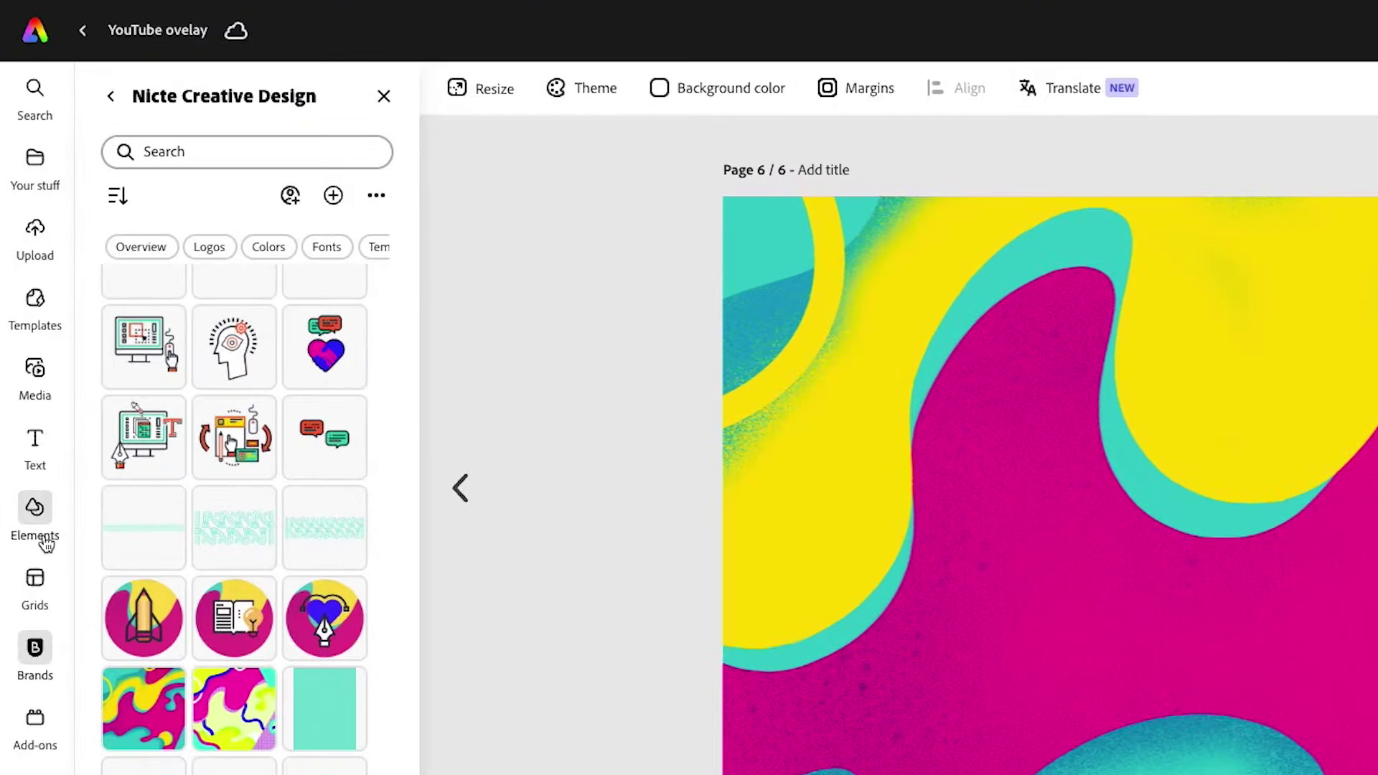
Browse the Elements background images, then close the Elements panel.
click(37, 419)
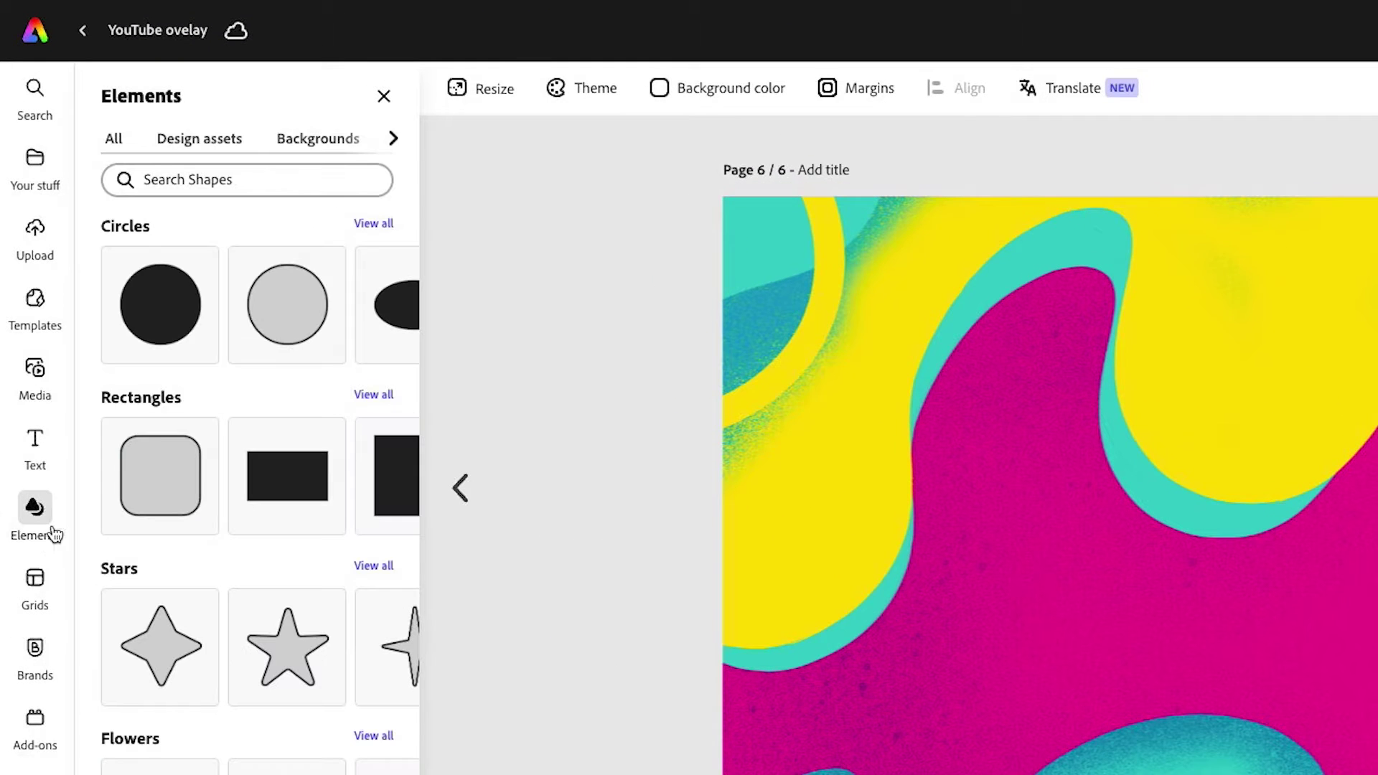
click(302, 141)
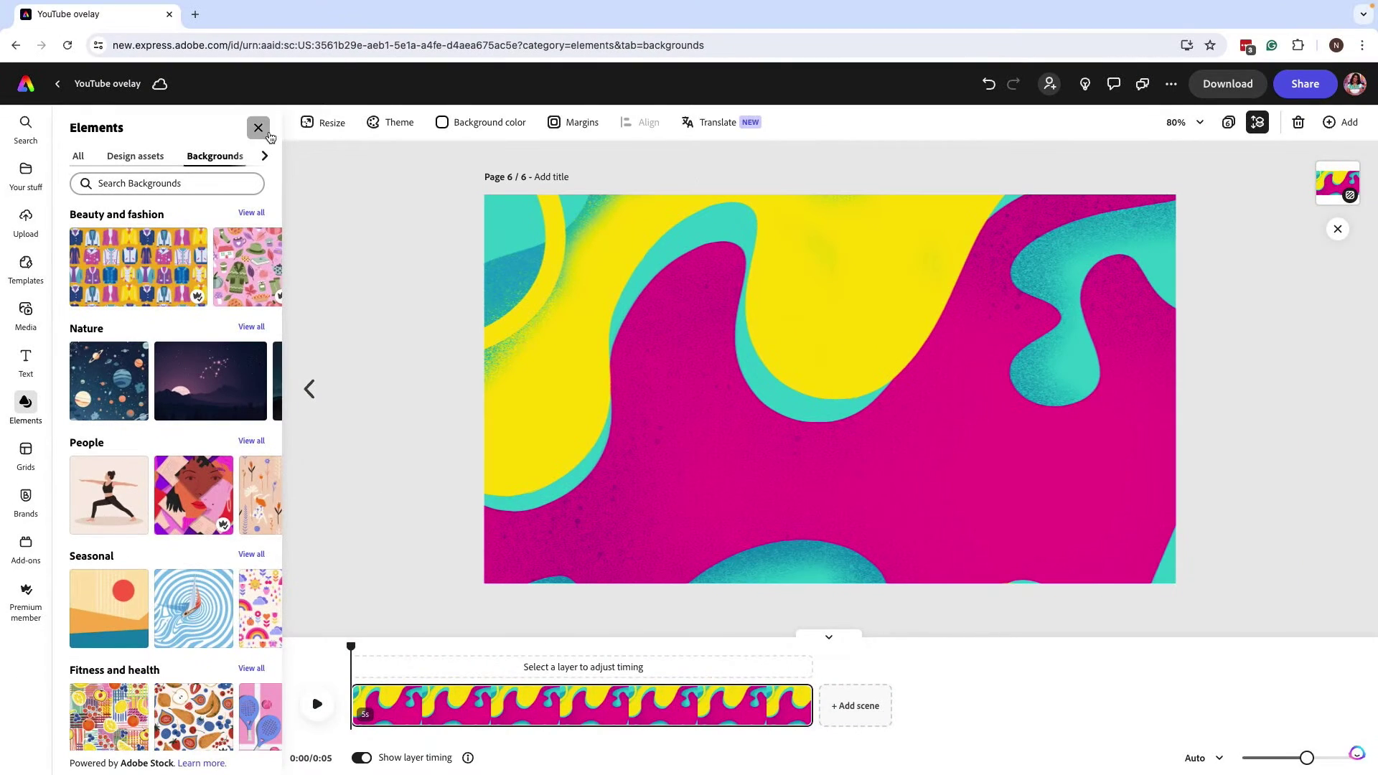
click(258, 128)
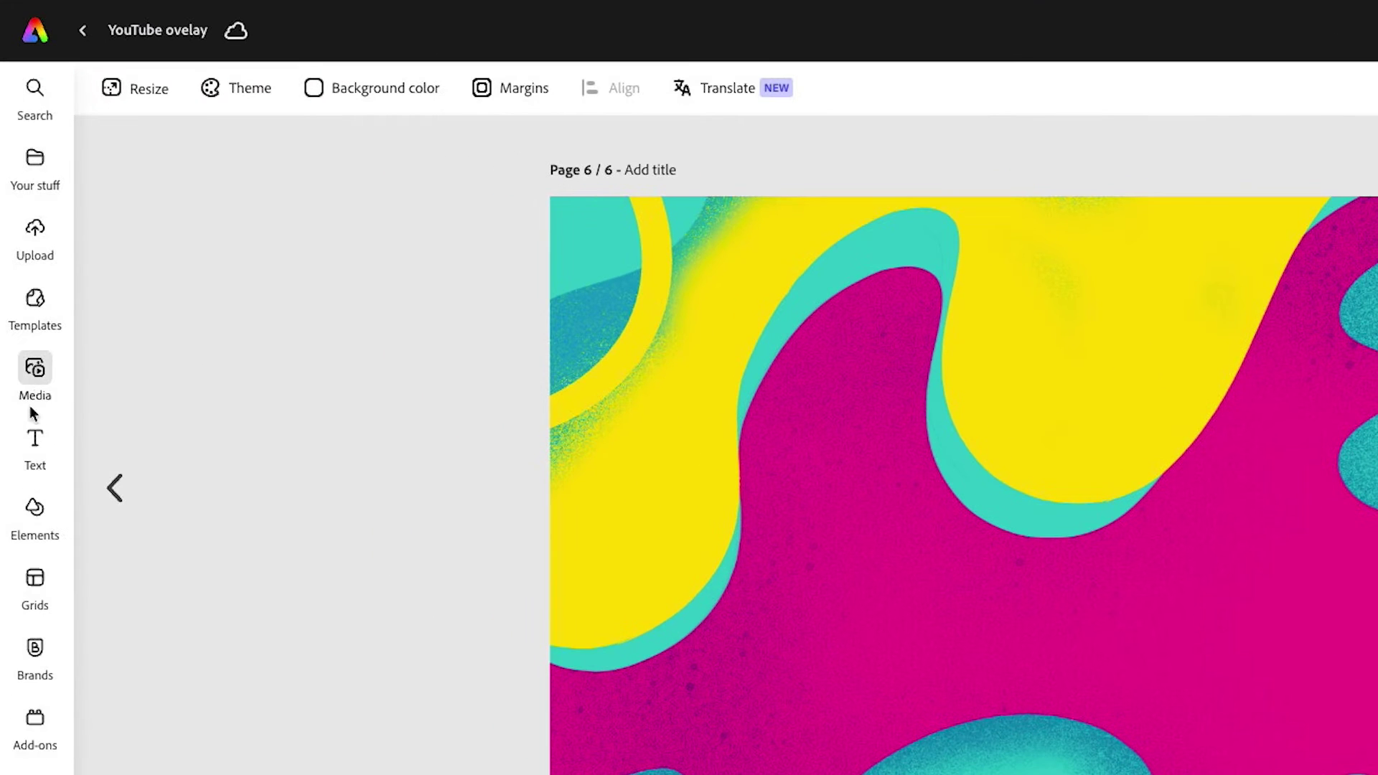
Add a black rectangle from Elements > Shapes and enlarge it into a large square.
click(36, 509)
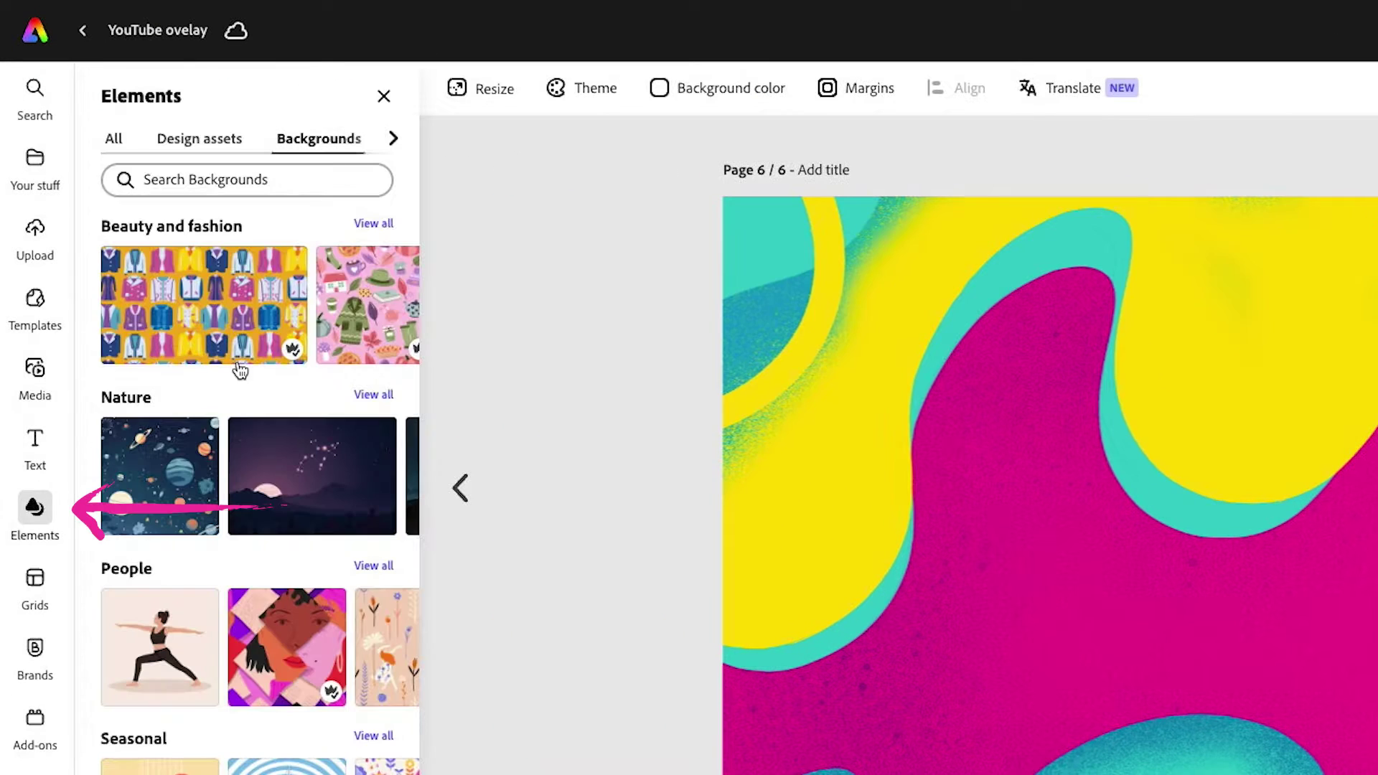
click(393, 139)
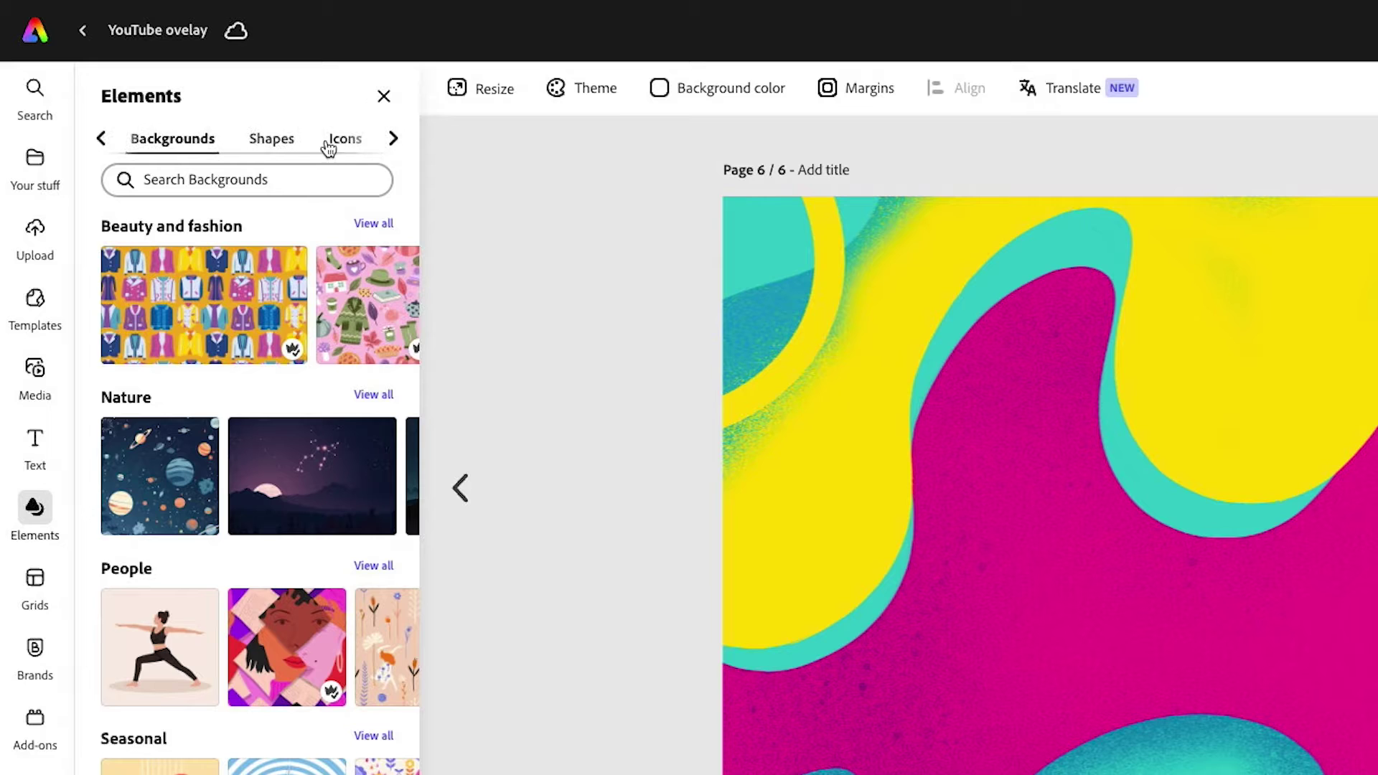
click(271, 143)
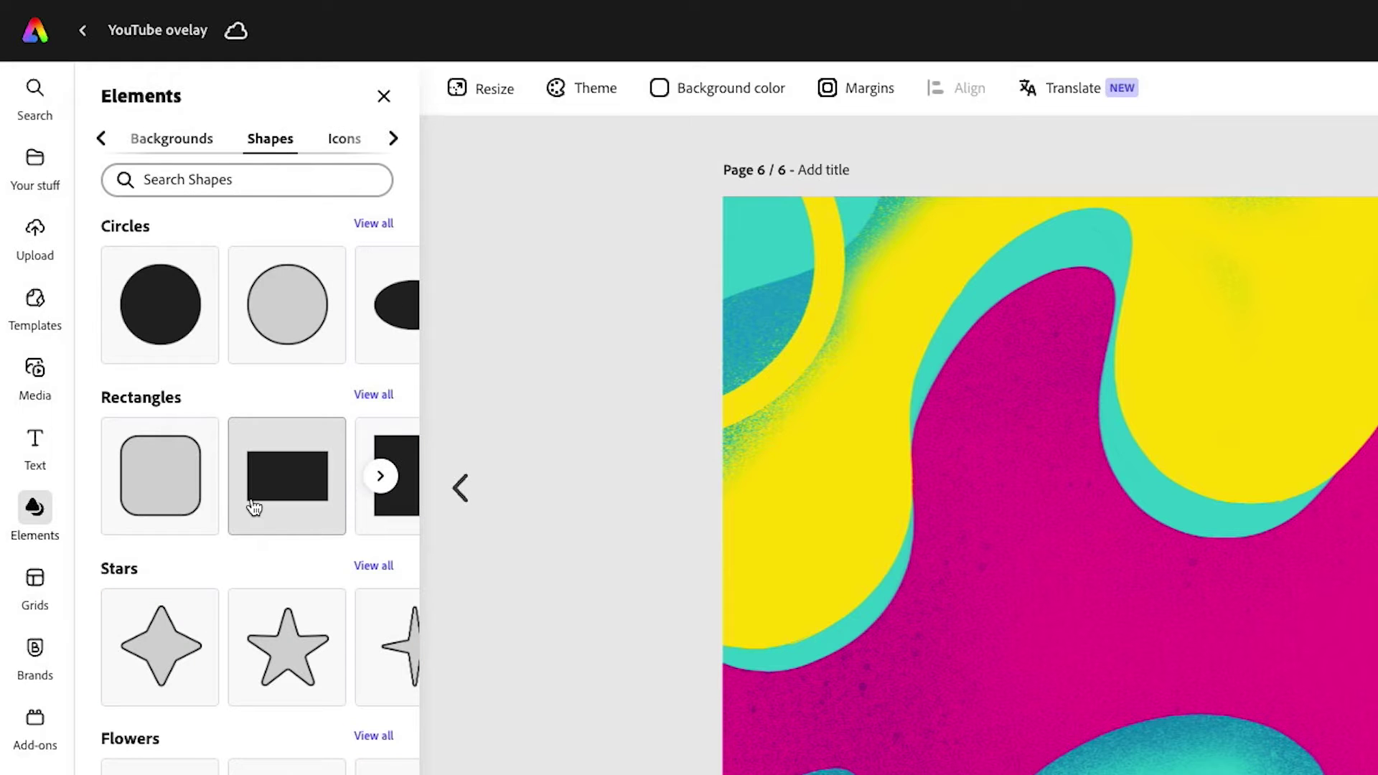
scroll(255, 507, right, 2)
click(221, 501)
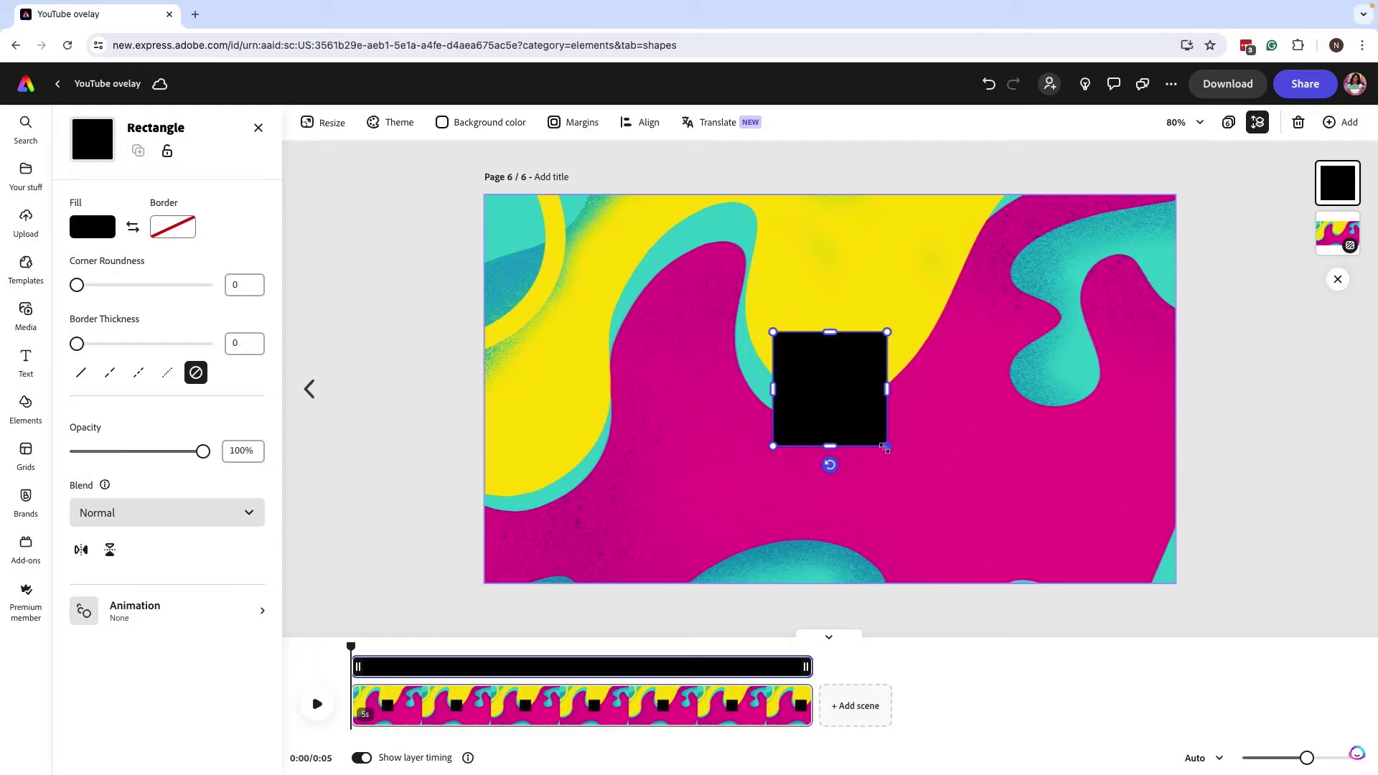
drag(1326, 573, 1377, 715)
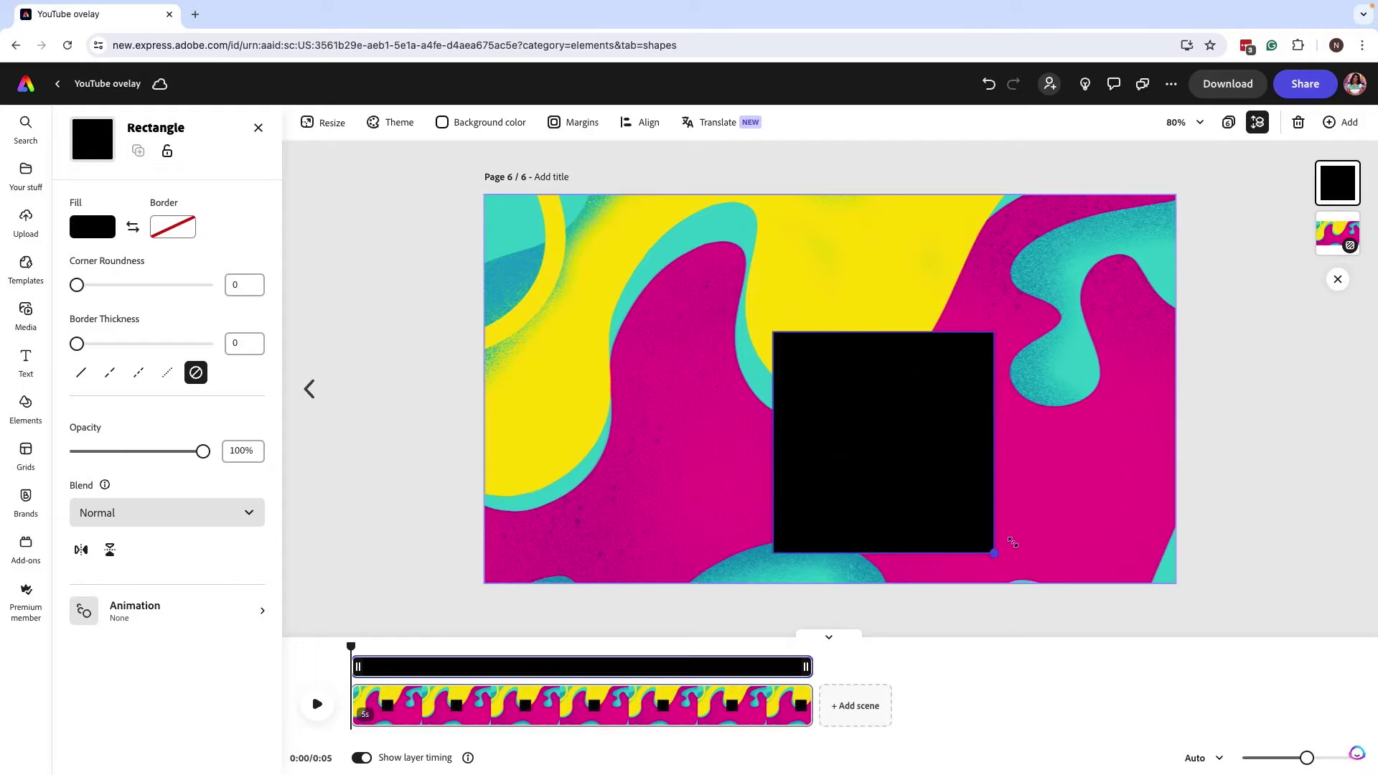
drag(1017, 547, 1028, 563)
drag(1005, 331, 1159, 185)
Rotate the square 45° into a diamond whose left point reaches mid-canvas, vertically centred.
drag(962, 584, 805, 547)
drag(913, 375, 1068, 384)
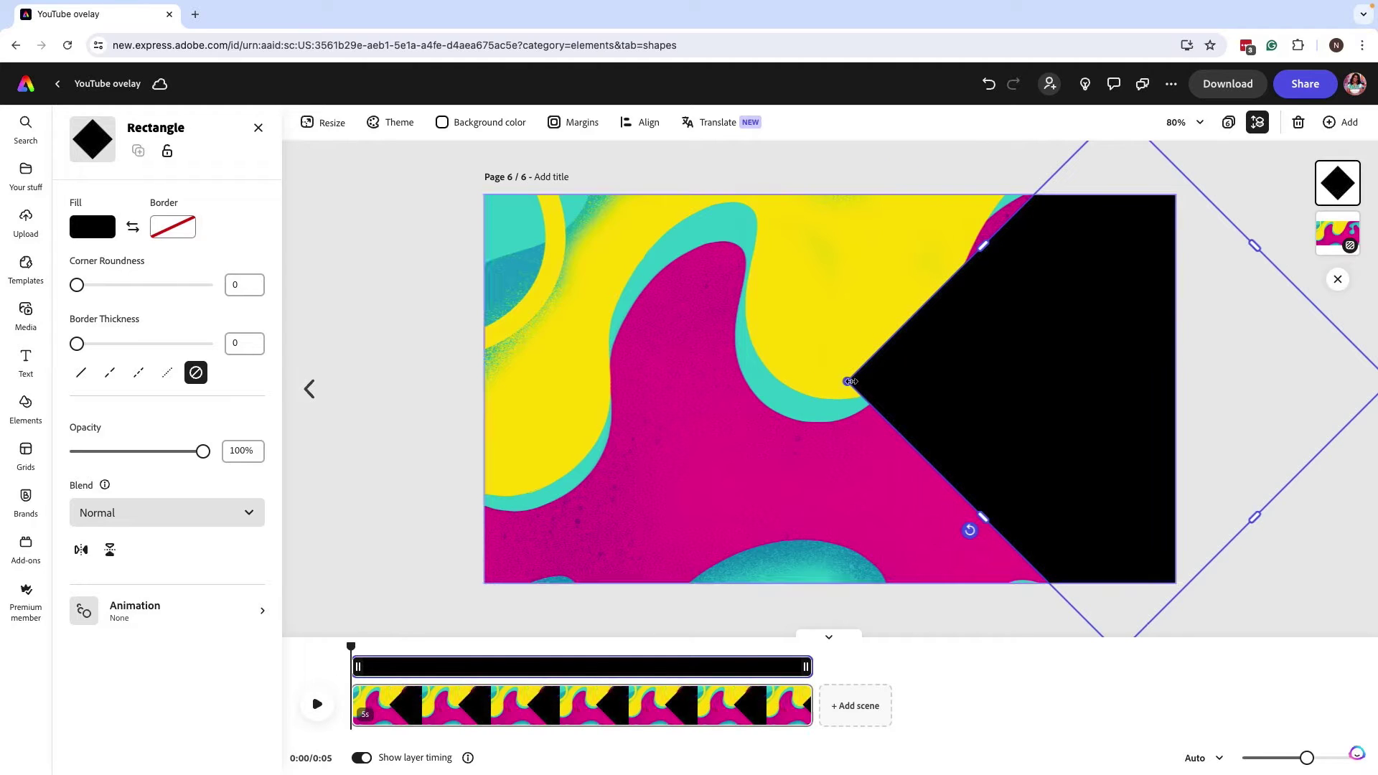
drag(841, 386, 633, 398)
drag(818, 365, 815, 372)
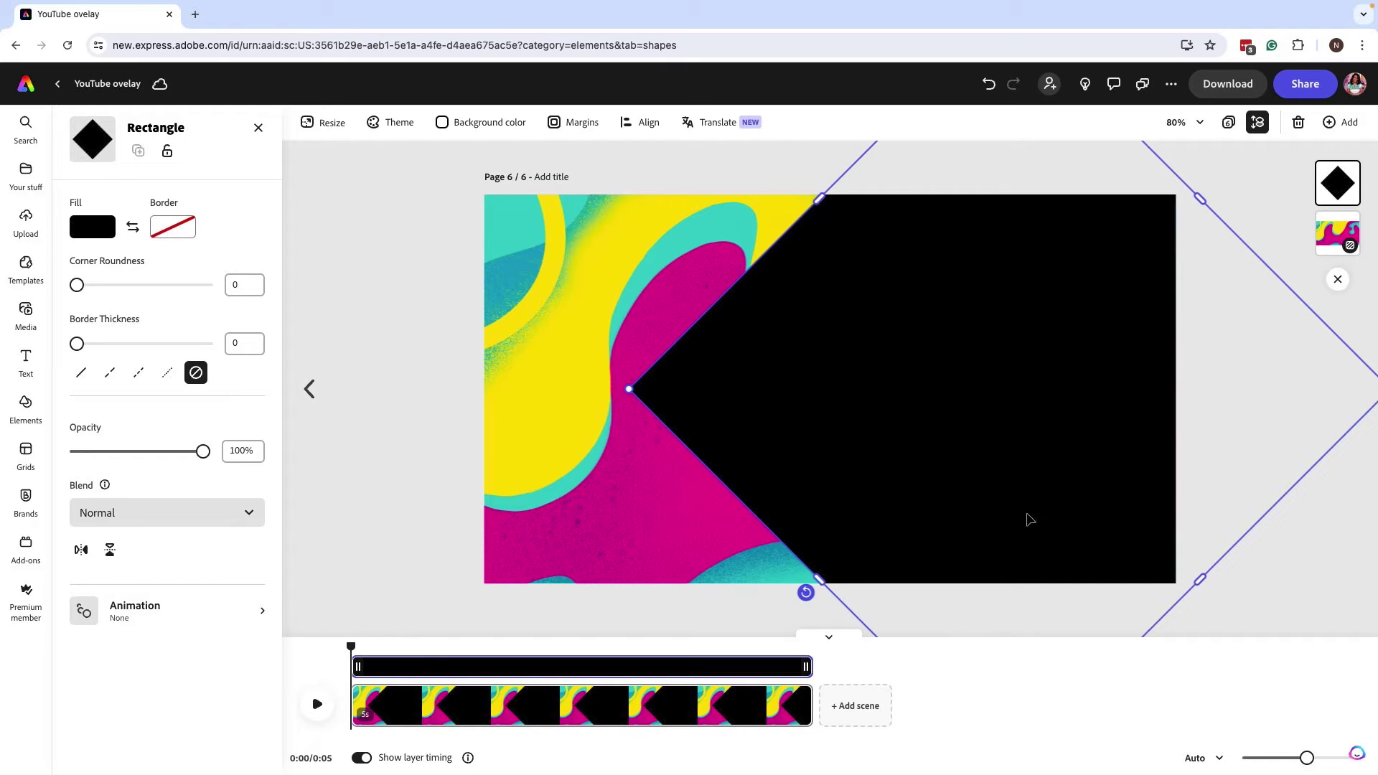
Change the diamond's fill to white.
click(108, 233)
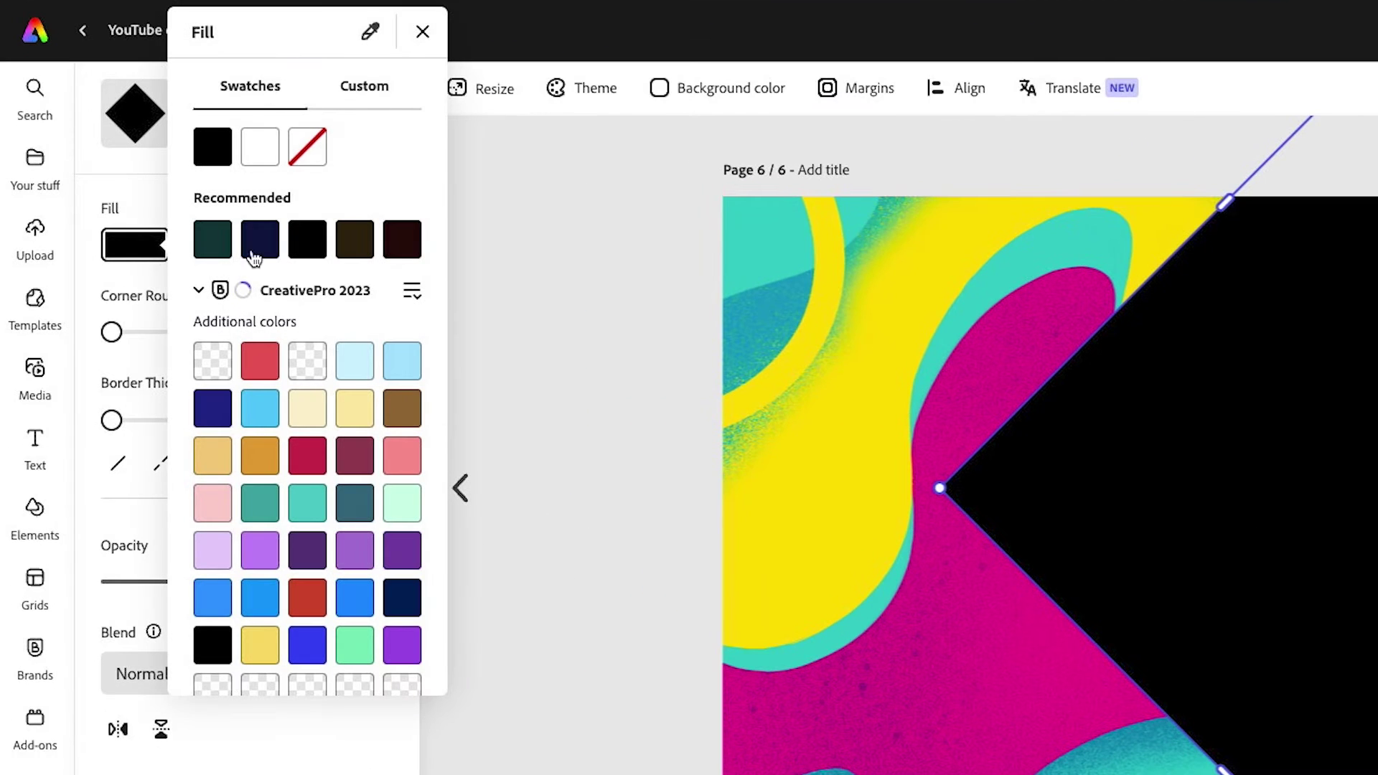
click(260, 146)
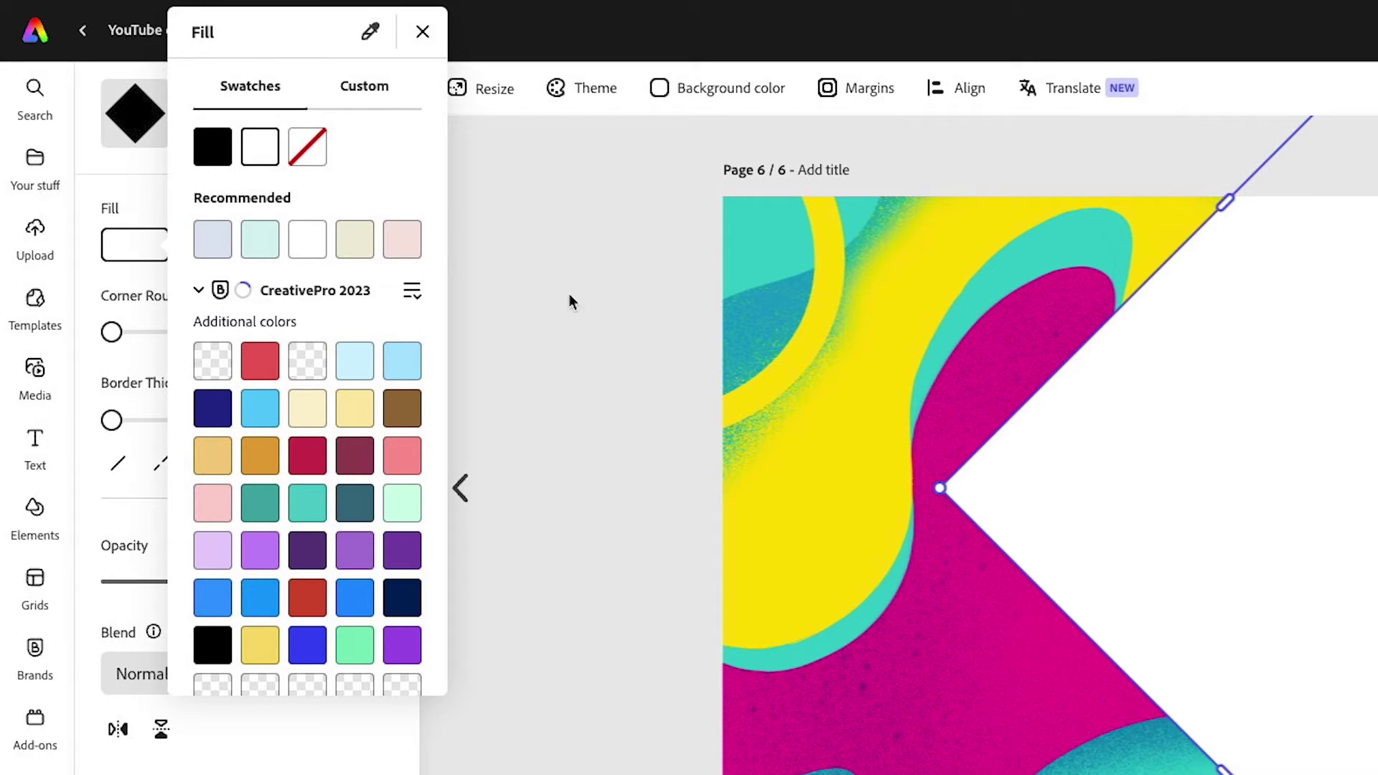
click(1198, 513)
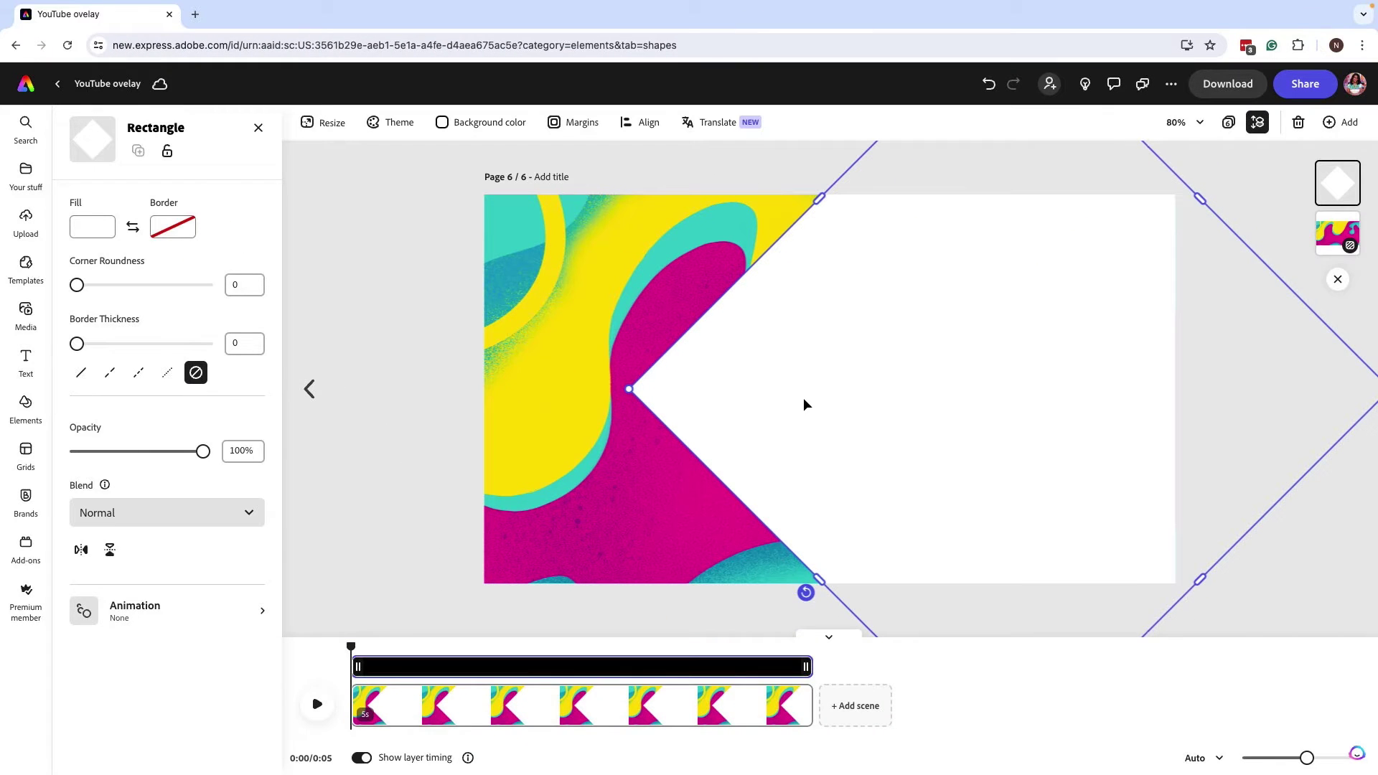
Copy and paste the white diamond, nudging the copy slightly right.
right_click(859, 379)
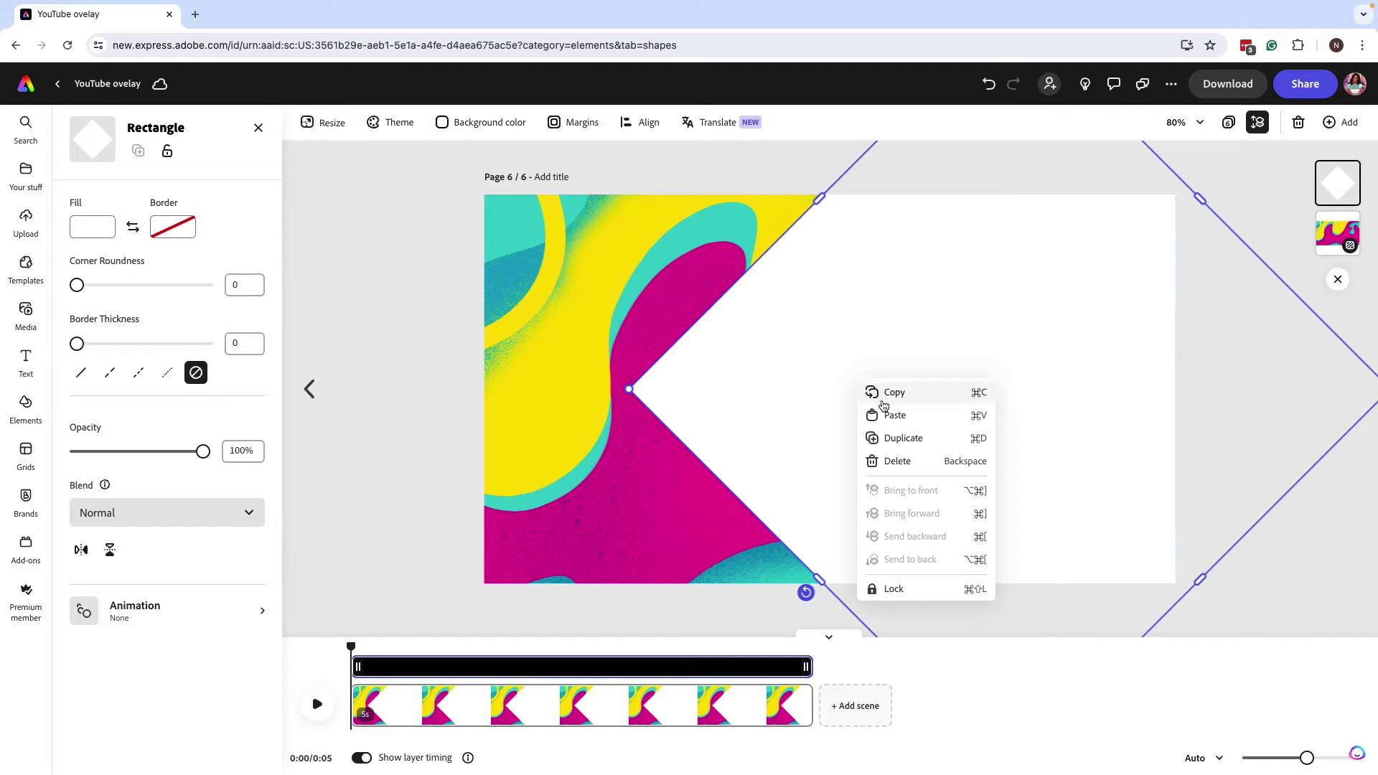
right_click(759, 415)
click(814, 428)
right_click(812, 424)
click(844, 460)
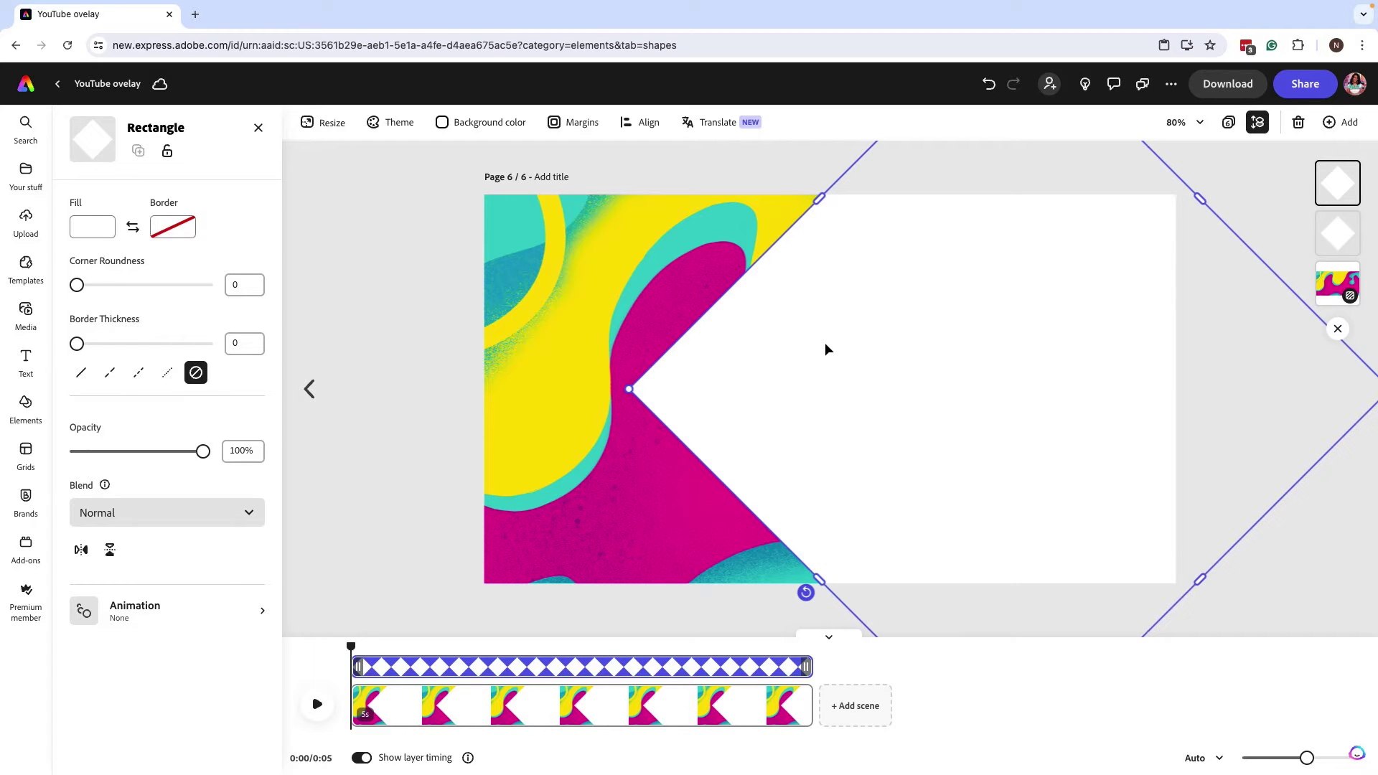
drag(825, 344, 865, 341)
drag(774, 363, 763, 365)
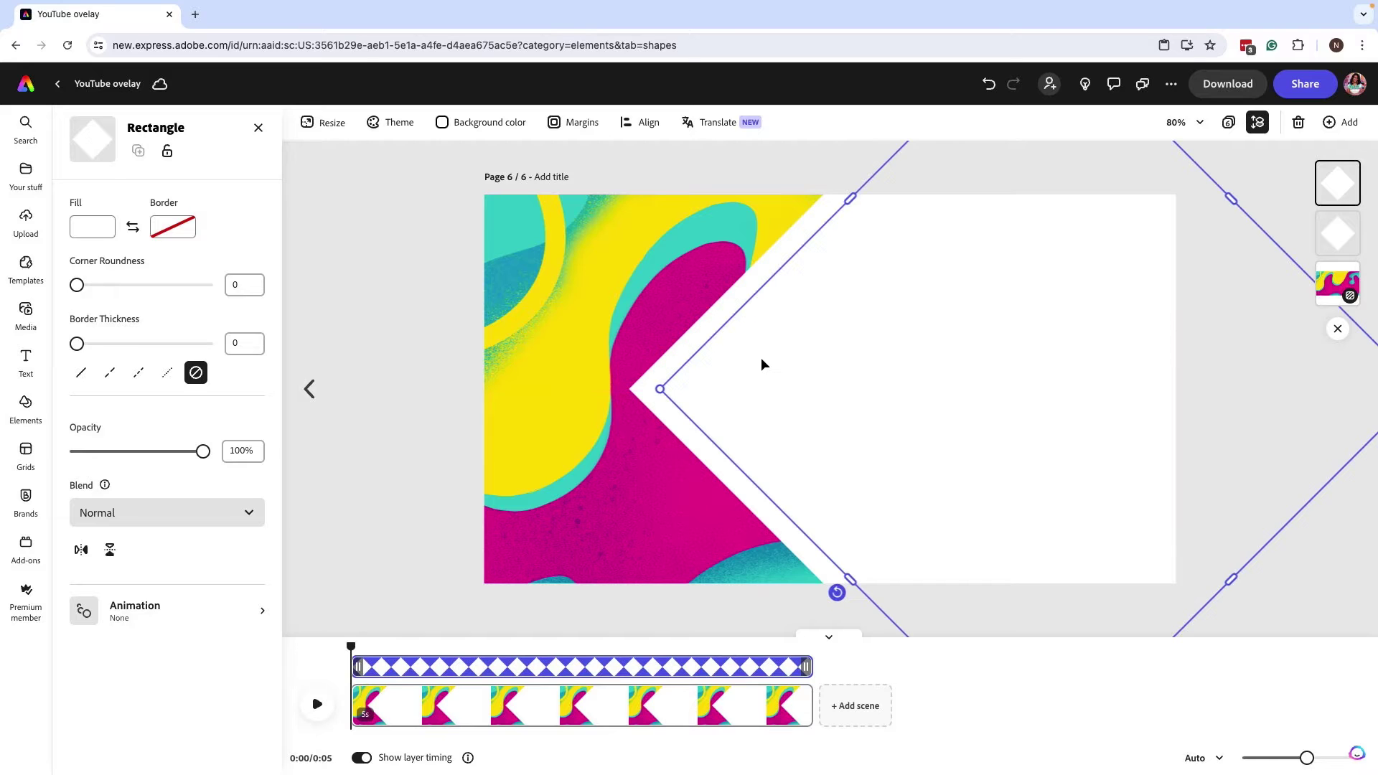
Fill the back diamond with the Nicte Creative Design brand green, leaving a green chevron edge.
click(694, 341)
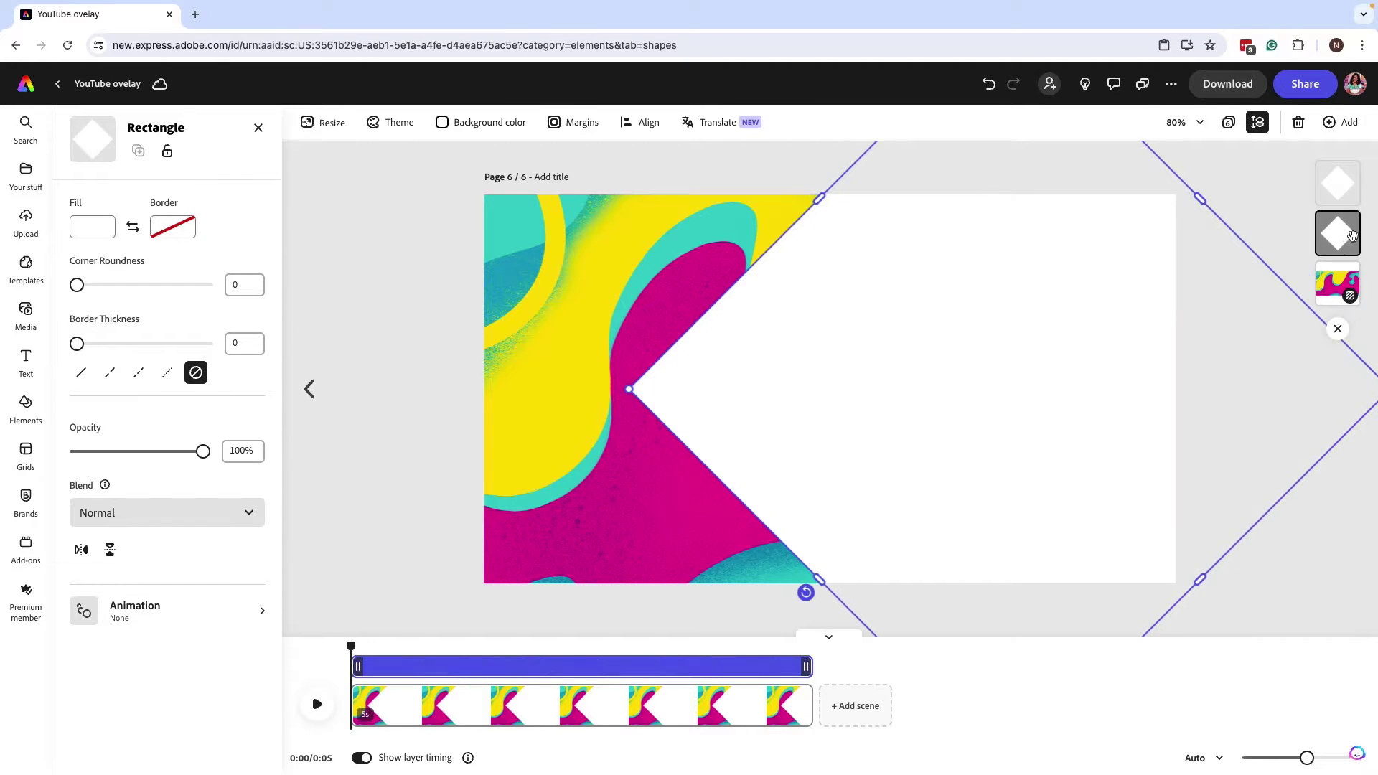
click(90, 230)
click(275, 259)
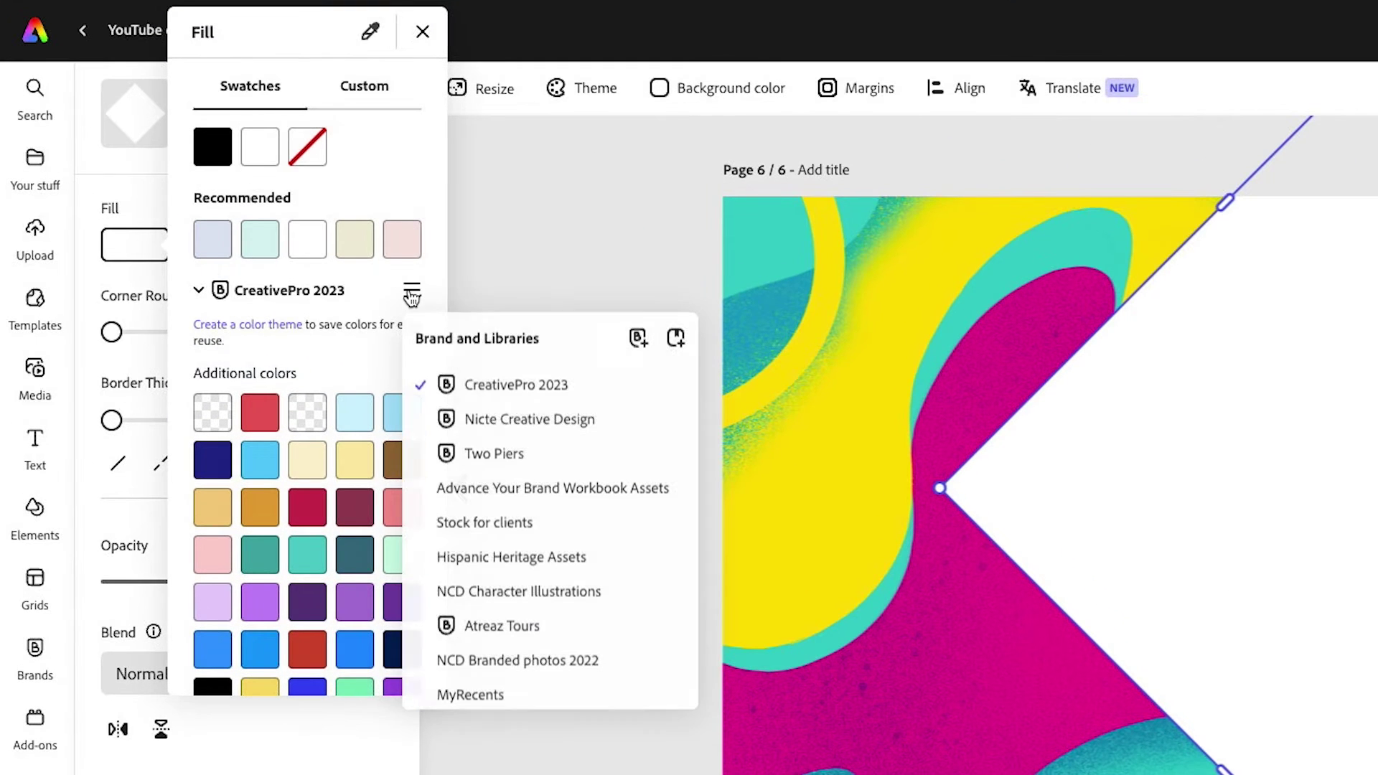
click(523, 420)
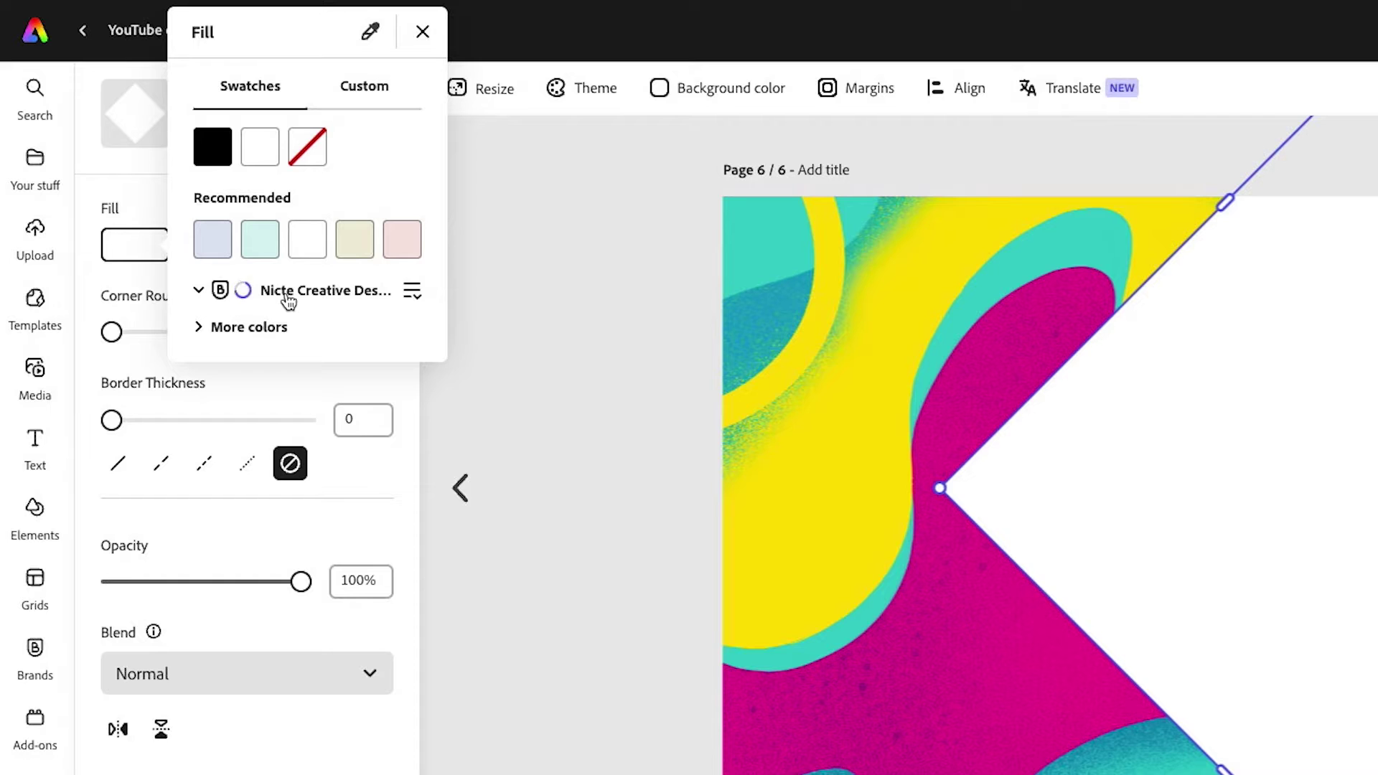
click(355, 413)
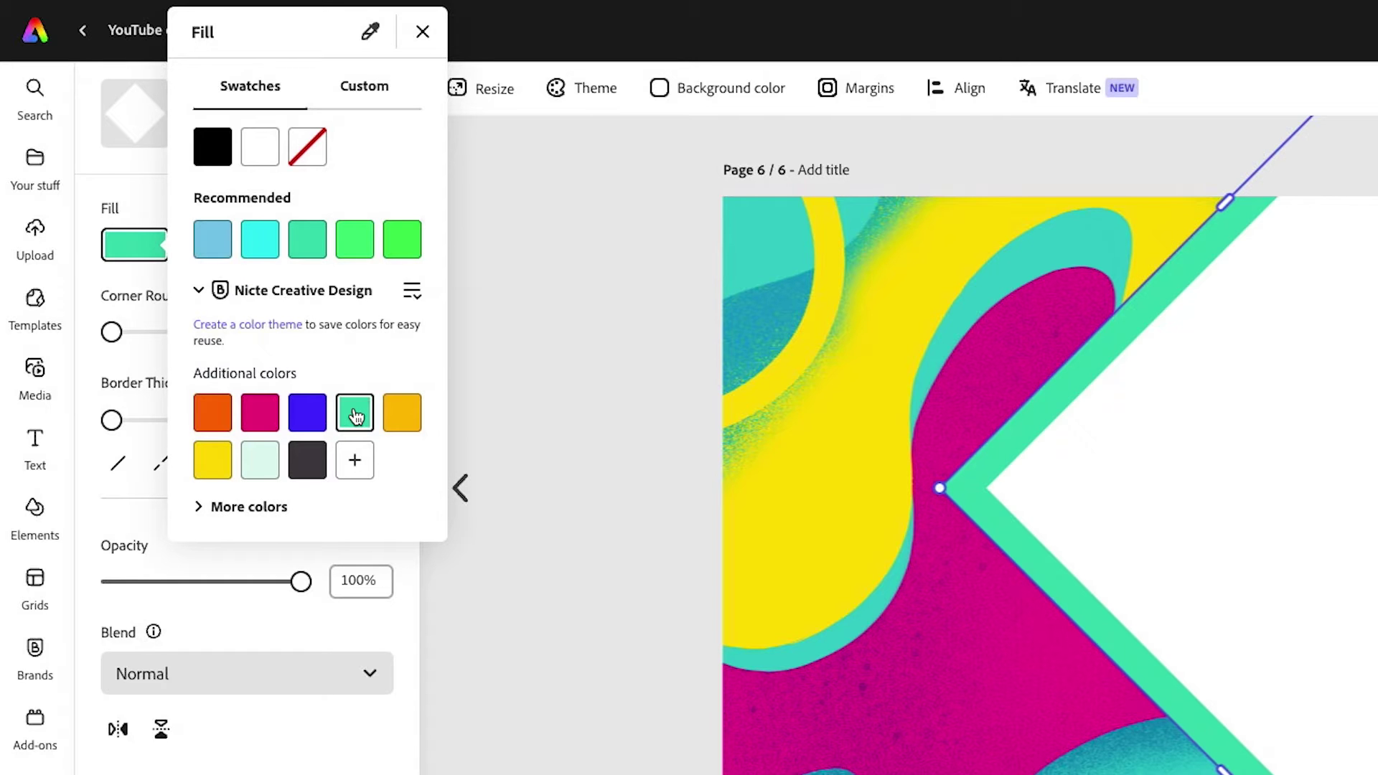
click(524, 355)
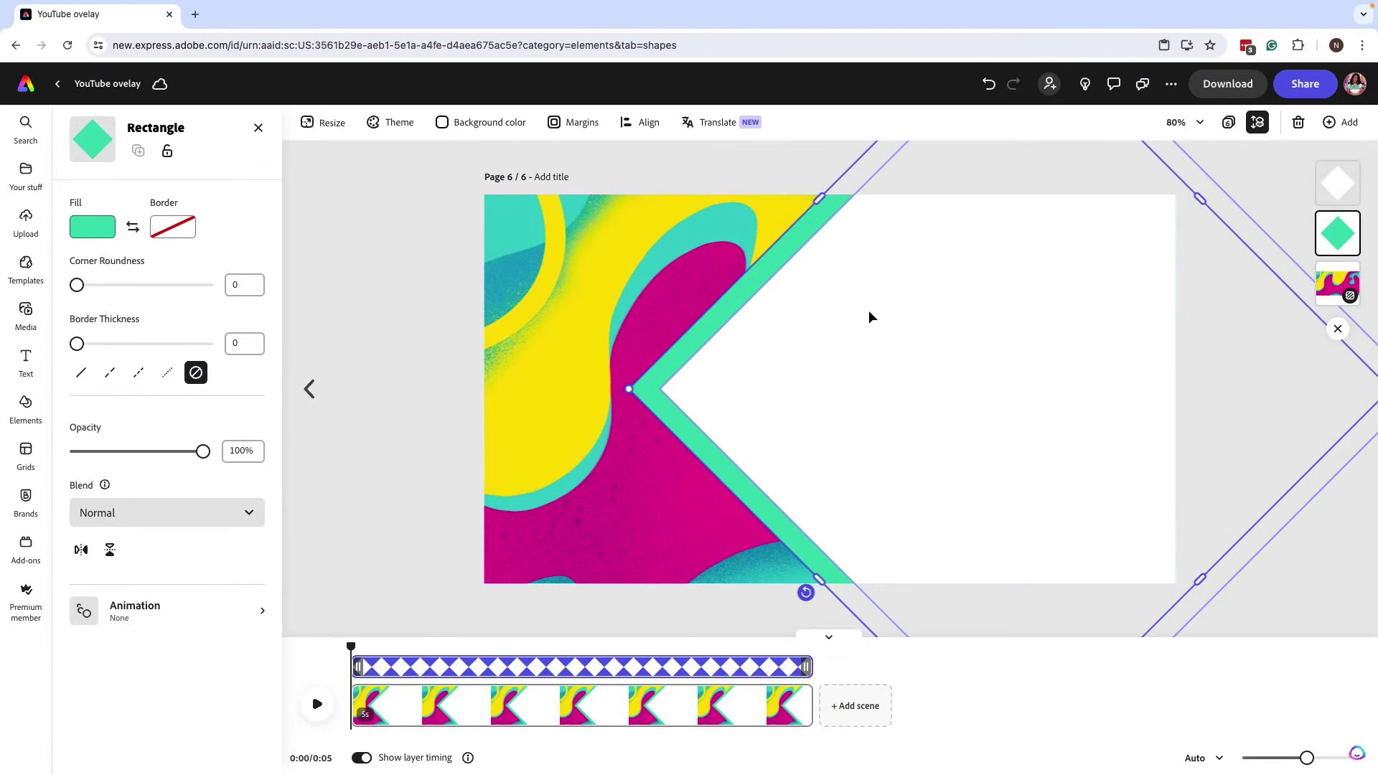
drag(867, 309, 867, 309)
Group both diamonds and give the group a leftward Slide in entrance animation.
key(ctrl+a)
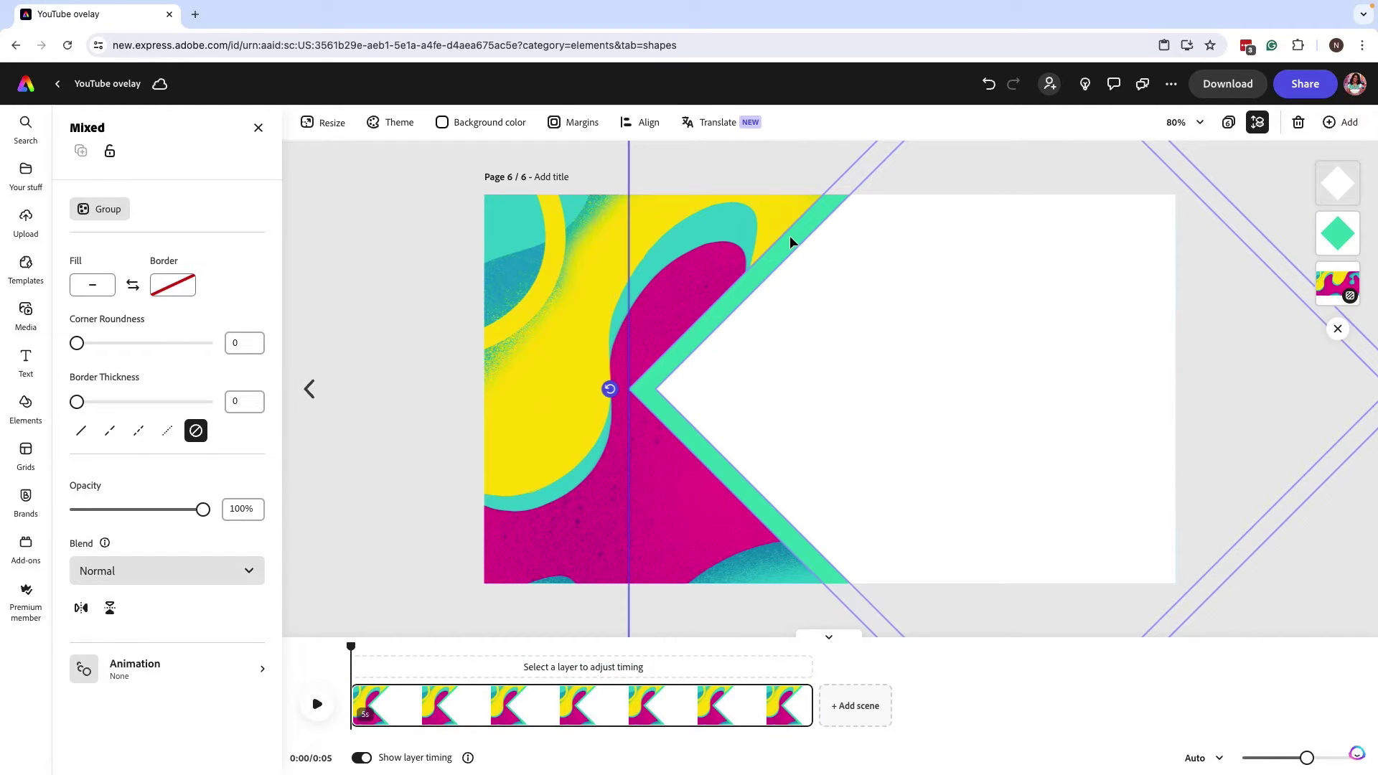
key(ctrl+g)
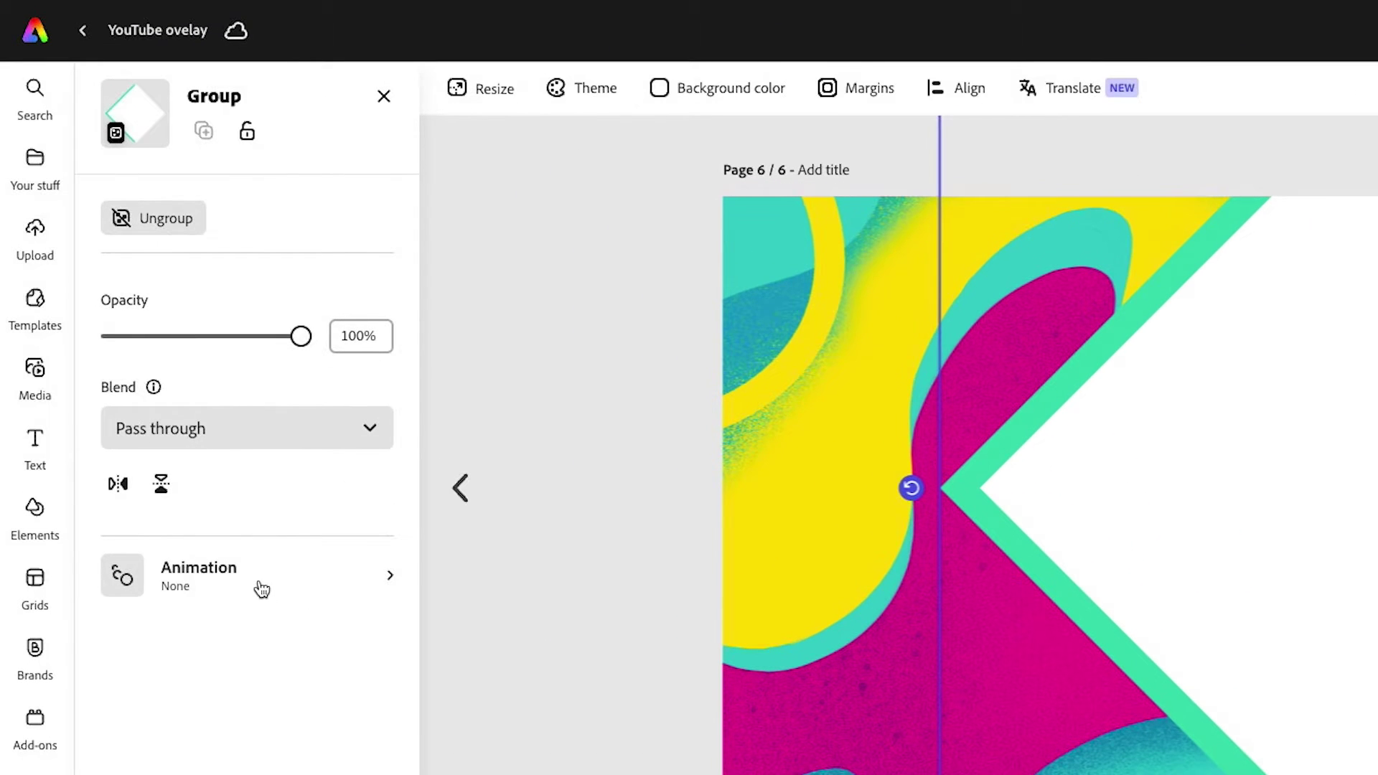
click(178, 456)
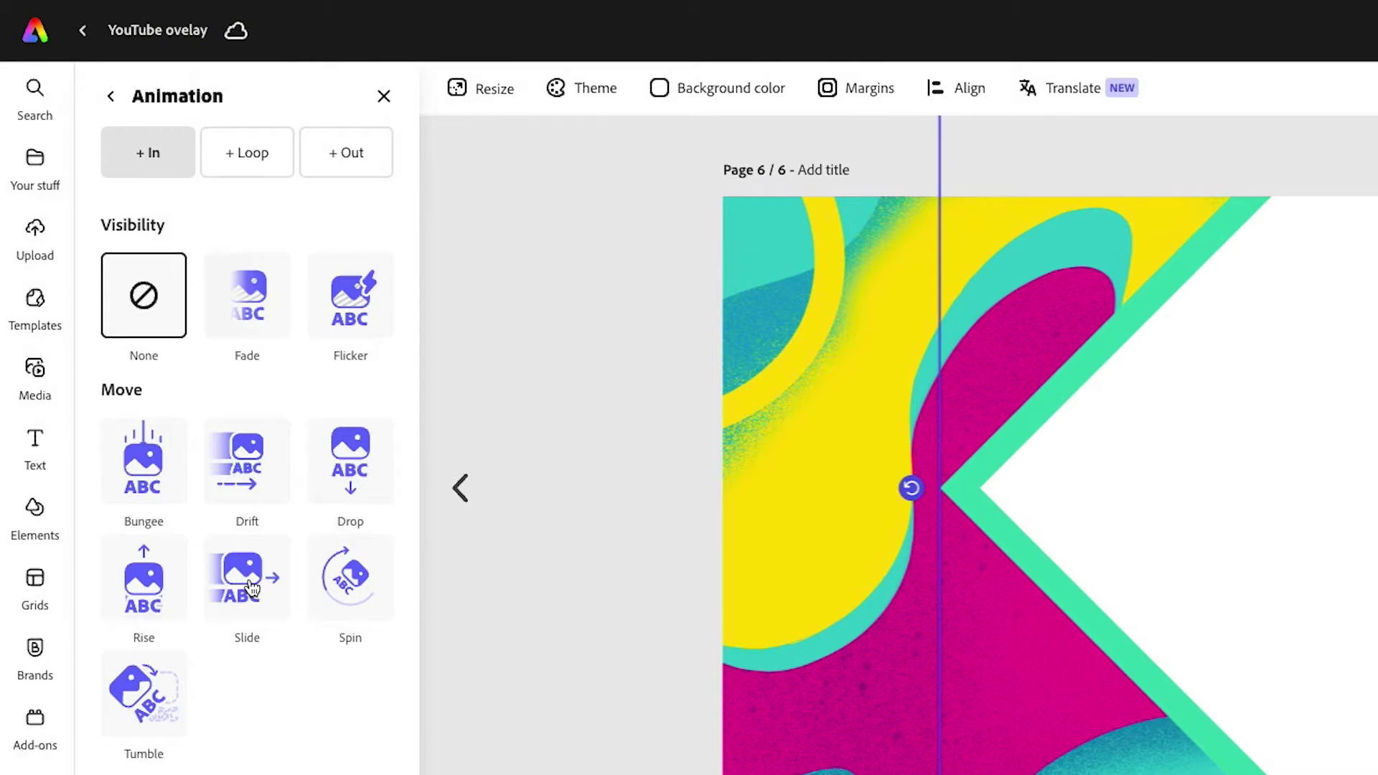
click(248, 598)
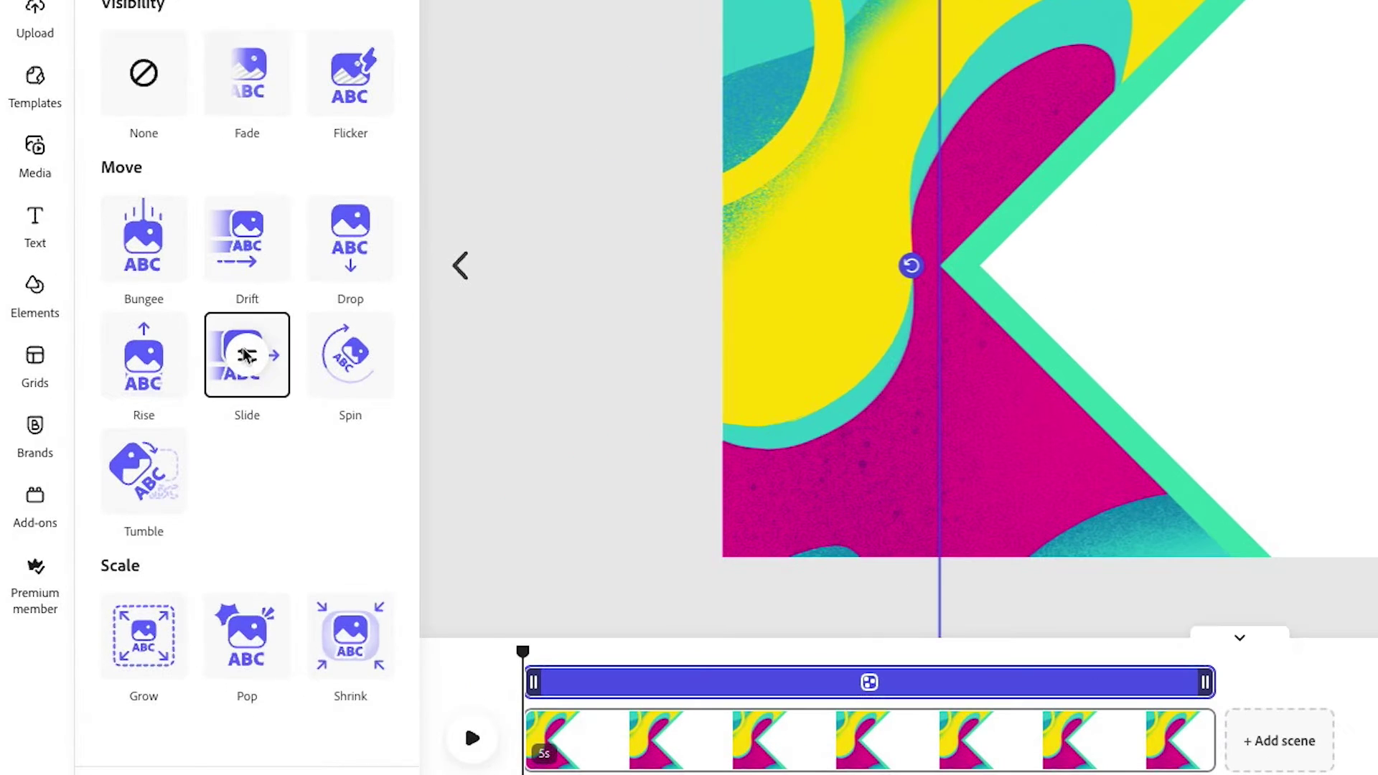
click(179, 465)
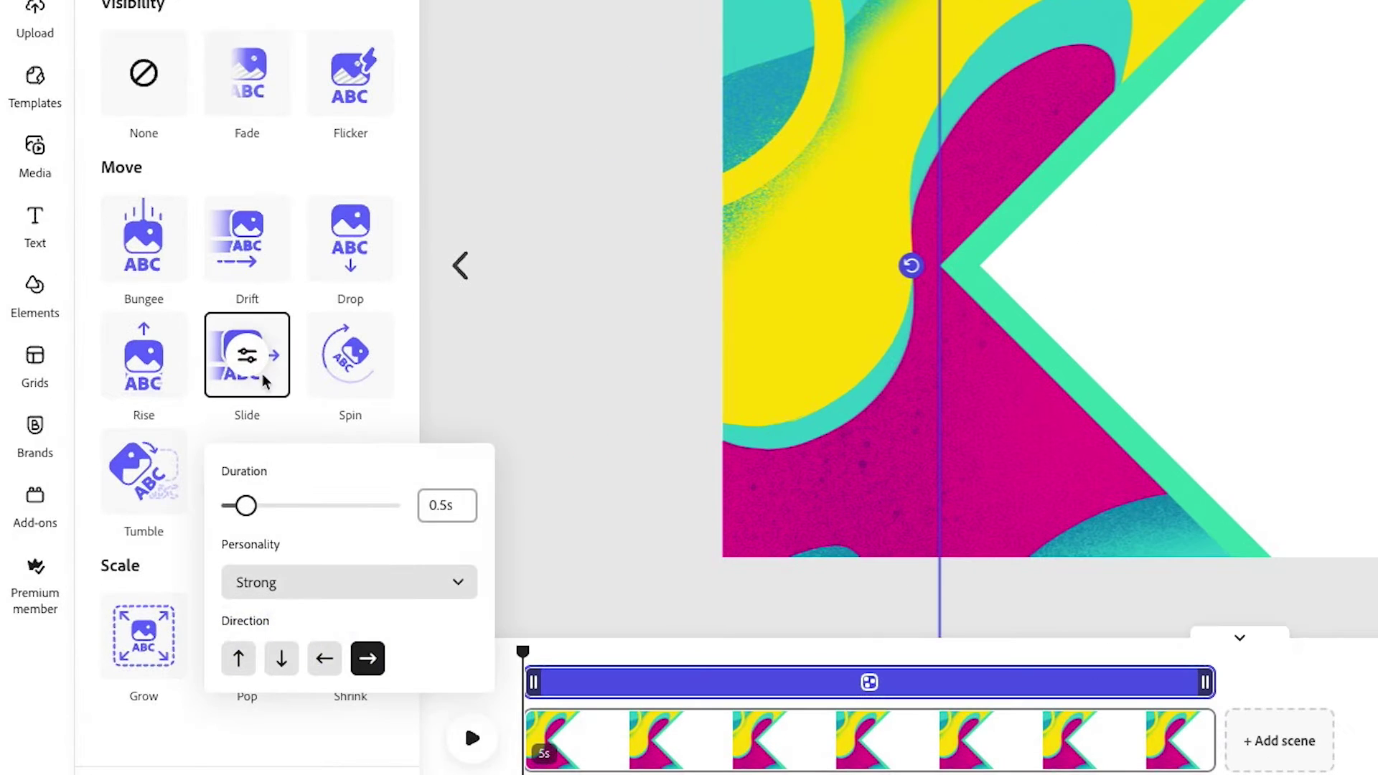
click(325, 658)
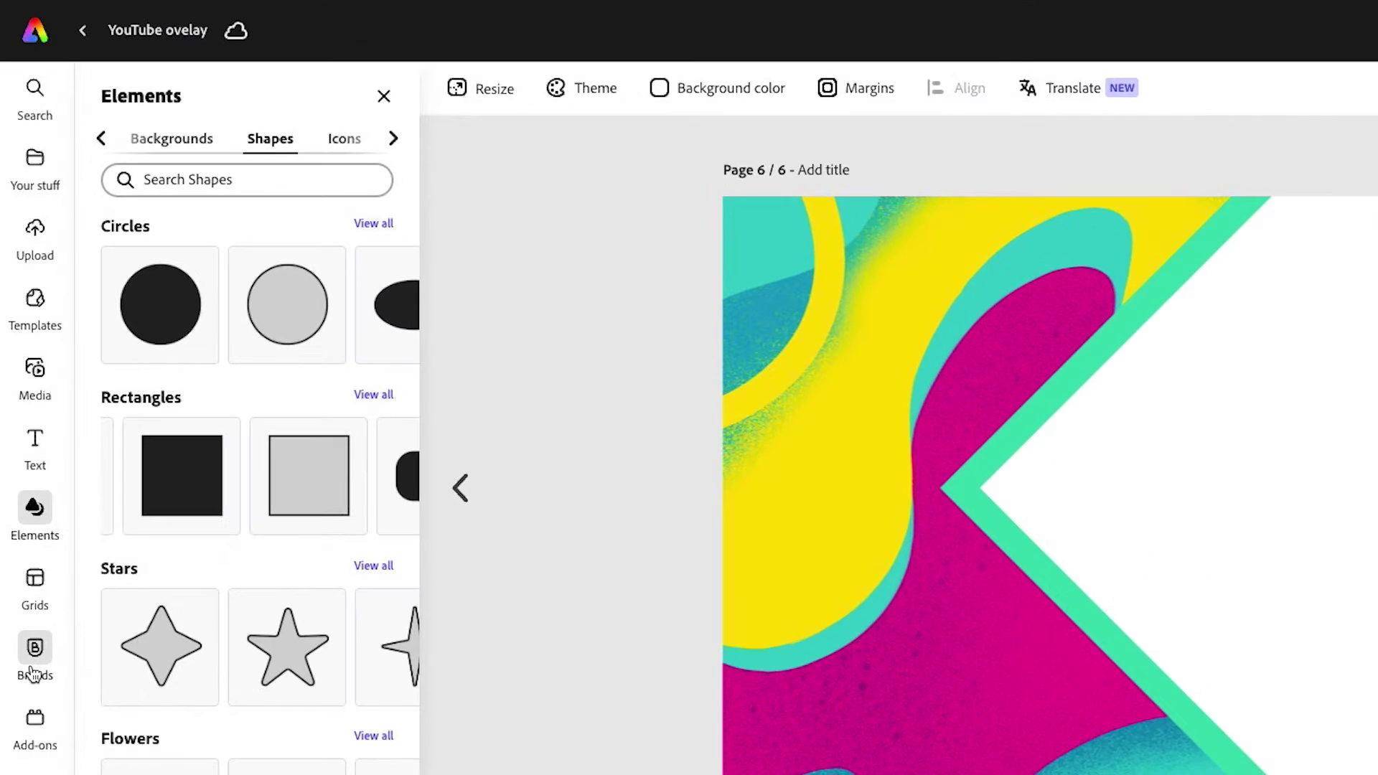
Add the colourful pattern image from the brand's assets to the page.
click(25, 511)
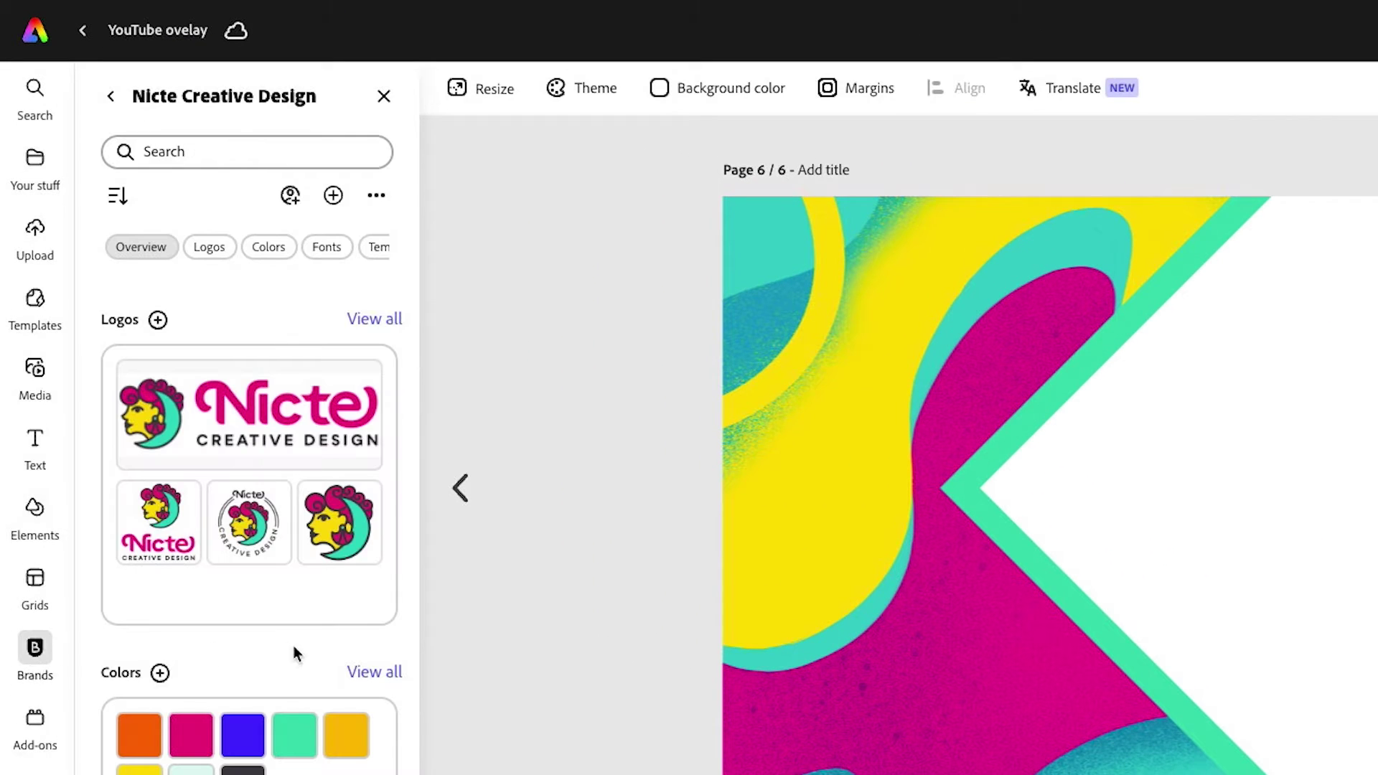
scroll(370, 687, down, 10)
scroll(363, 705, down, 6)
click(373, 531)
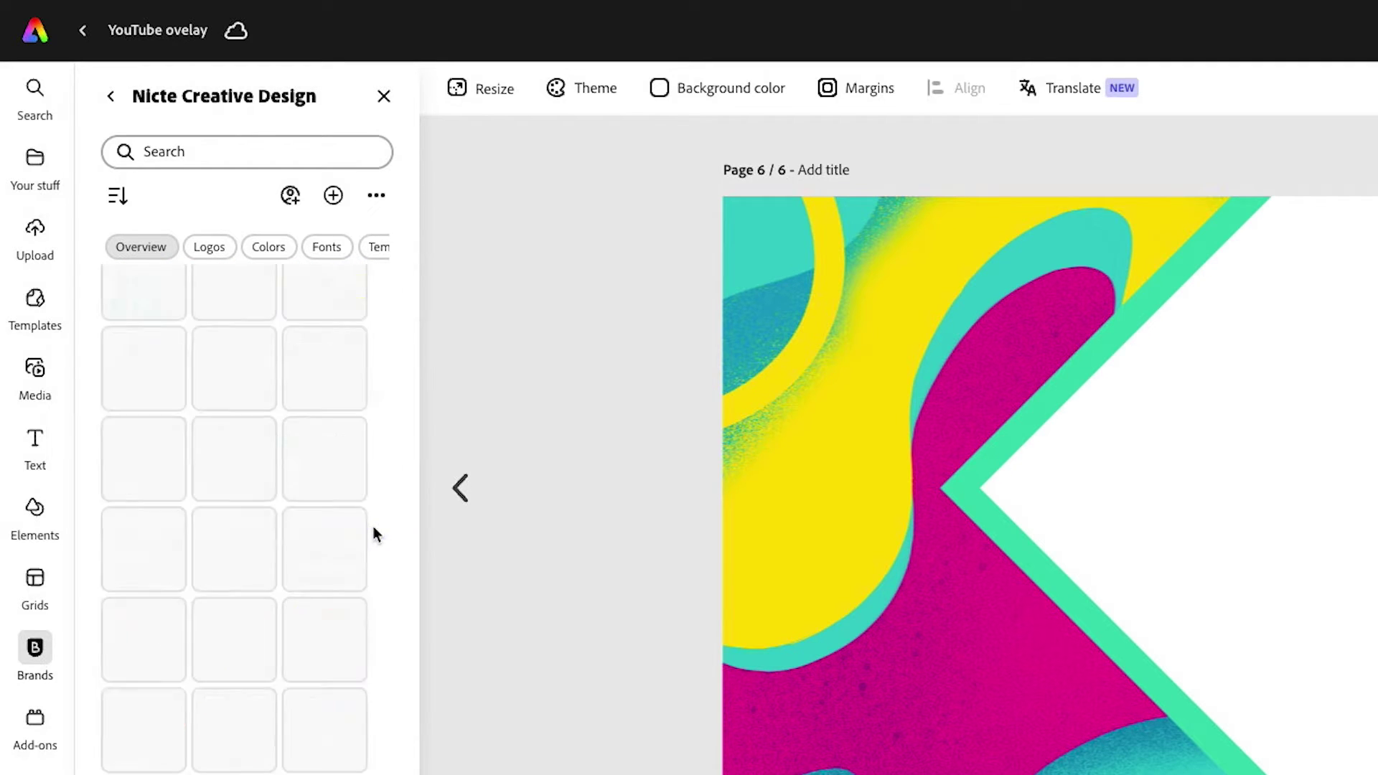
click(359, 531)
Move the pattern right of the arrow and crop it into a wide banner.
drag(1238, 430, 1377, 404)
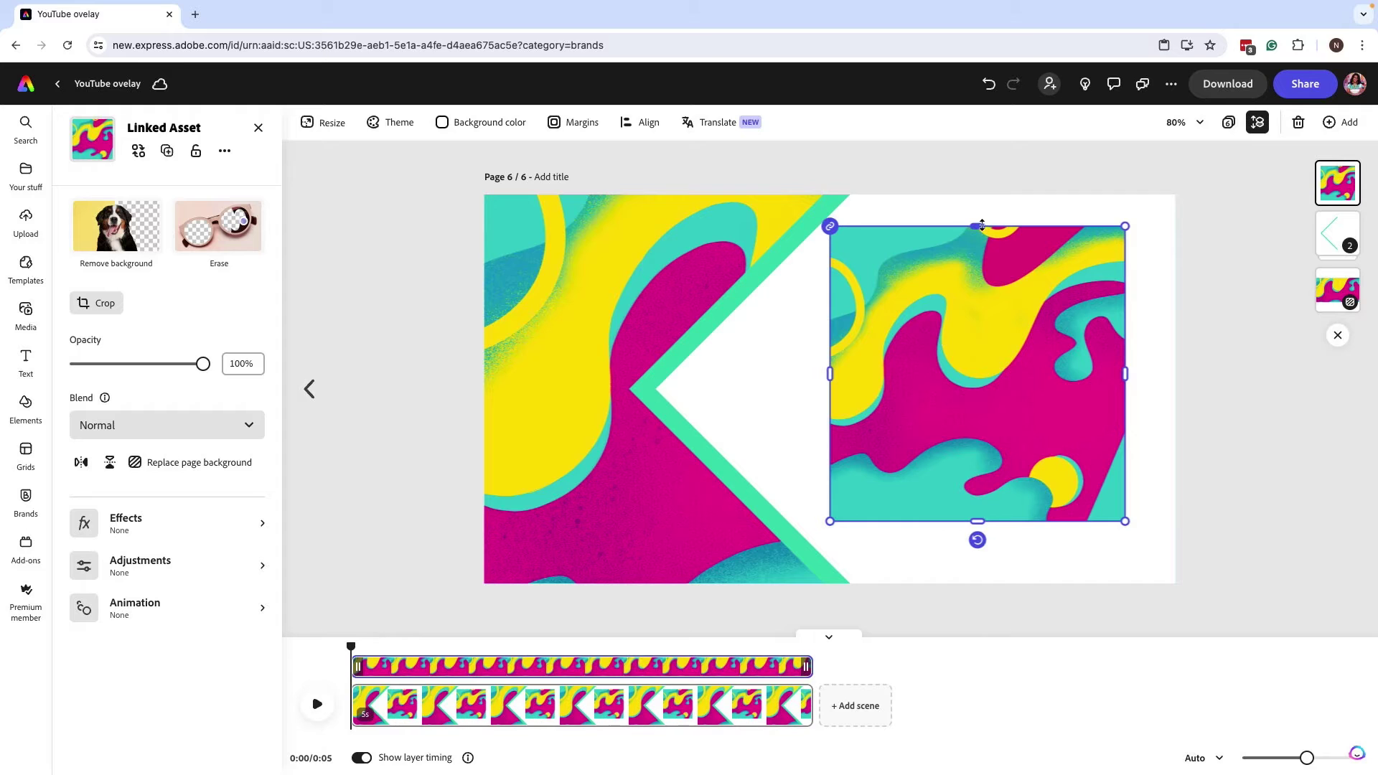
drag(978, 226, 980, 343)
drag(980, 519, 978, 471)
drag(830, 407, 756, 407)
drag(1040, 397, 1048, 383)
click(26, 495)
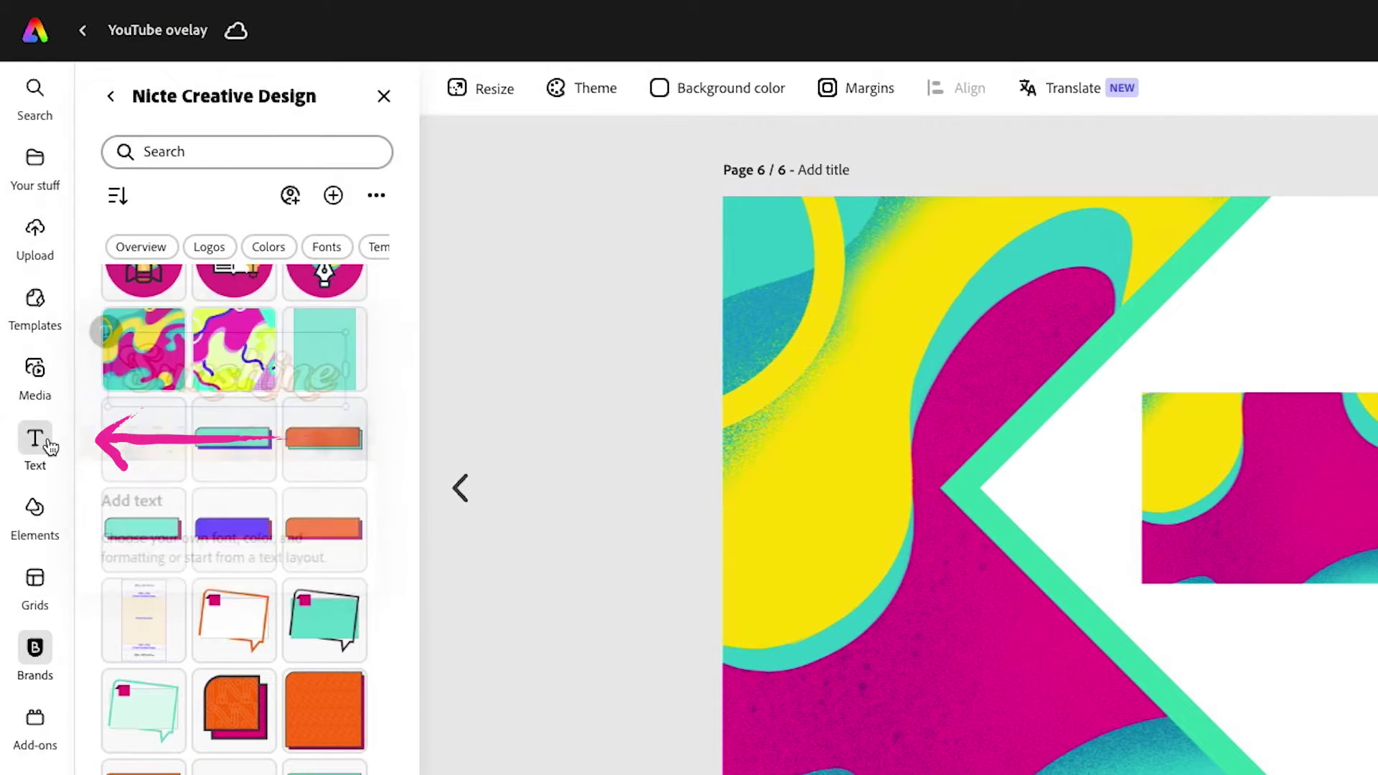
Add a 'STEP #1' text box and move it onto the pattern banner.
click(48, 445)
click(295, 157)
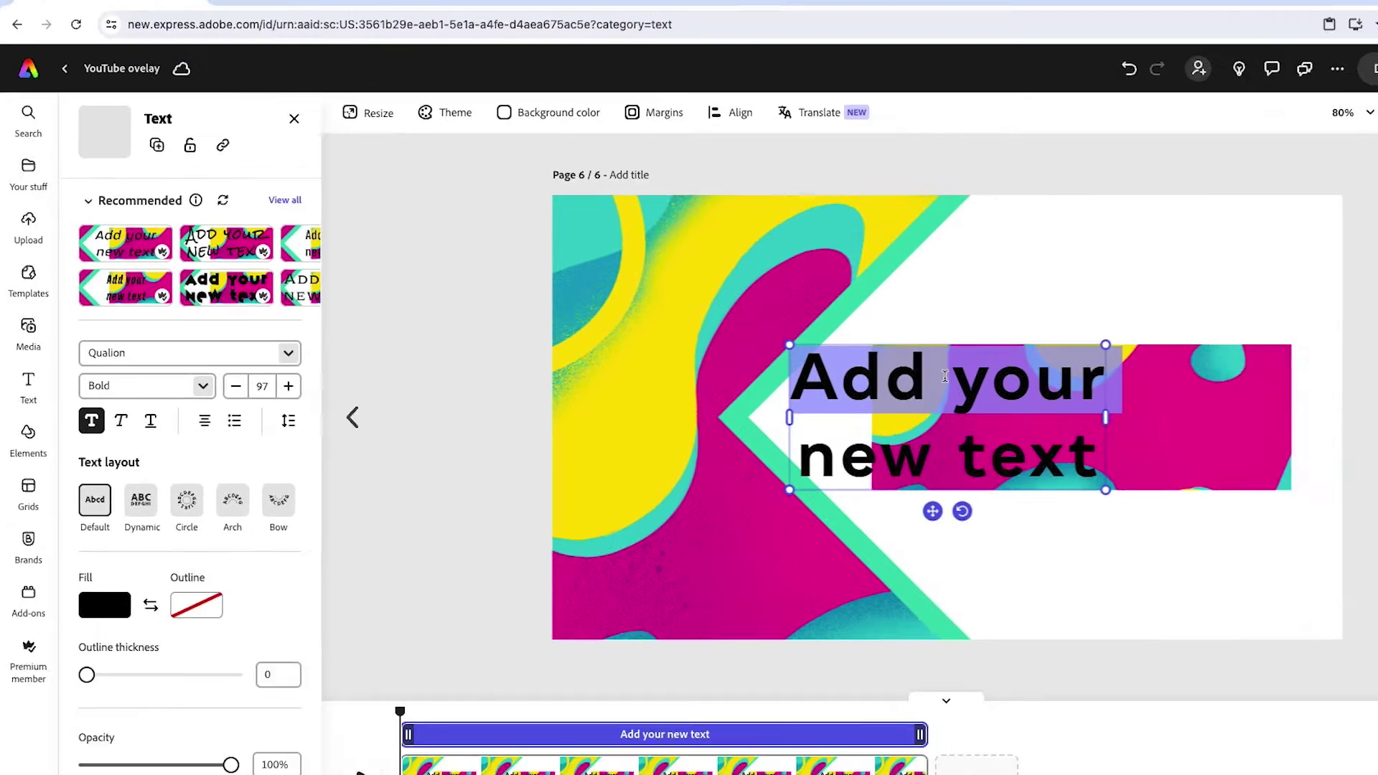
text(STEP #1)
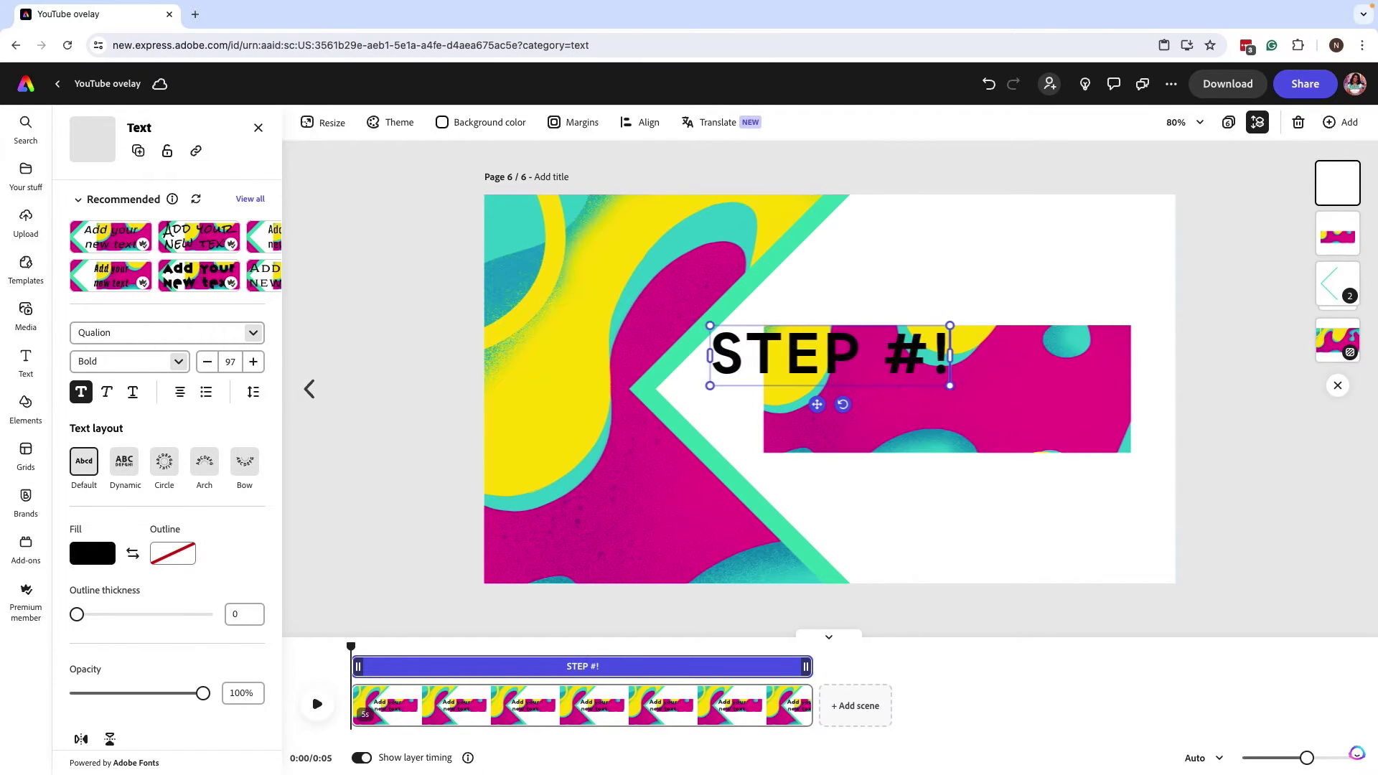
drag(731, 357, 827, 406)
Duplicate the text as REFLECT, left-align STEP #1 with it, and enlarge REFLECT.
key(ctrl+d)
double_click(827, 401)
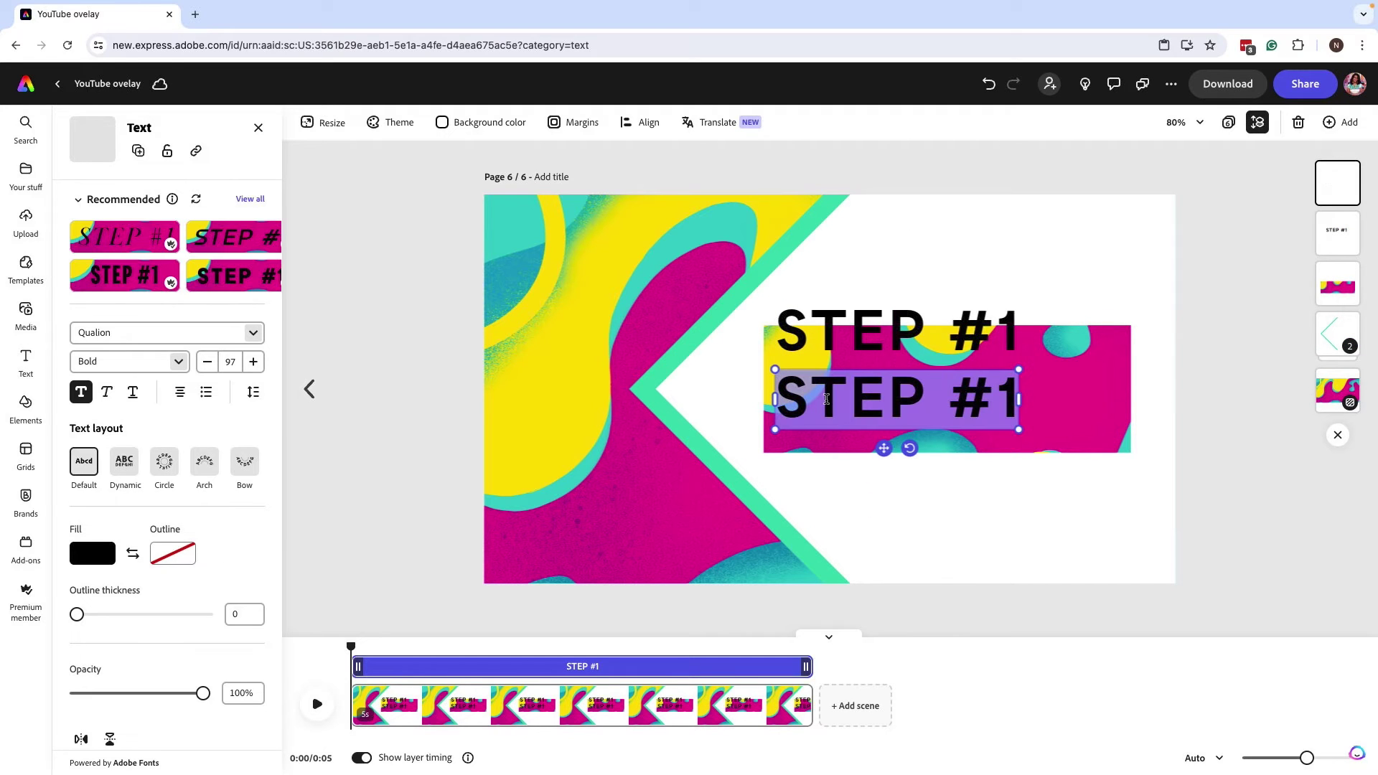
text(REFECL)
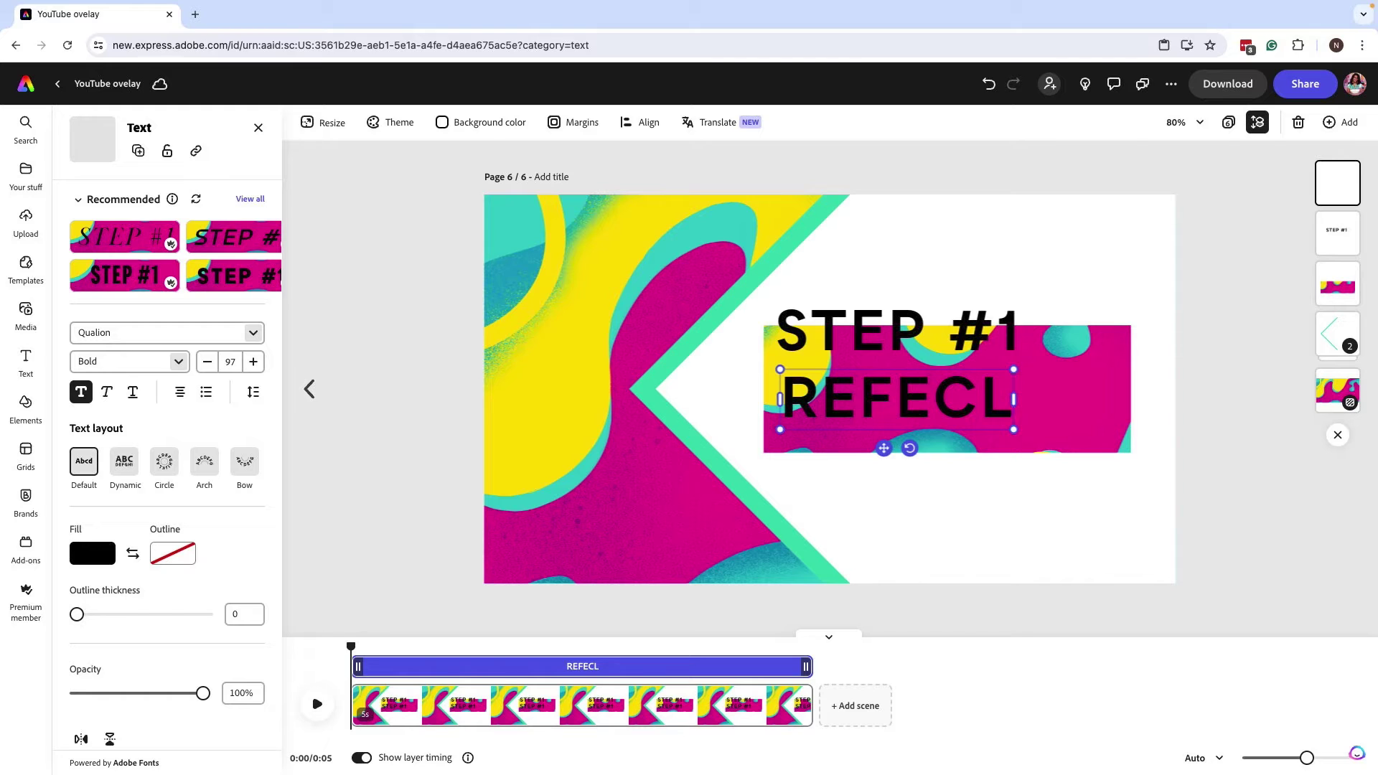
click(925, 343)
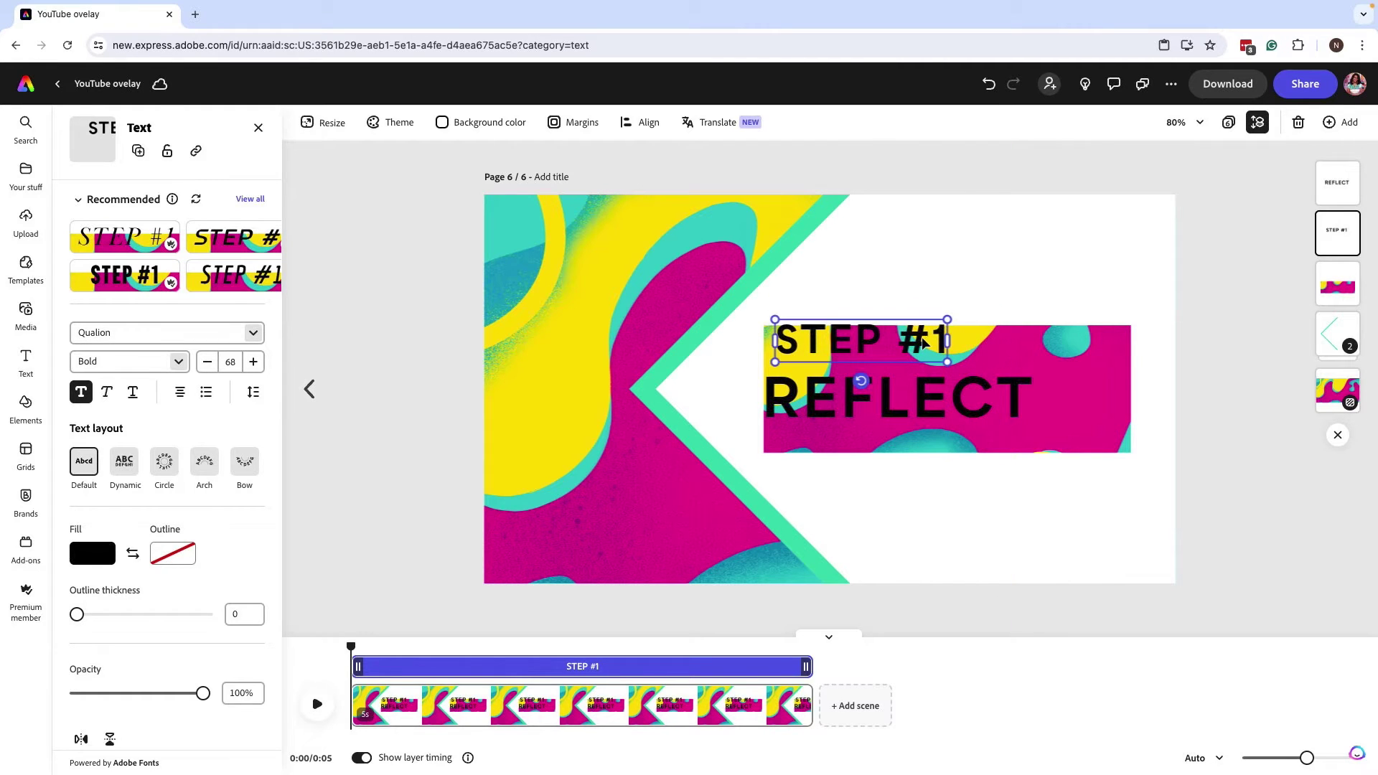
drag(924, 343, 908, 341)
click(962, 399)
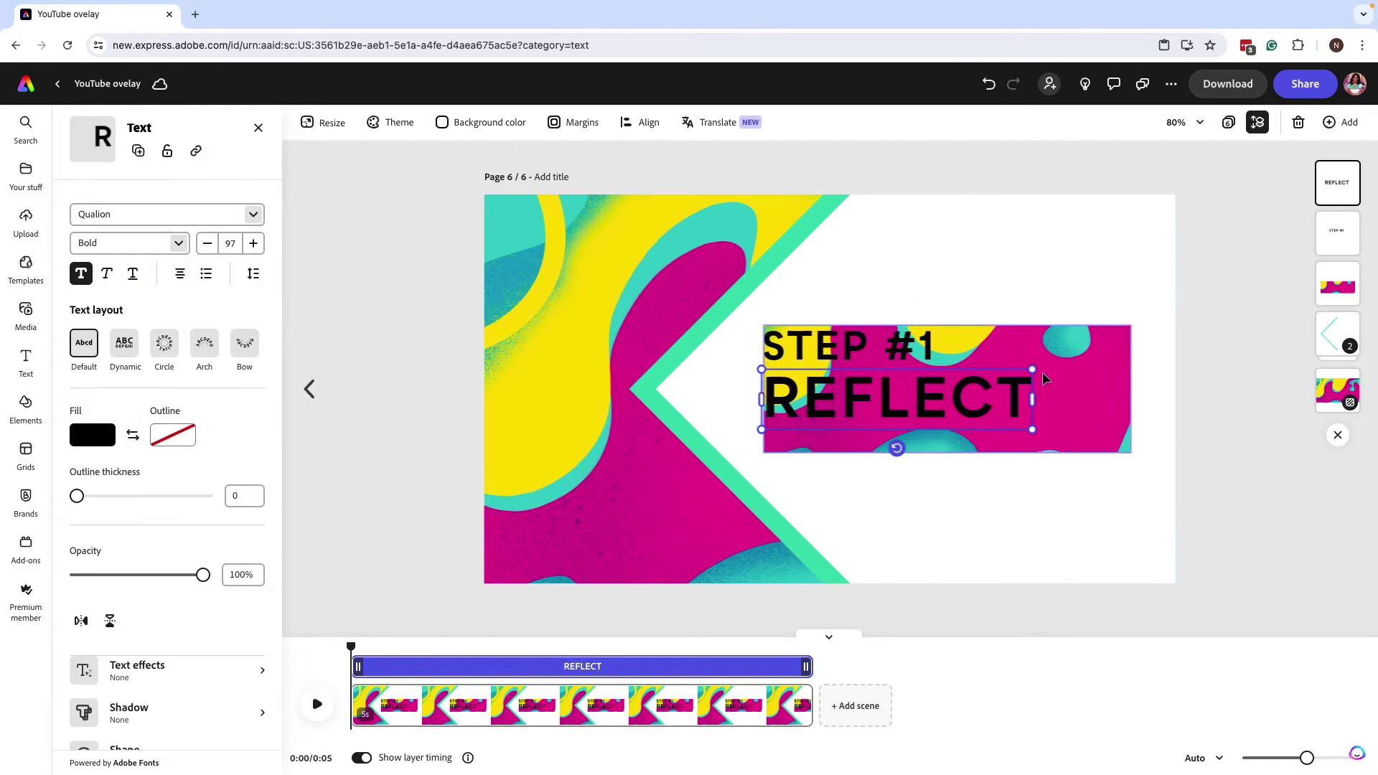
drag(1031, 371, 1112, 349)
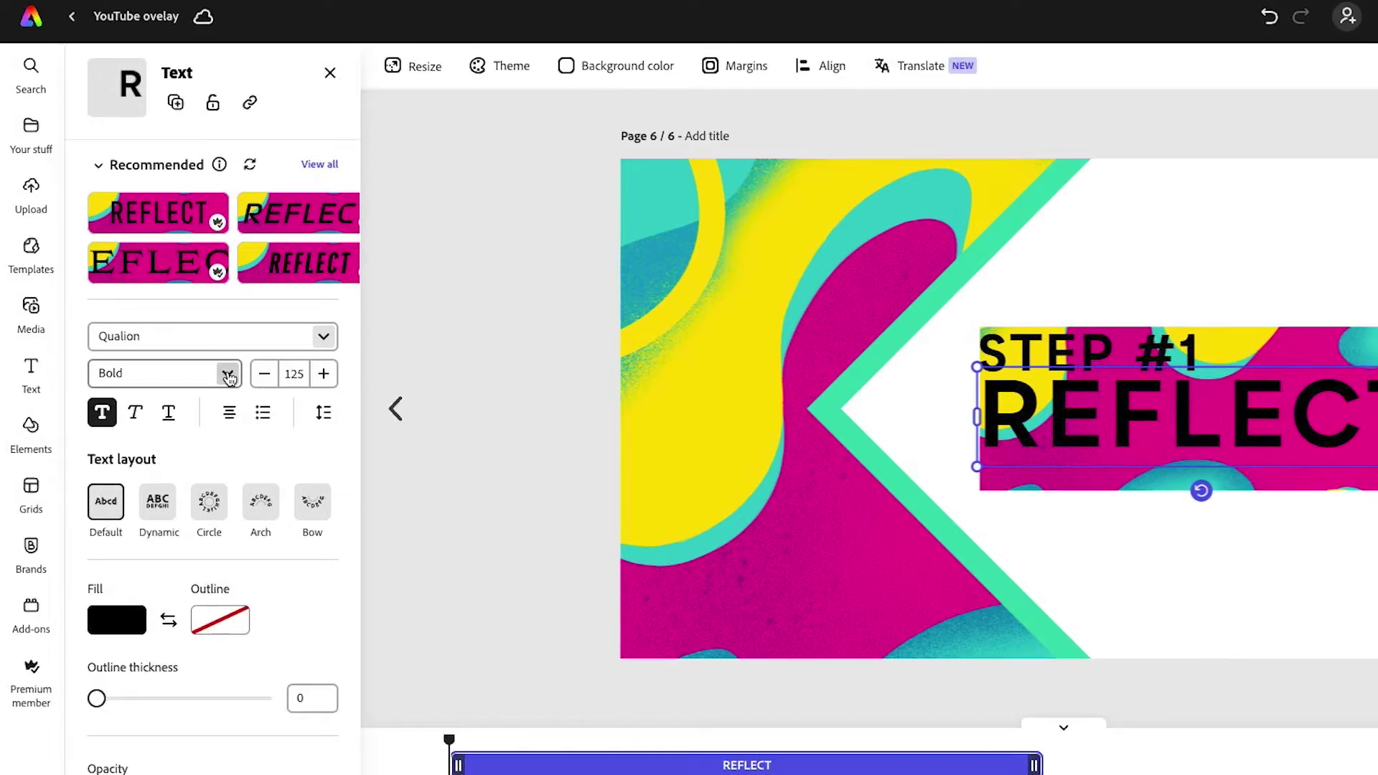
Set REFLECT to Qualion Black weight with white fill and a thick black outline.
click(165, 362)
scroll(237, 600, down, 1)
click(225, 650)
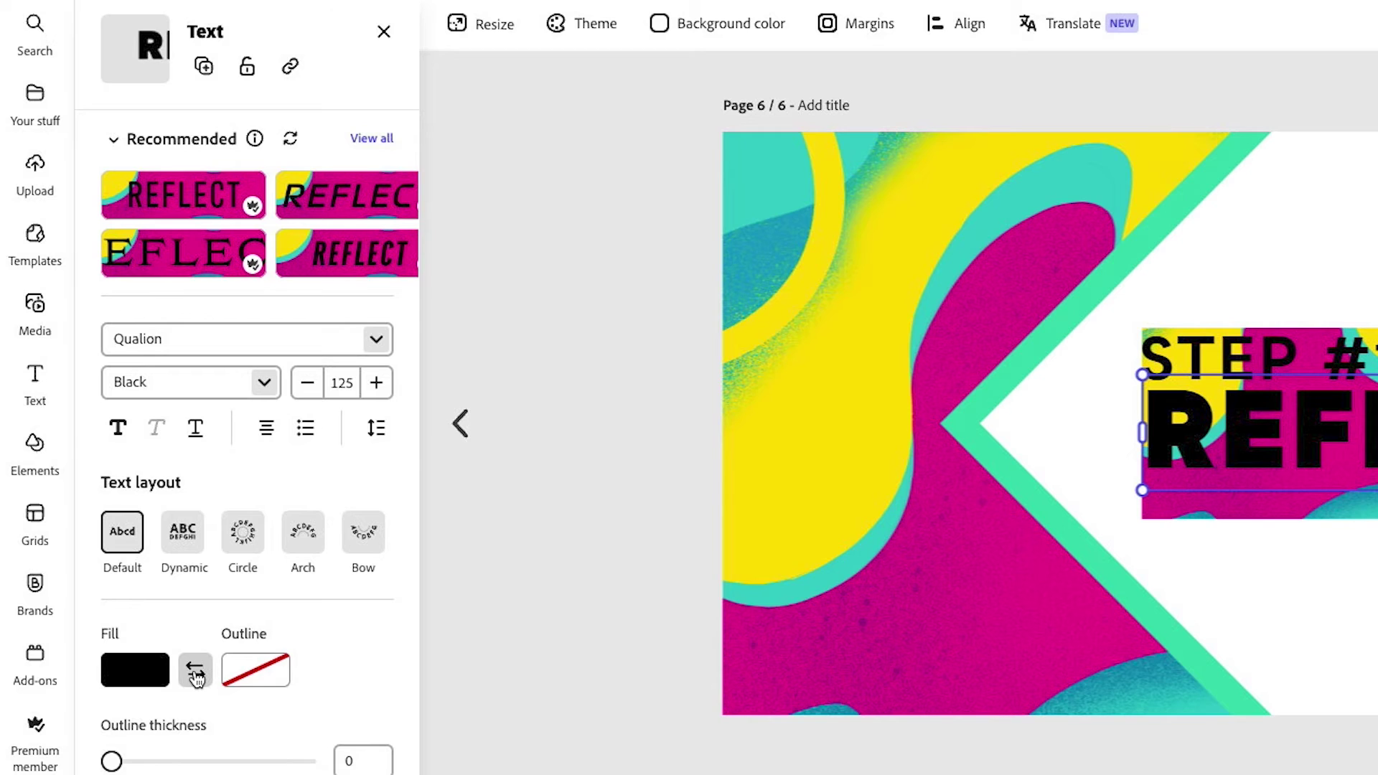
click(196, 676)
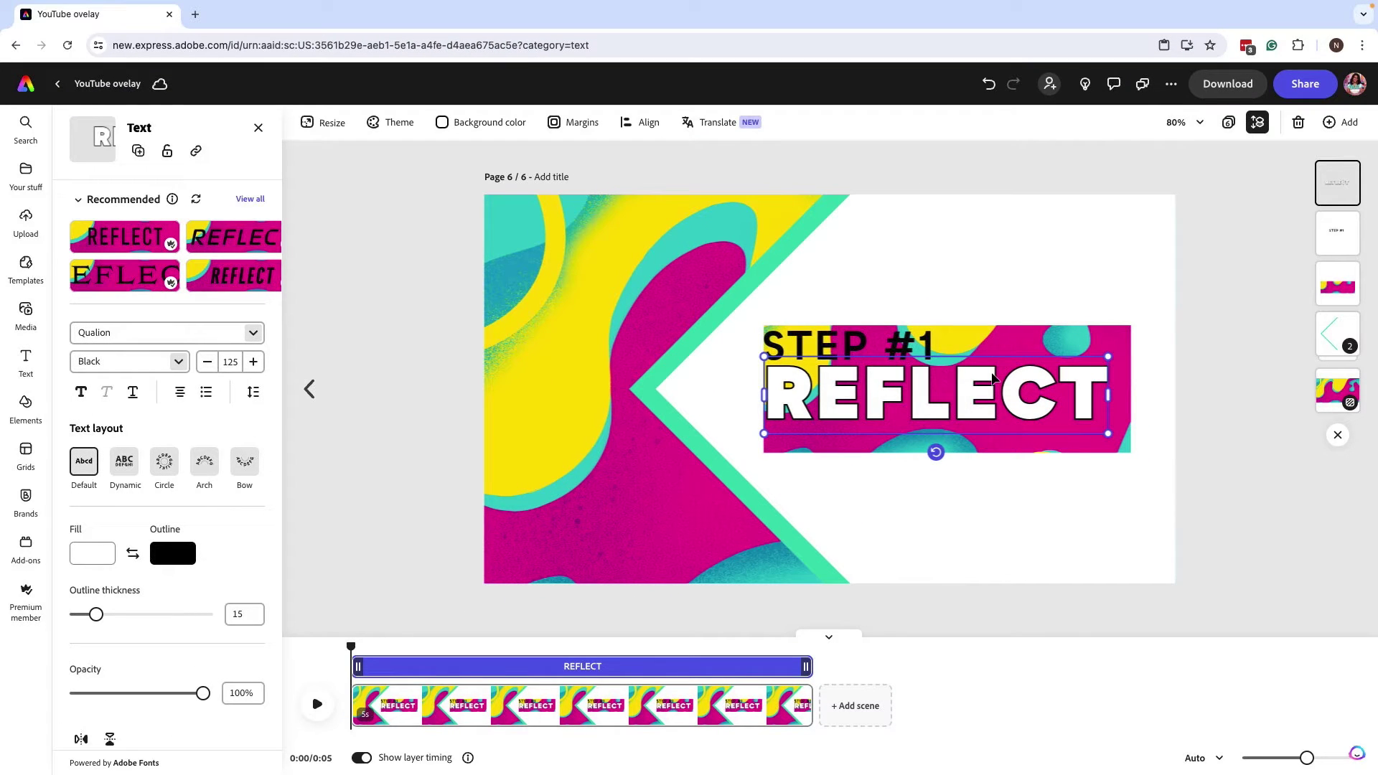
scroll(236, 541, down, 5)
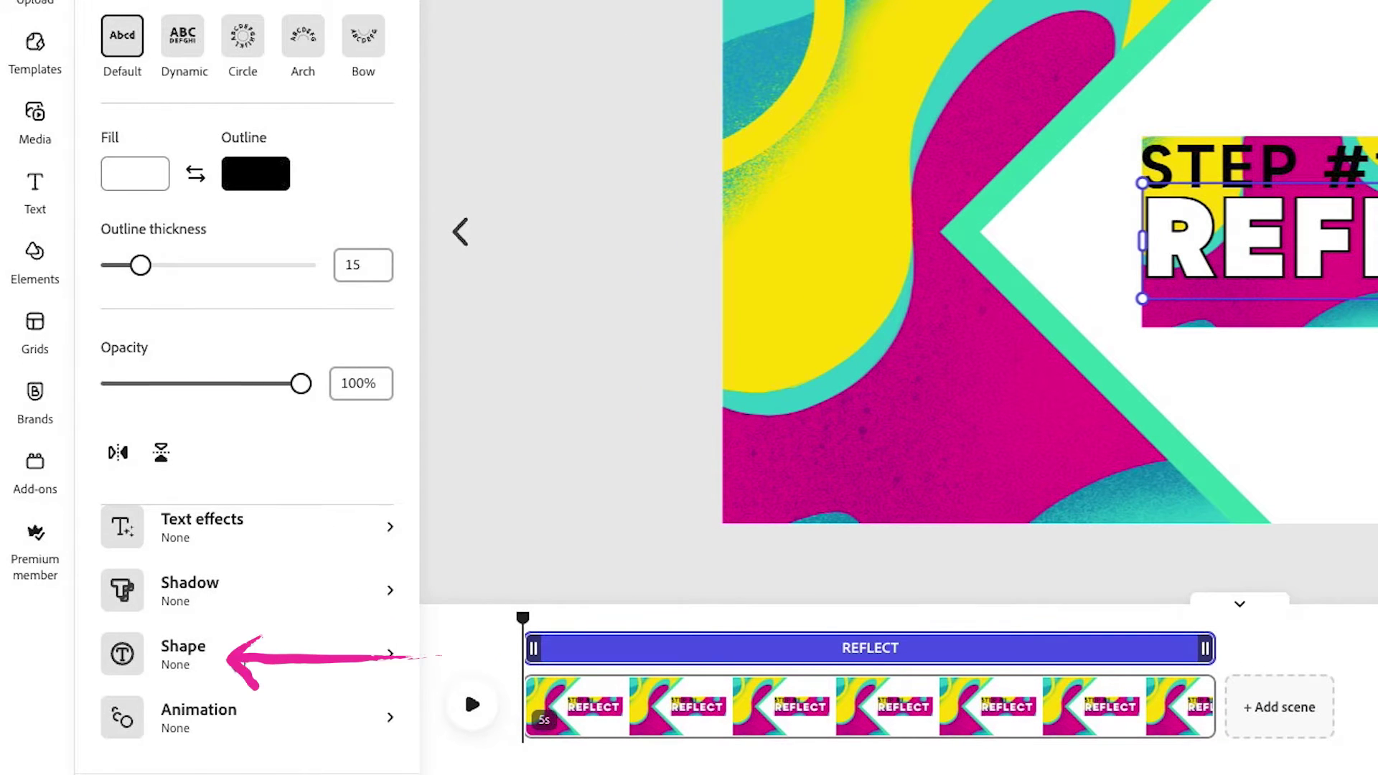
Give REFLECT a row Cutout text shape at size 100 with white shape fill.
click(317, 527)
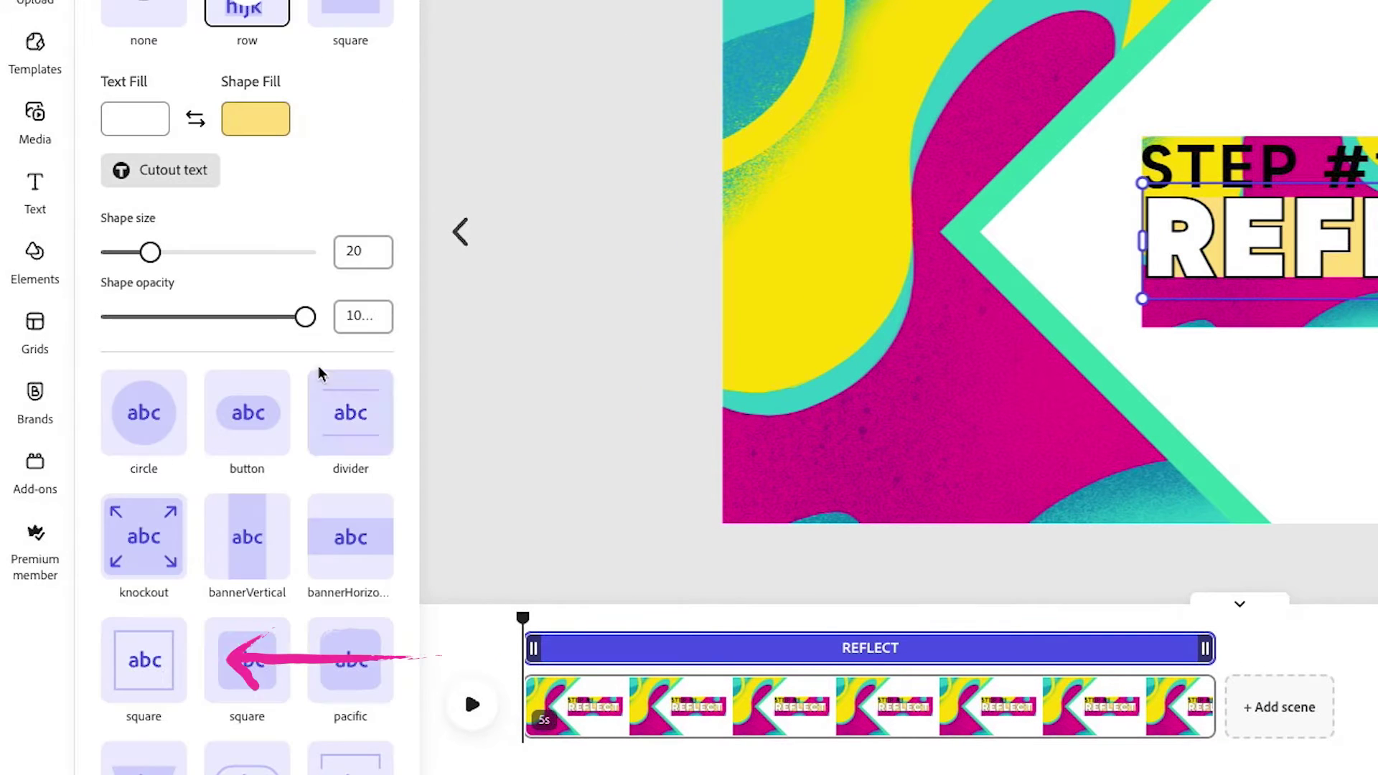
click(202, 183)
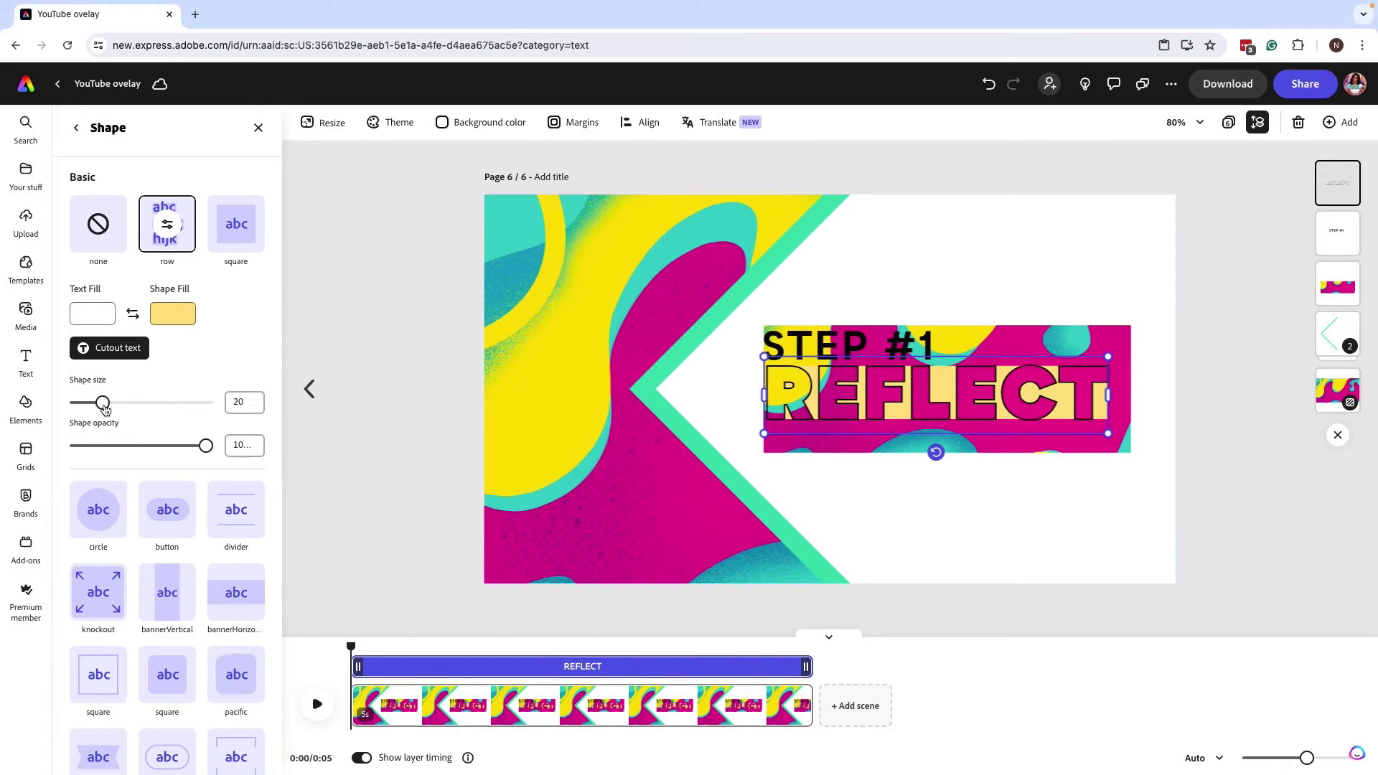
drag(103, 407, 214, 401)
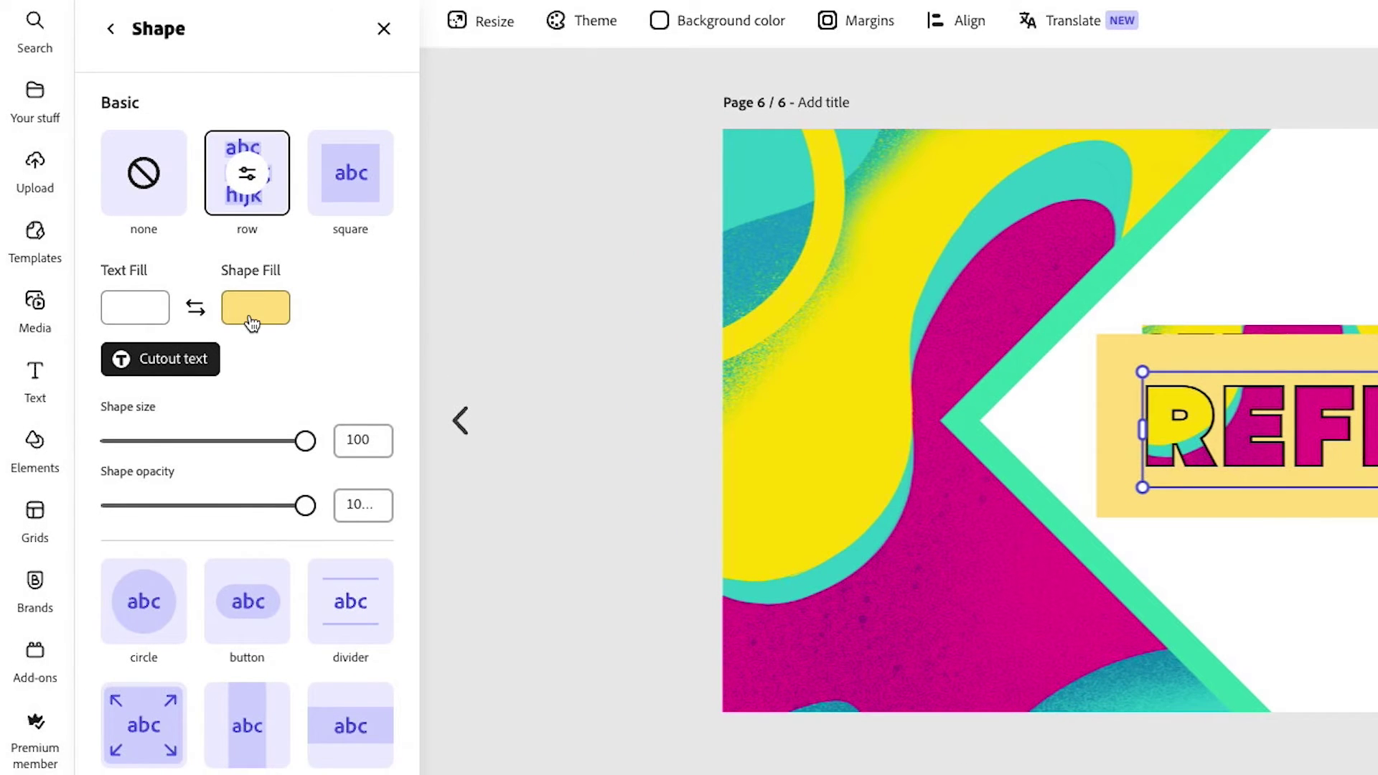
click(176, 321)
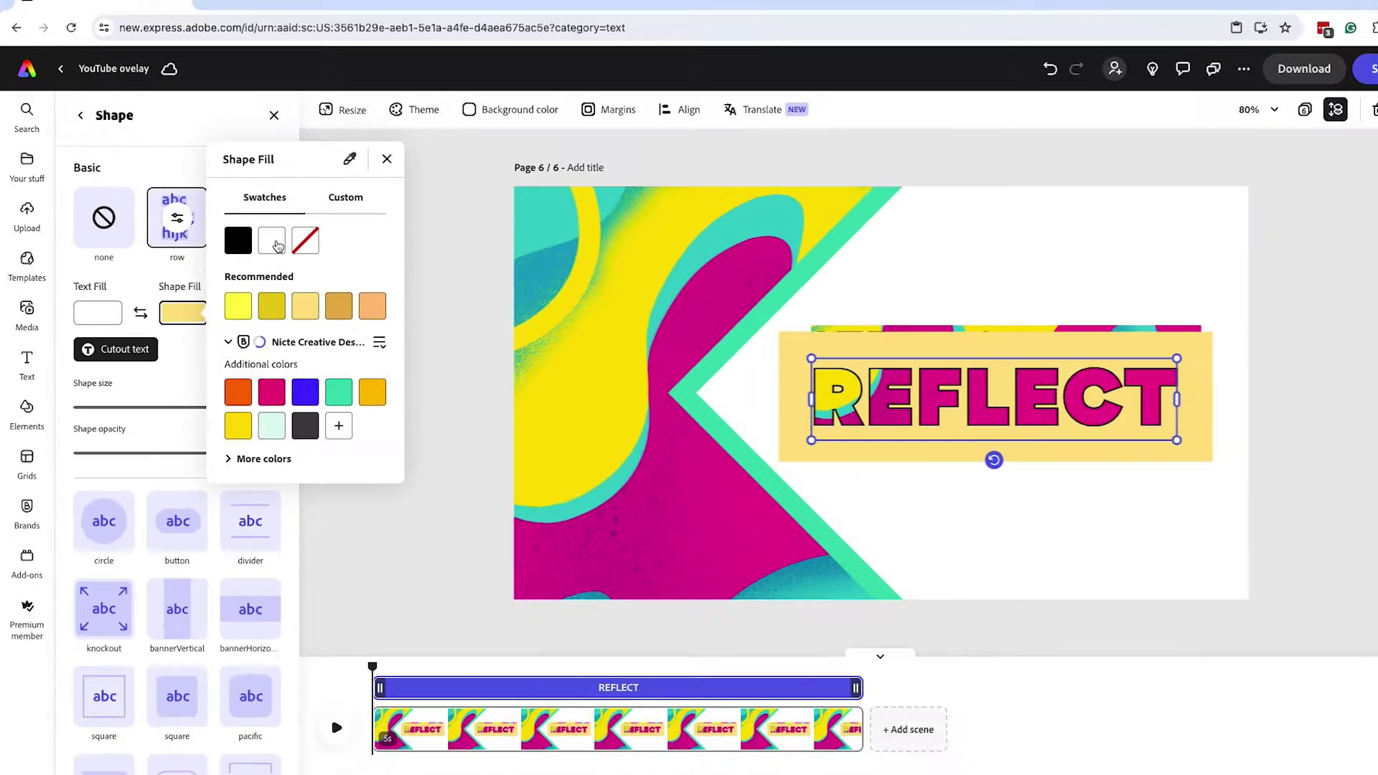
click(380, 205)
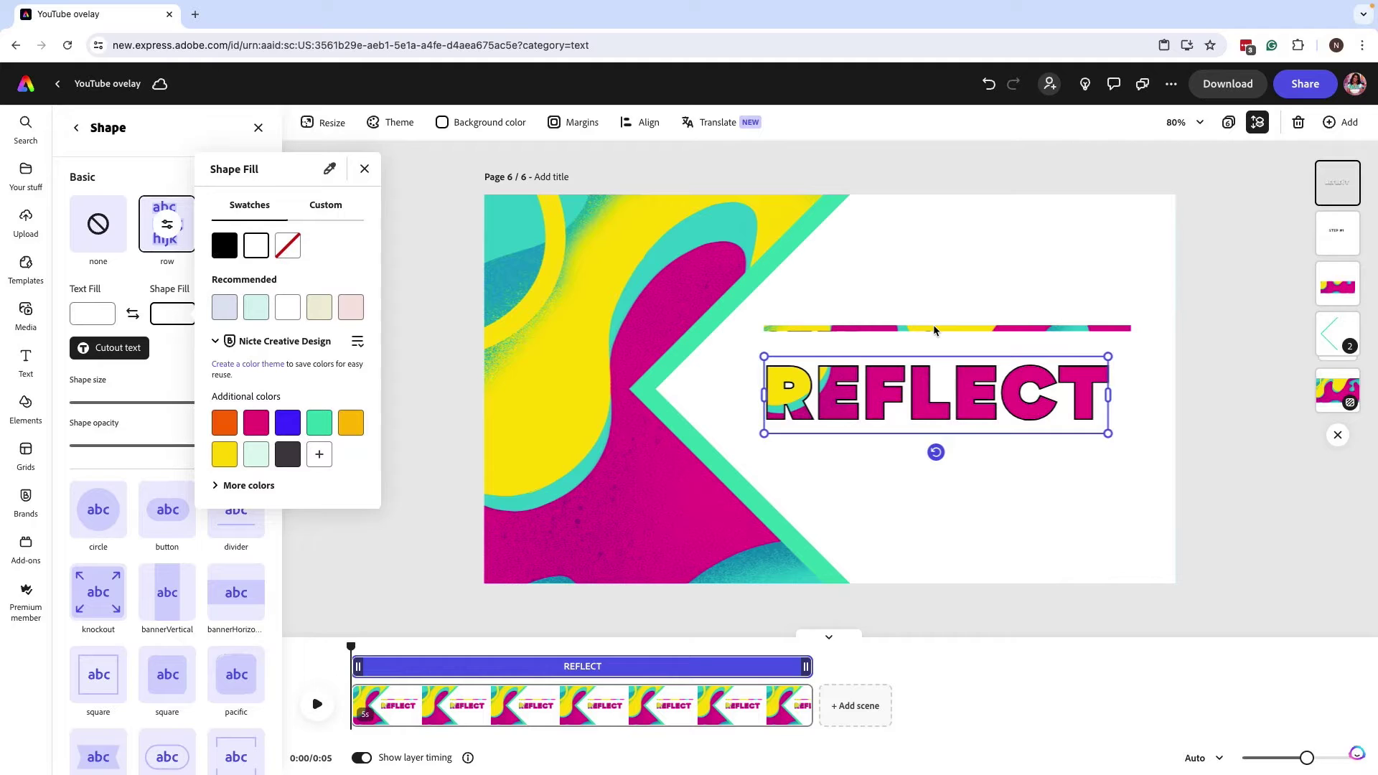
key(Escape)
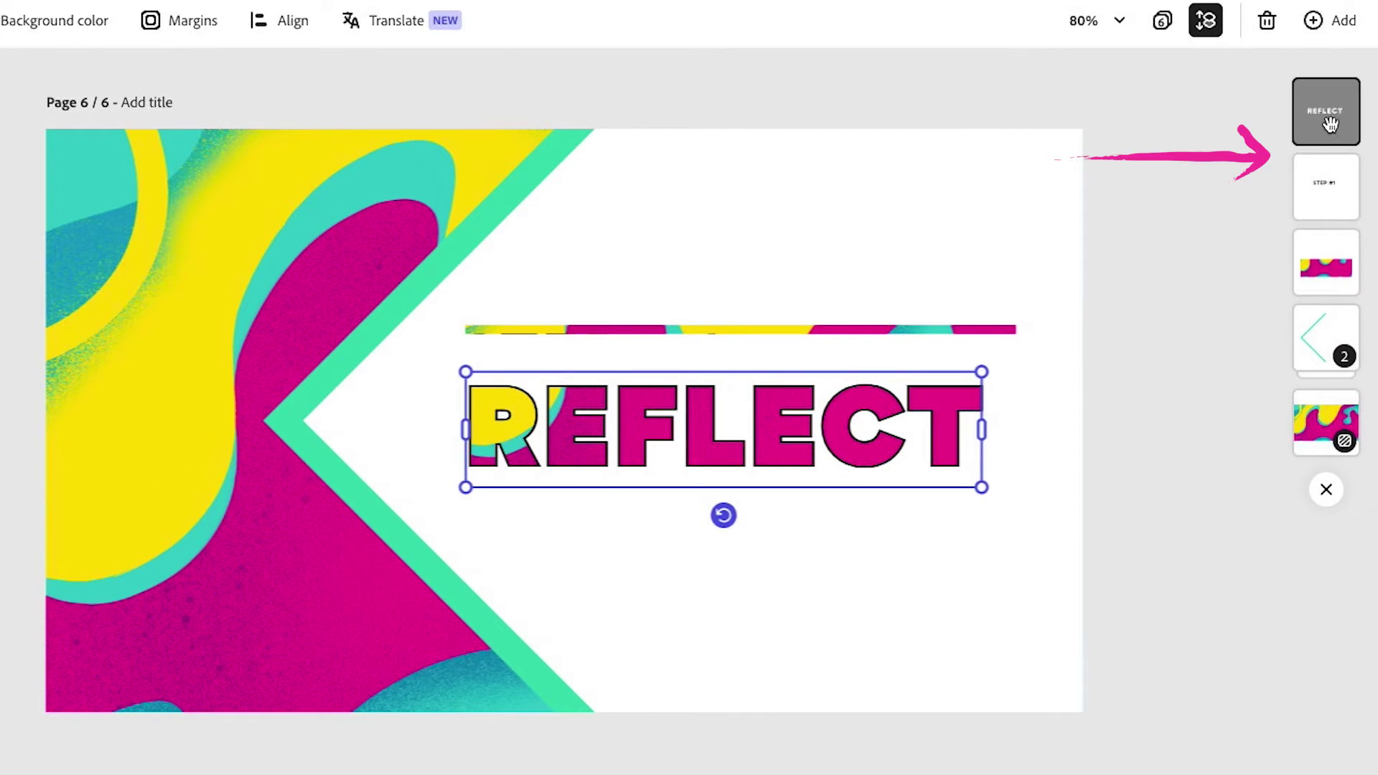
Bring the STEP #1 layer to the top, shrink it and place it above REFLECT, left-aligned.
drag(1330, 124, 1022, 269)
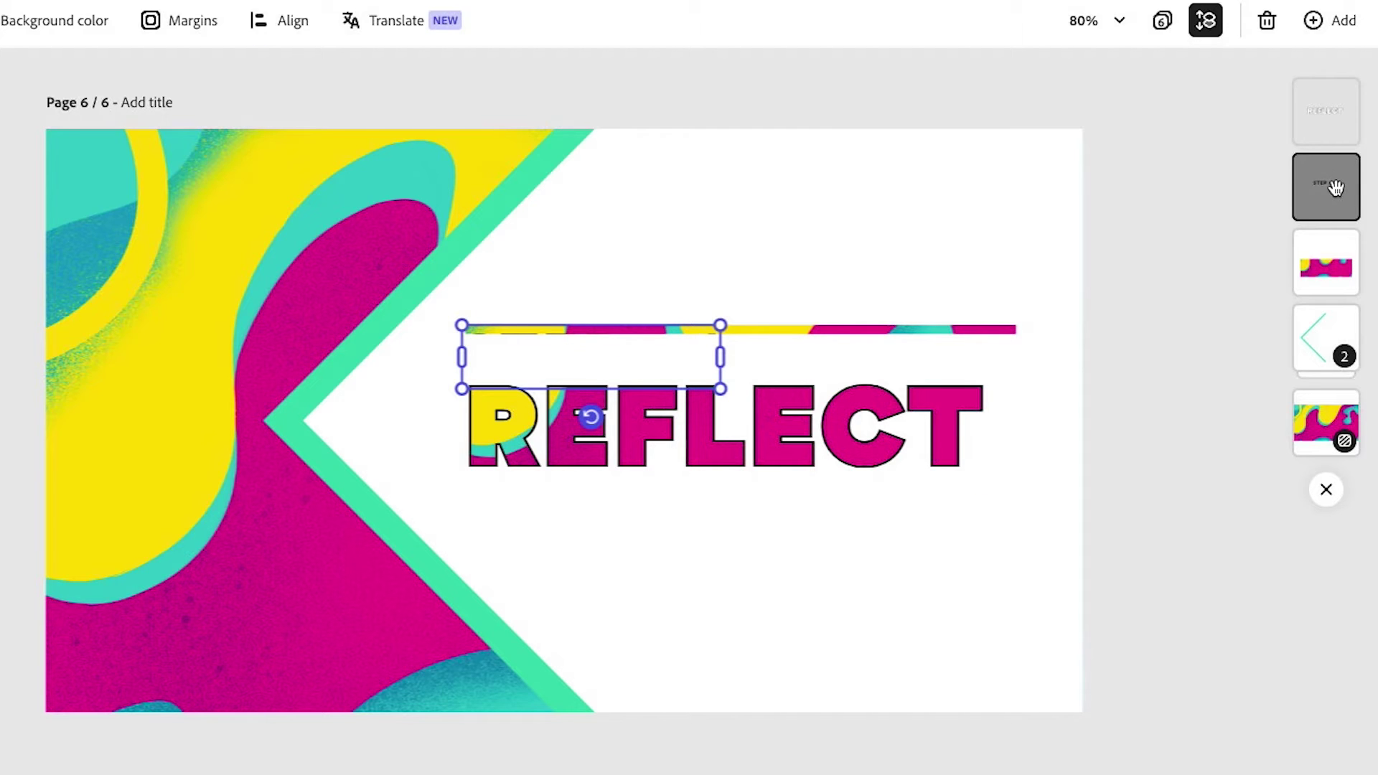
drag(1335, 188, 807, 282)
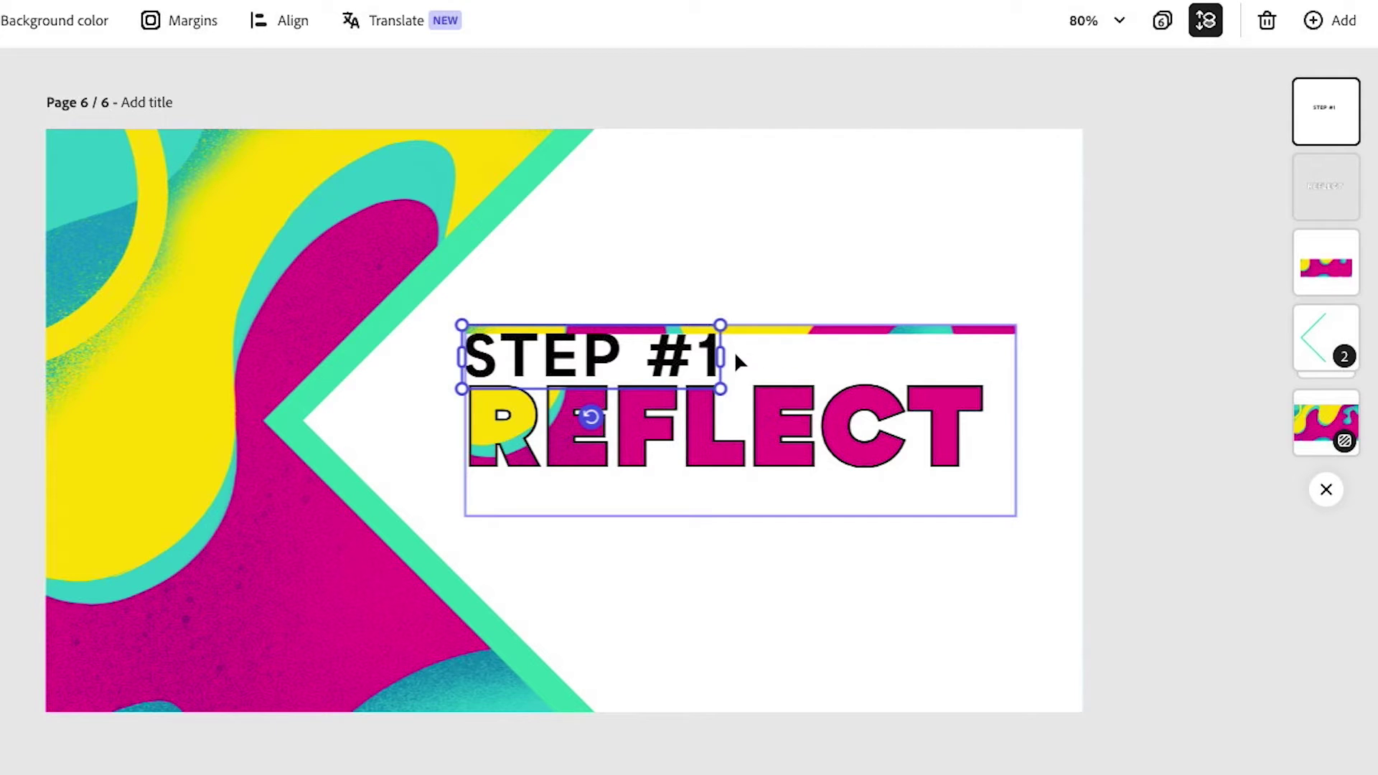
drag(719, 327, 595, 364)
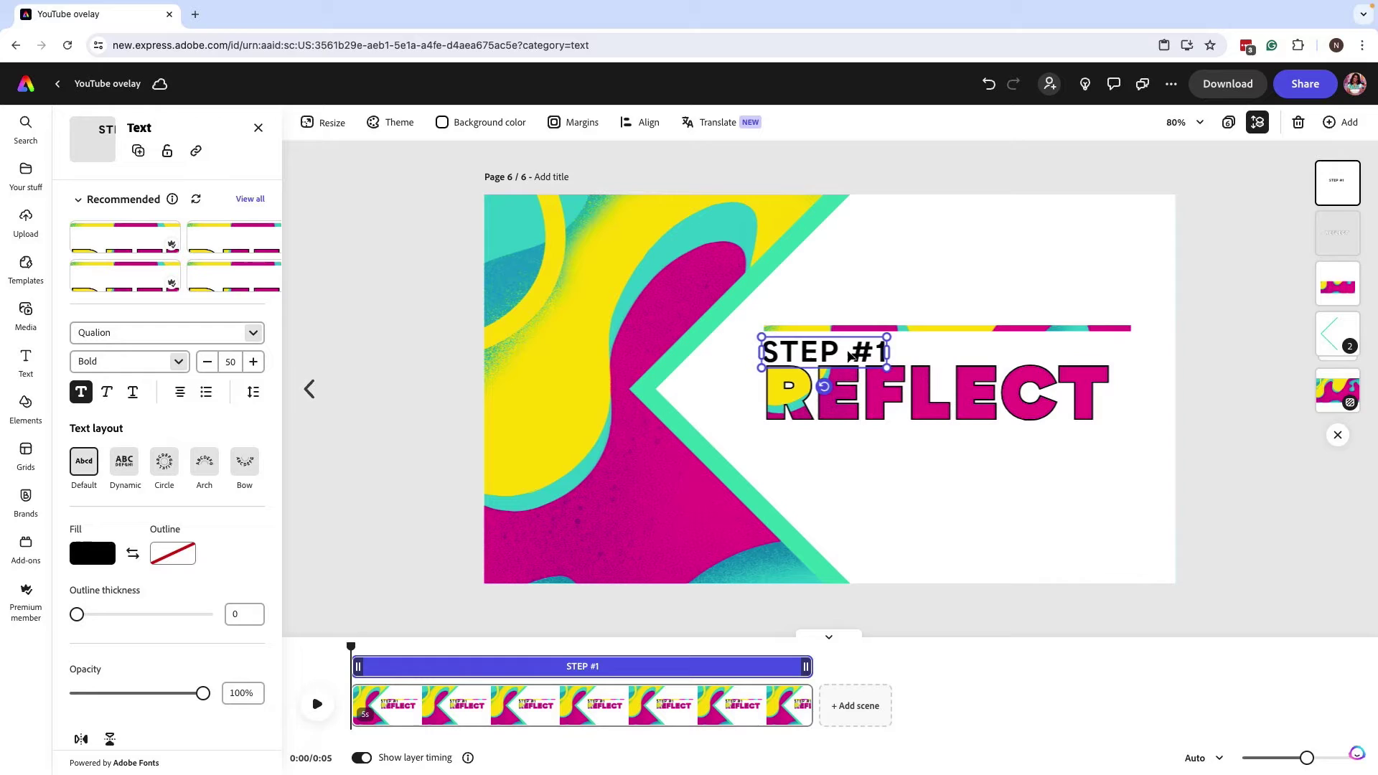
drag(850, 357, 850, 347)
Trim the REFLECT pattern frame's top, bottom and left edges to fit the word.
click(992, 330)
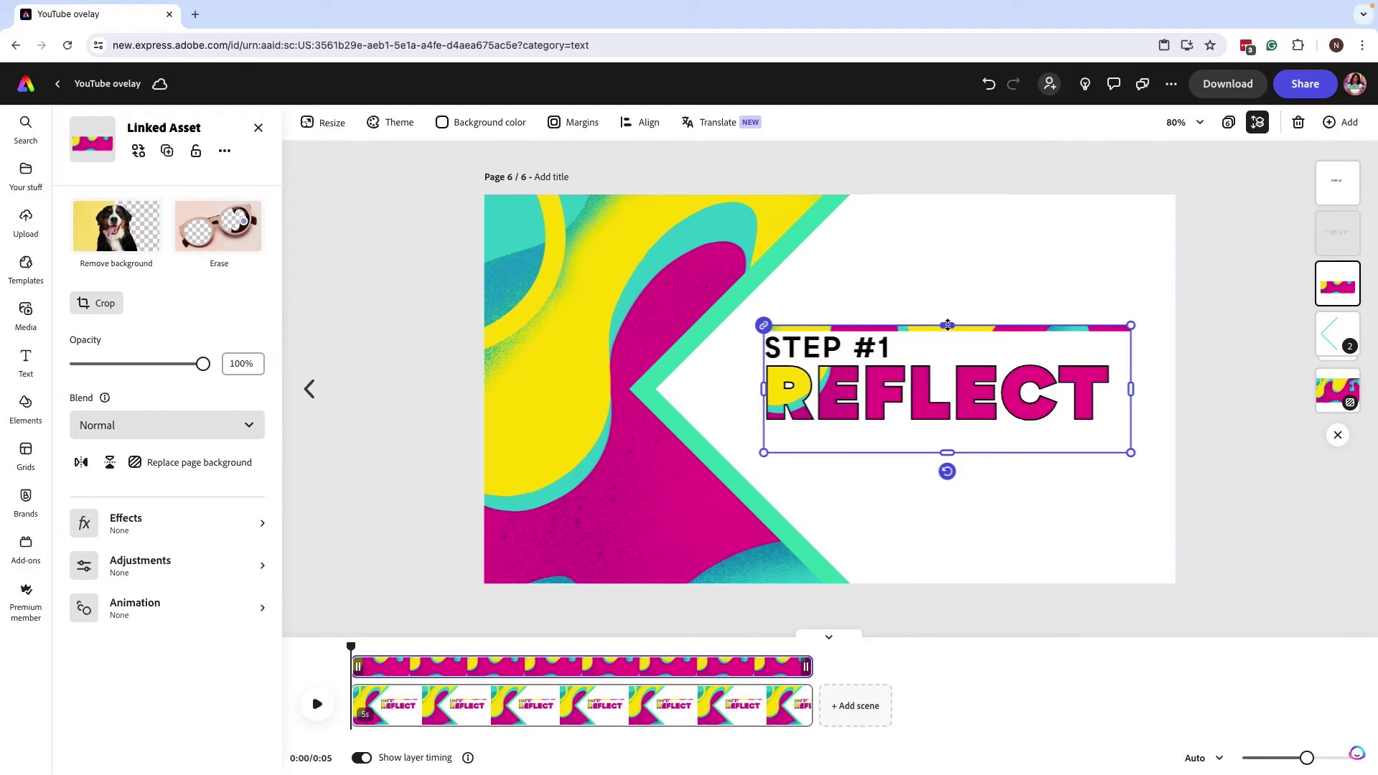
drag(947, 325, 949, 350)
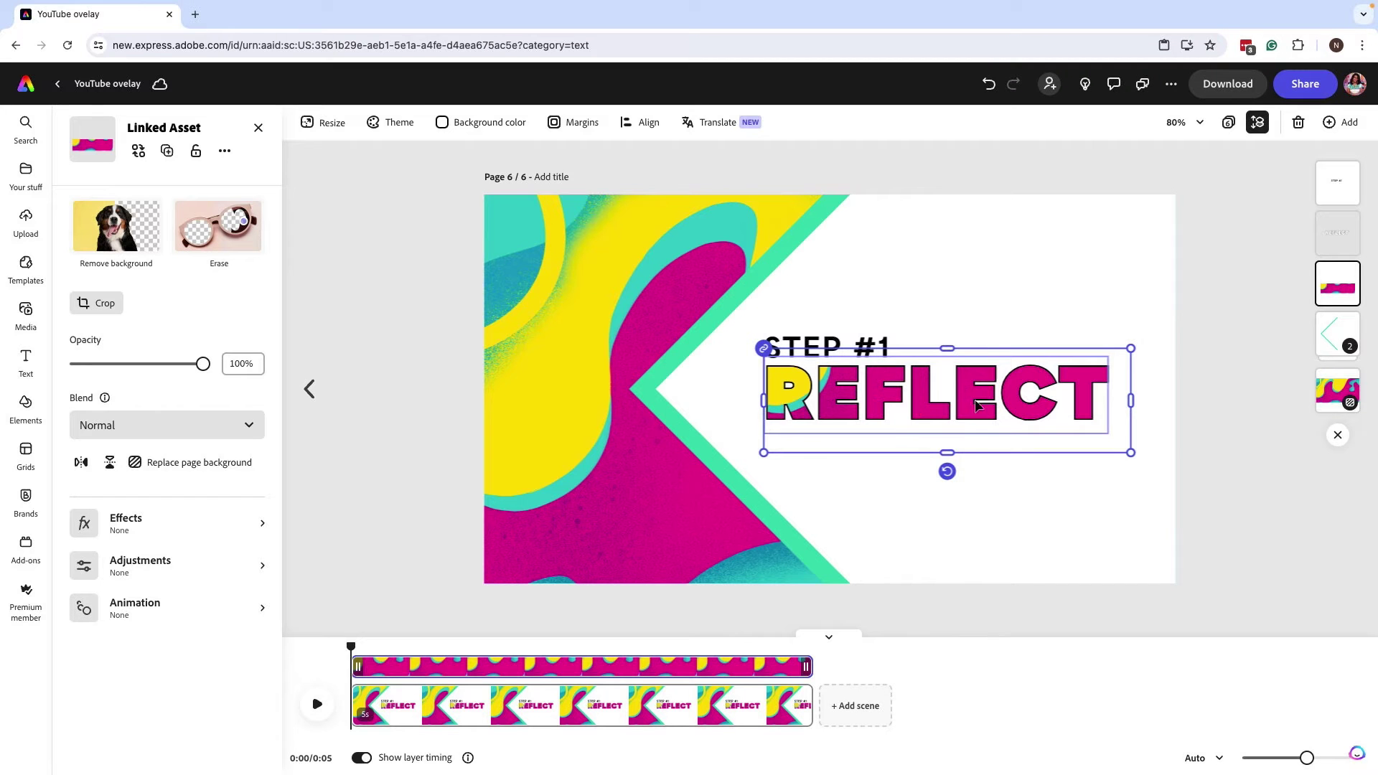
drag(947, 452, 935, 438)
drag(763, 394, 751, 394)
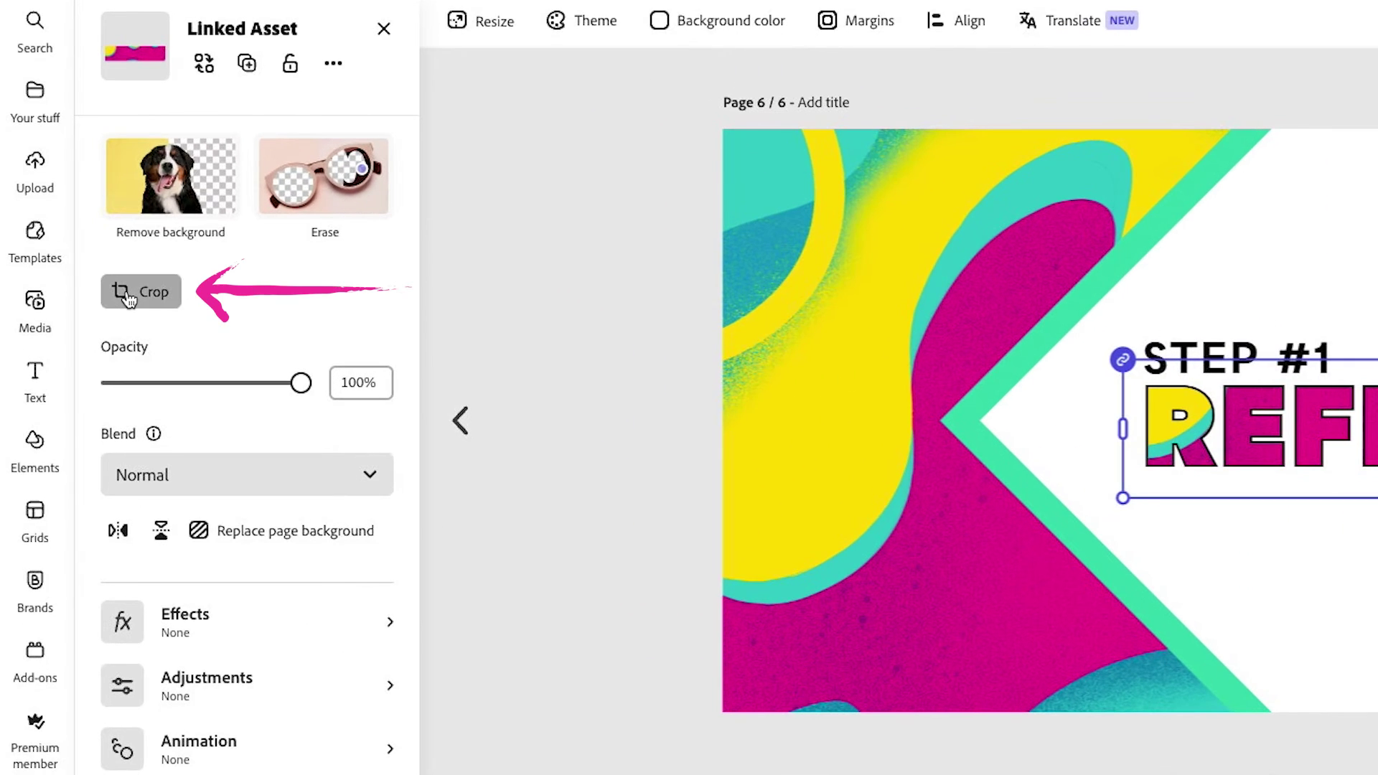
Crop the REFLECT pattern, enlarging and raising it so the letters show bigger yellow, teal, pink patches.
click(127, 296)
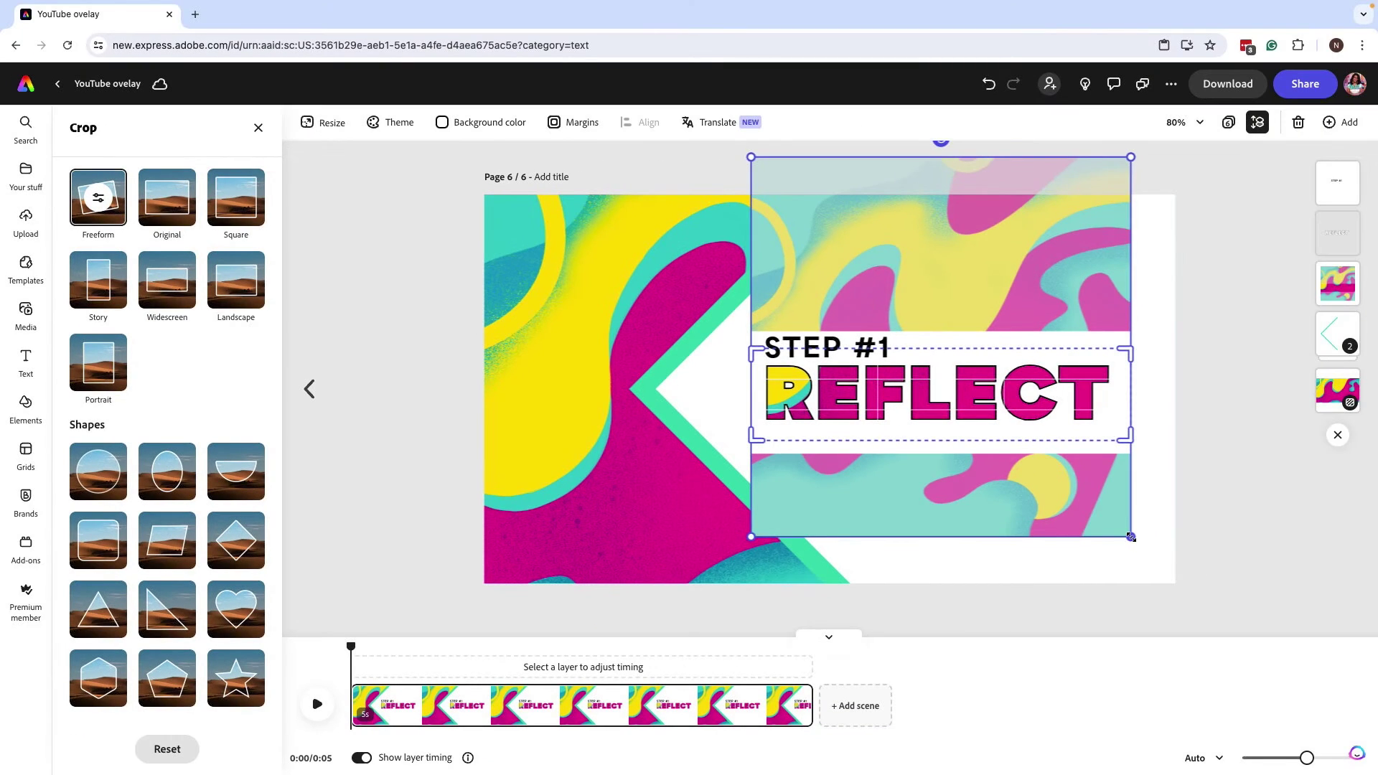
drag(1131, 537, 1265, 655)
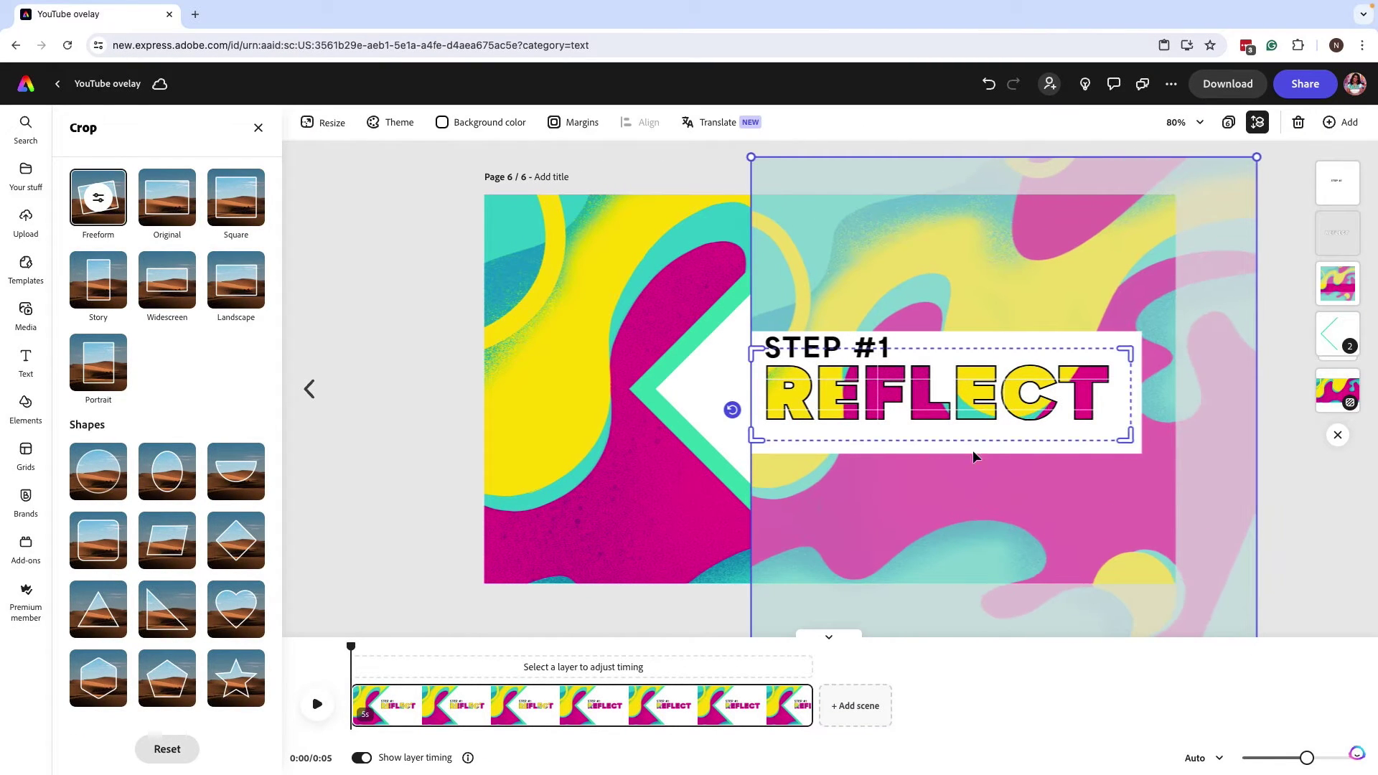
drag(842, 507, 844, 473)
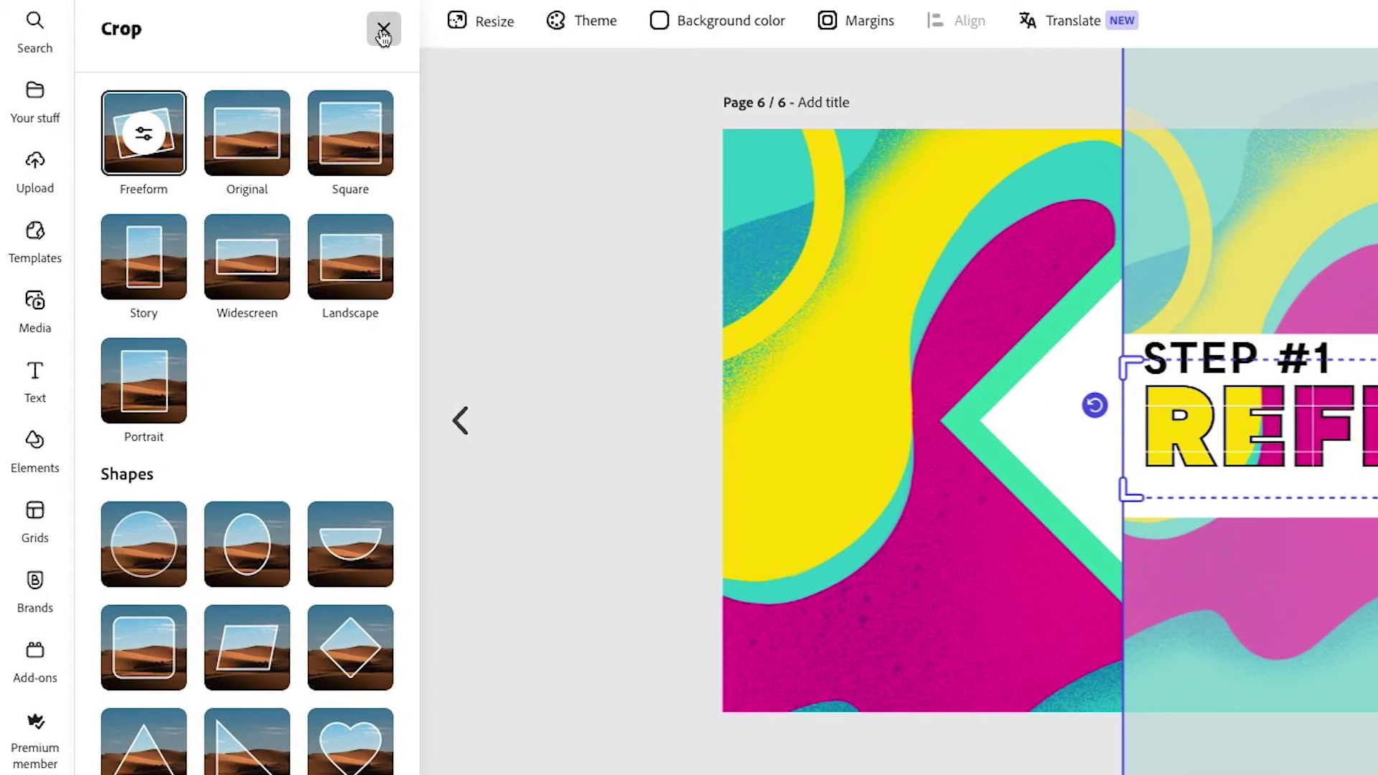
click(384, 30)
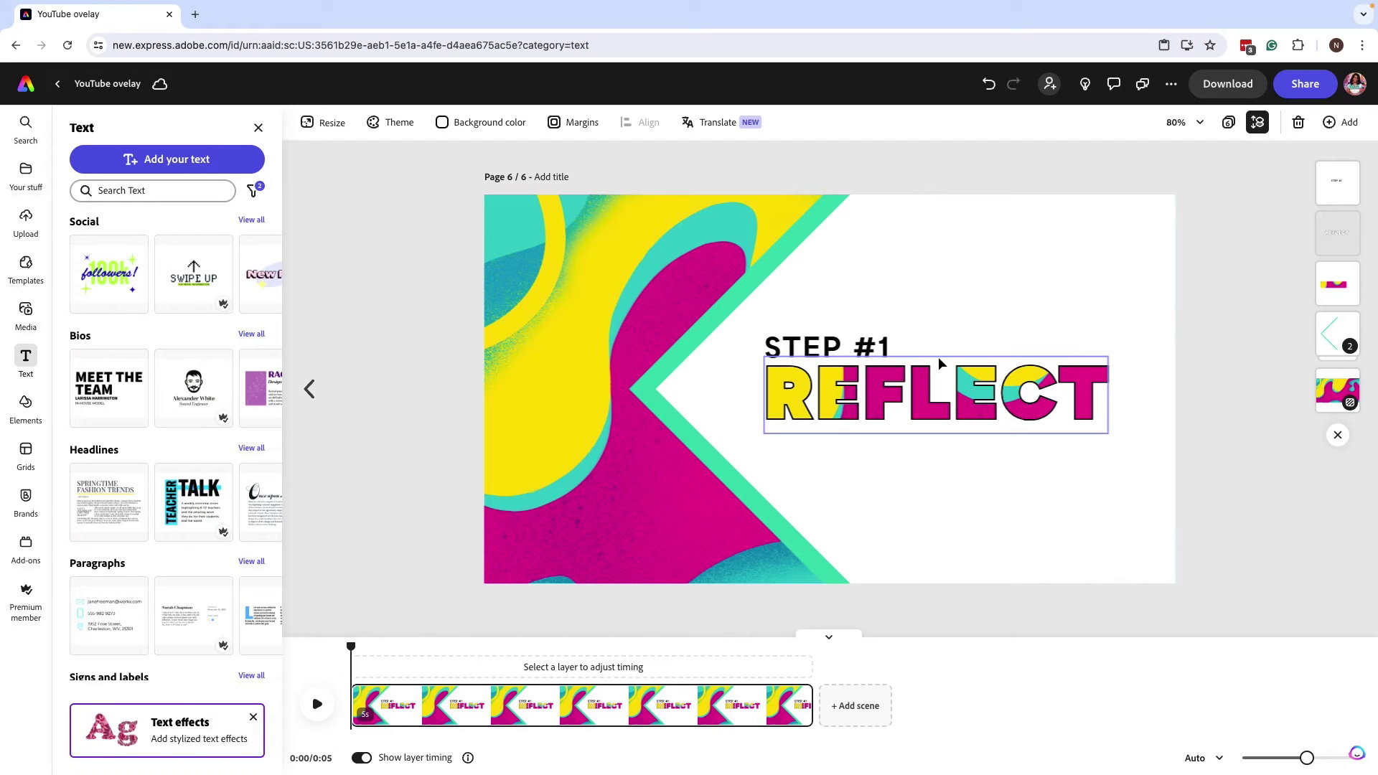
Select the pattern-filled REFLECT image and add the Bob loop animation.
click(970, 377)
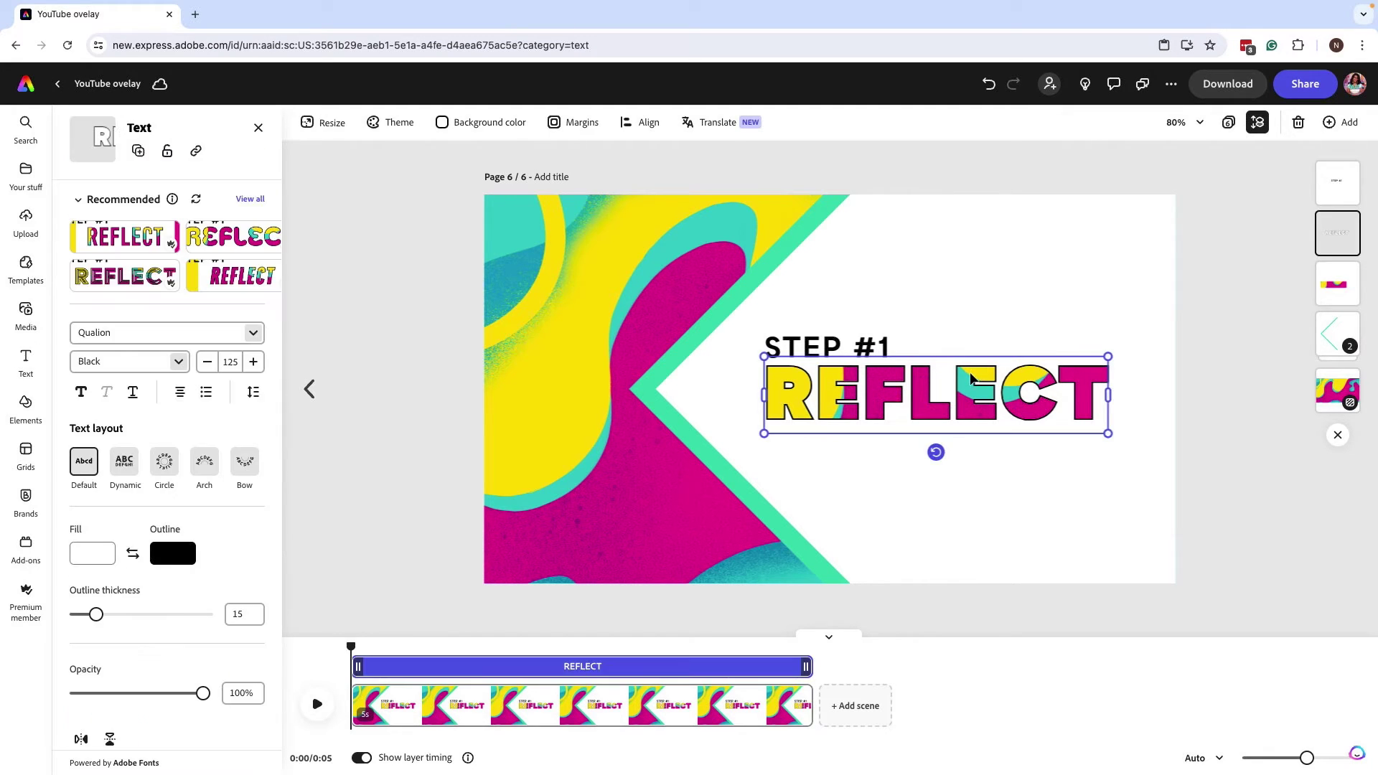
click(1338, 284)
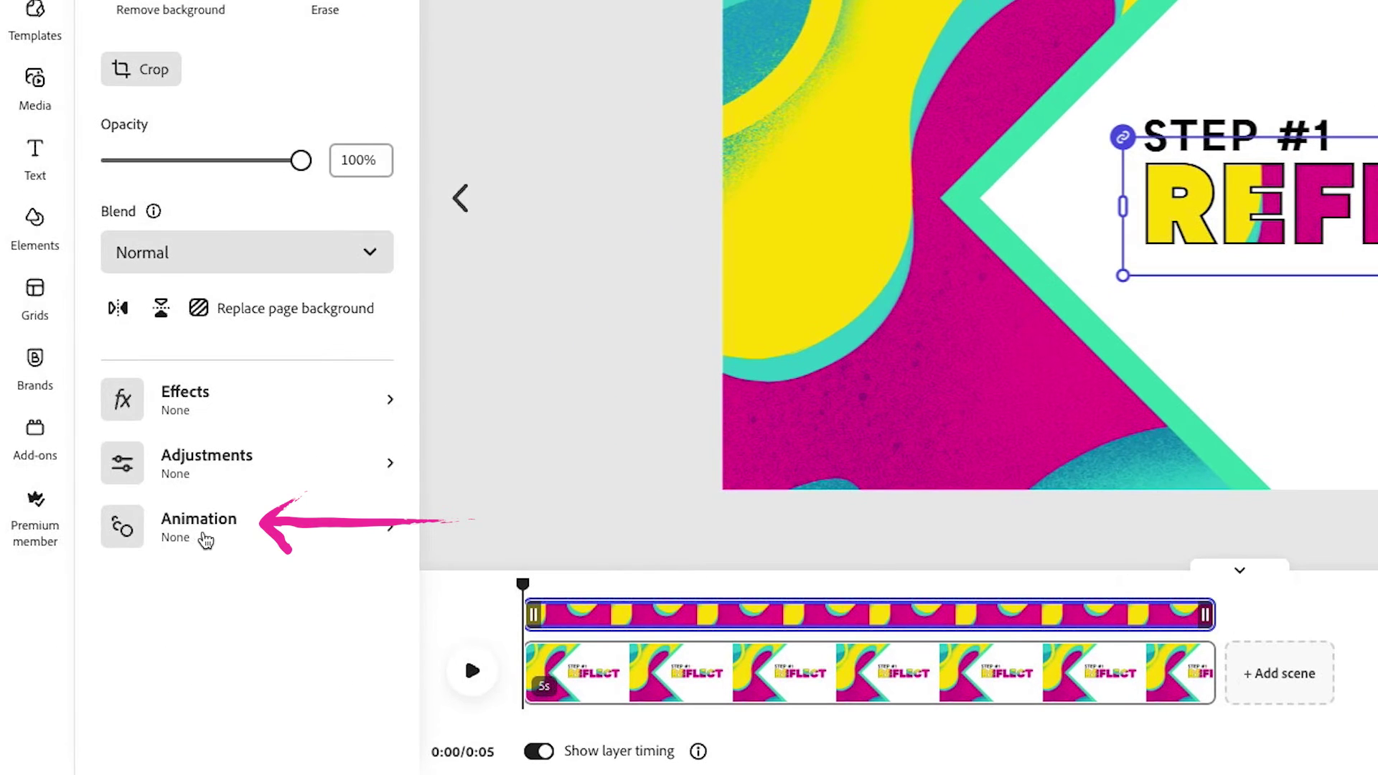
click(136, 611)
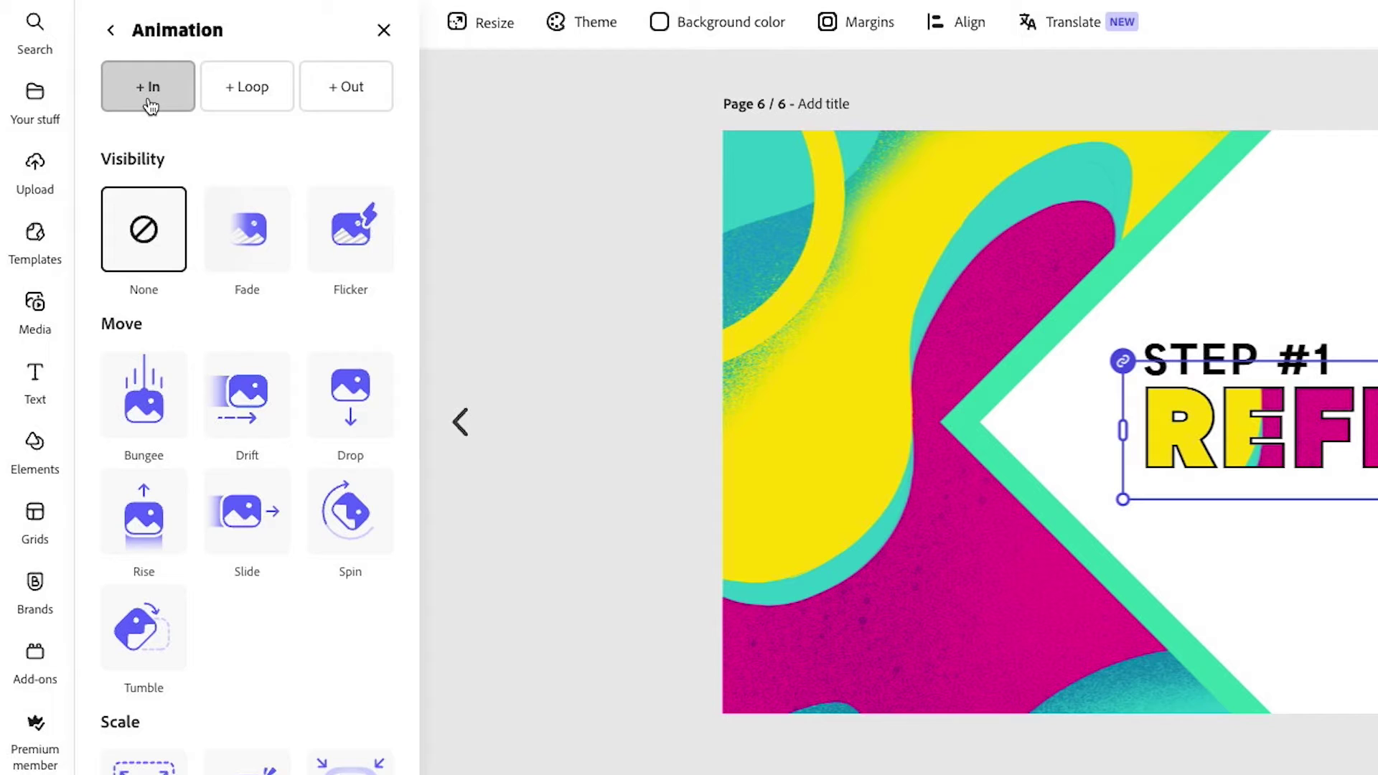
click(246, 94)
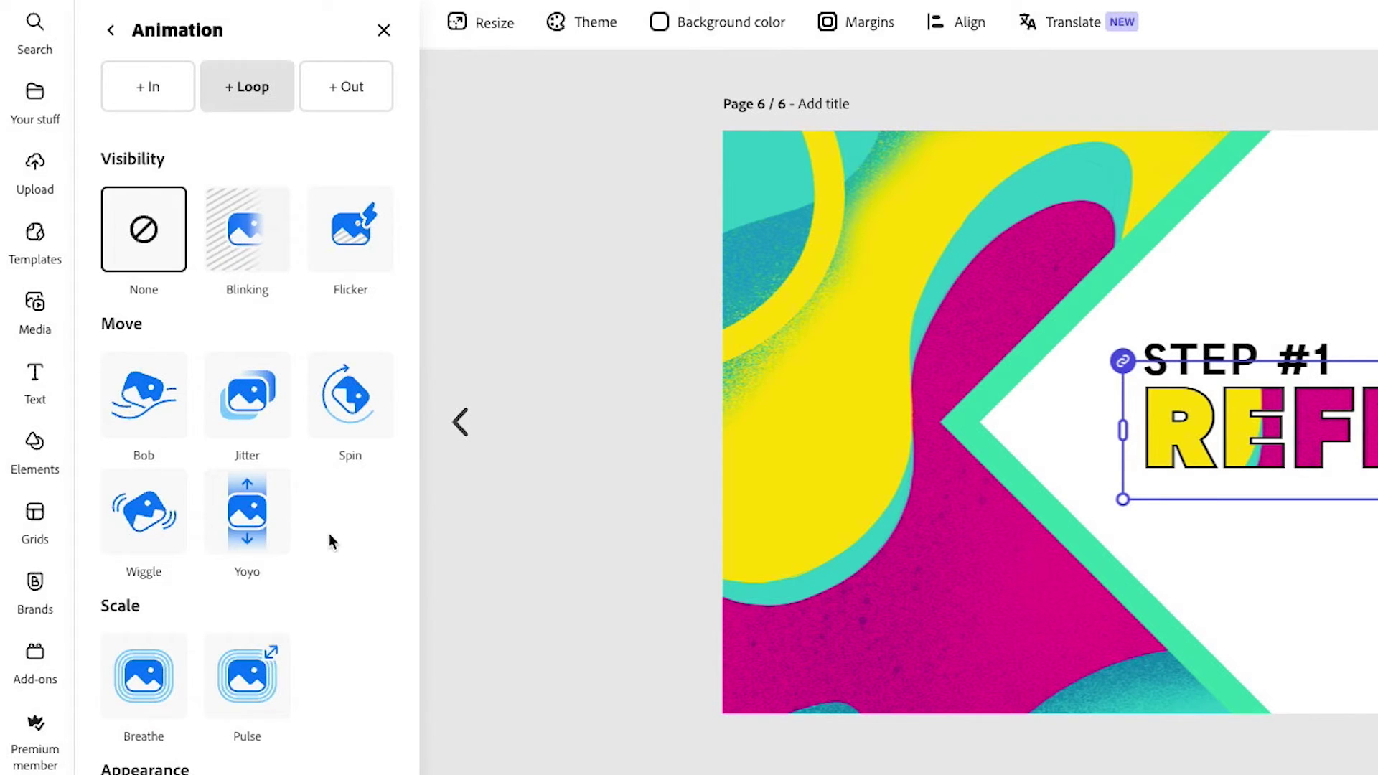
click(138, 414)
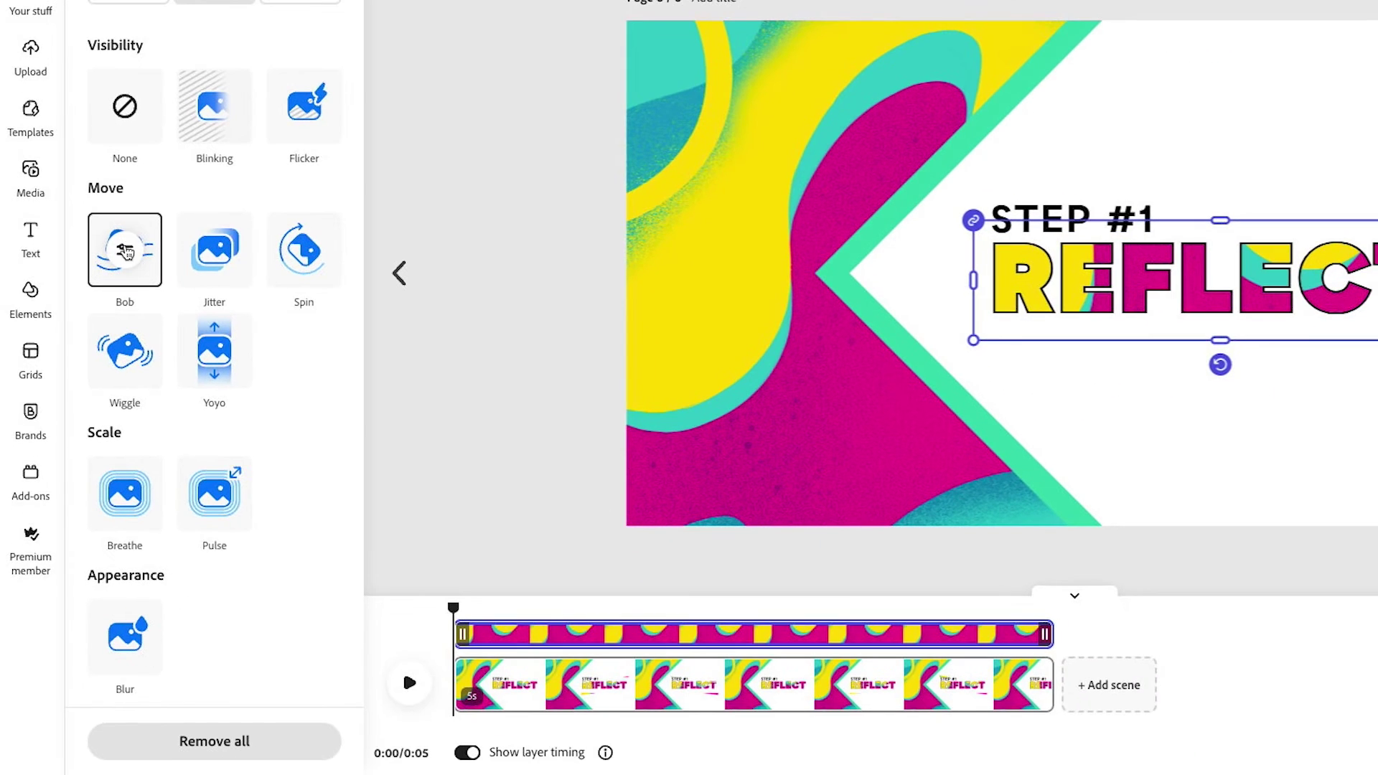
Set the Bob animation's speed to 35 and intensity to 6.
click(124, 251)
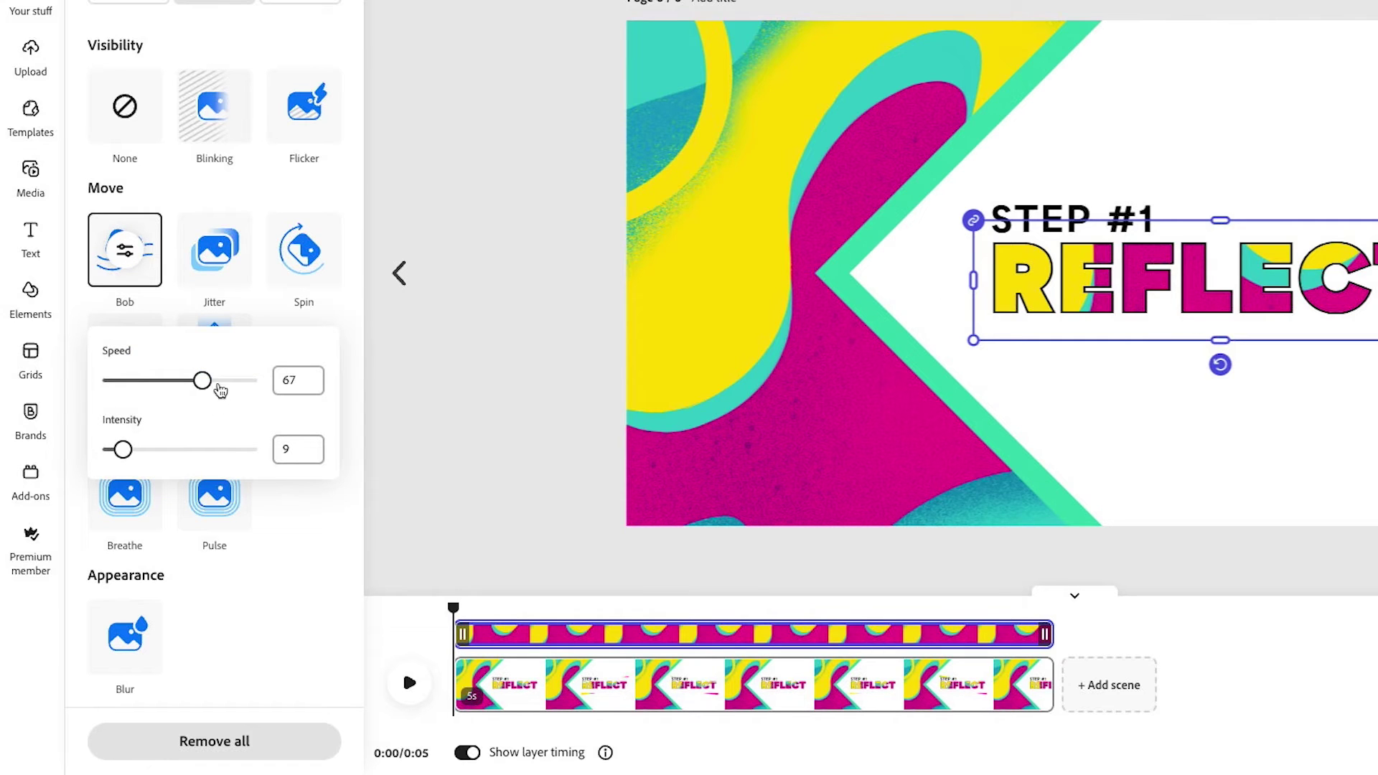
drag(208, 387, 176, 387)
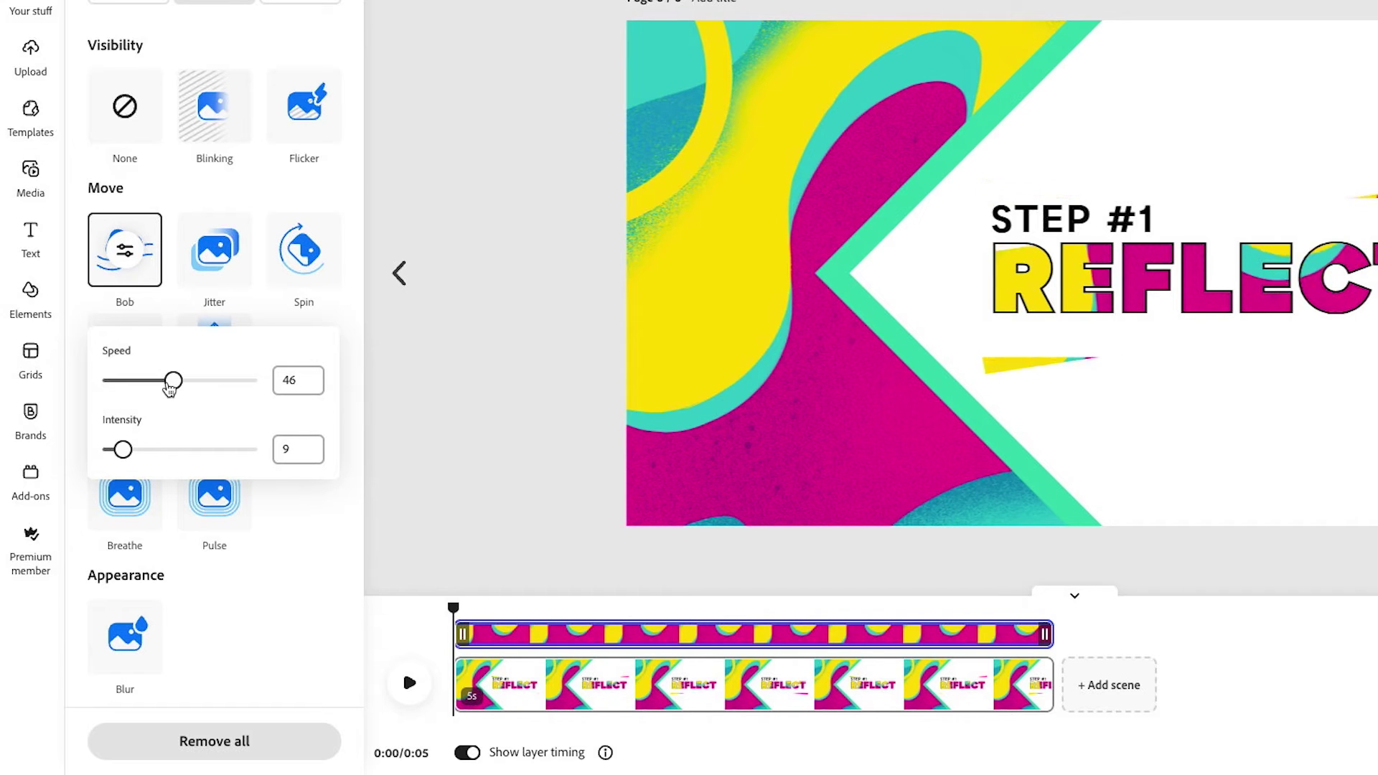
drag(170, 388, 158, 388)
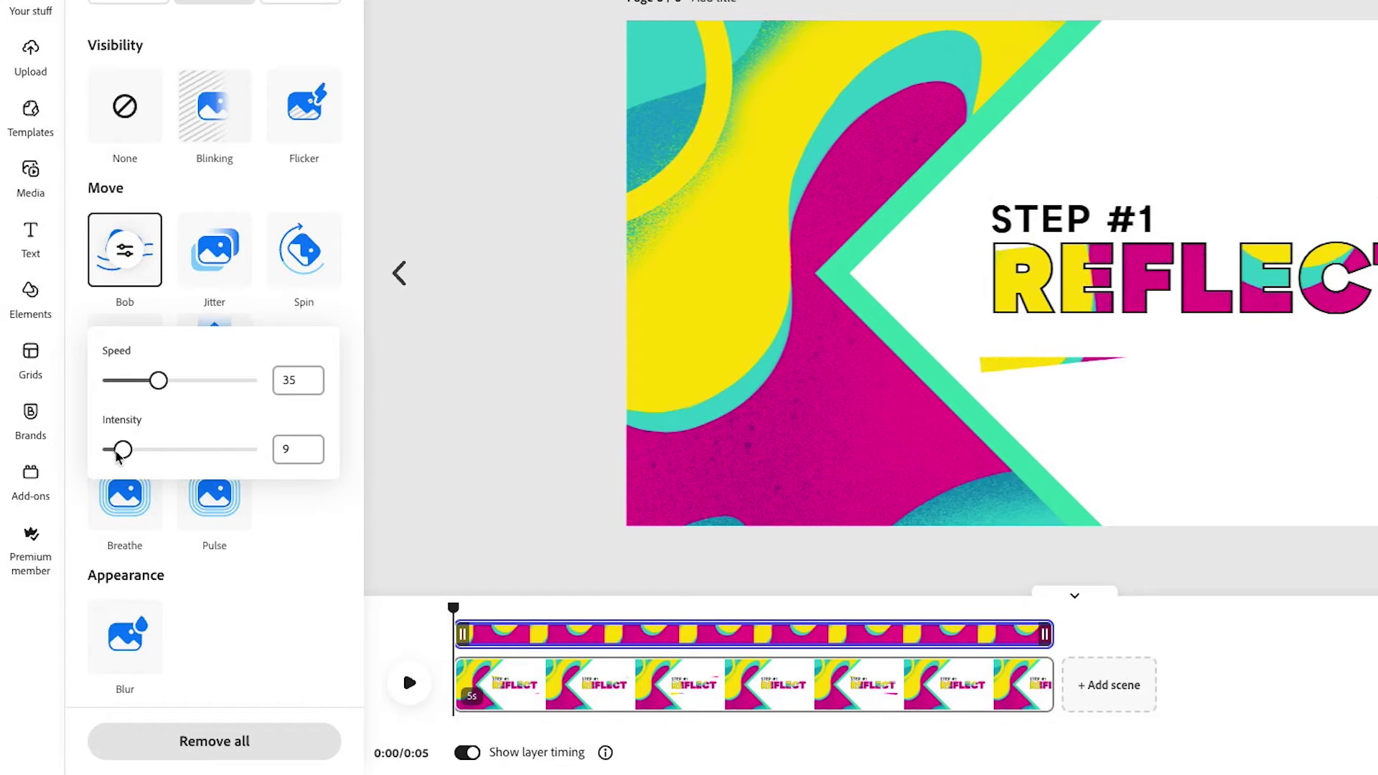
drag(123, 451, 112, 458)
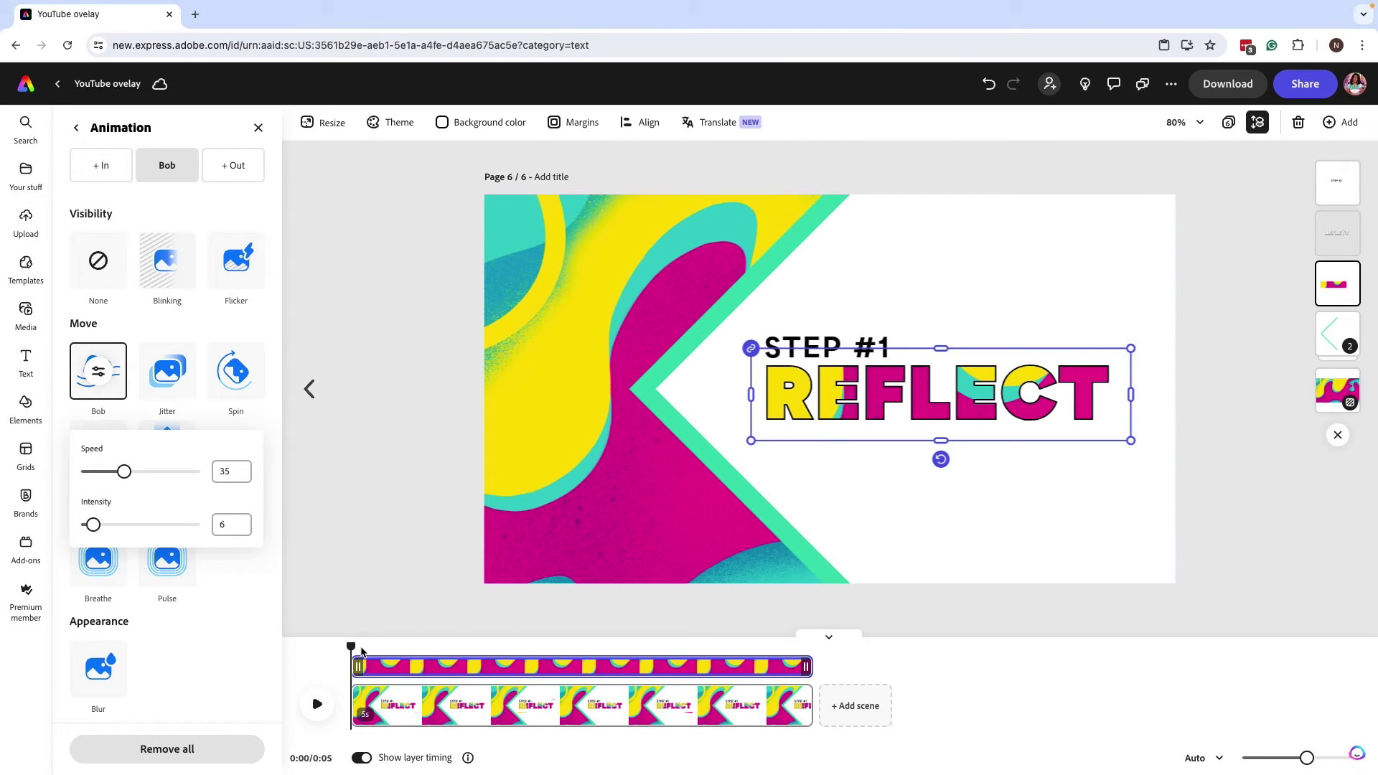
Scrub the timeline to preview the Bob loop, then reselect the REFLECT pattern image.
drag(359, 649, 525, 647)
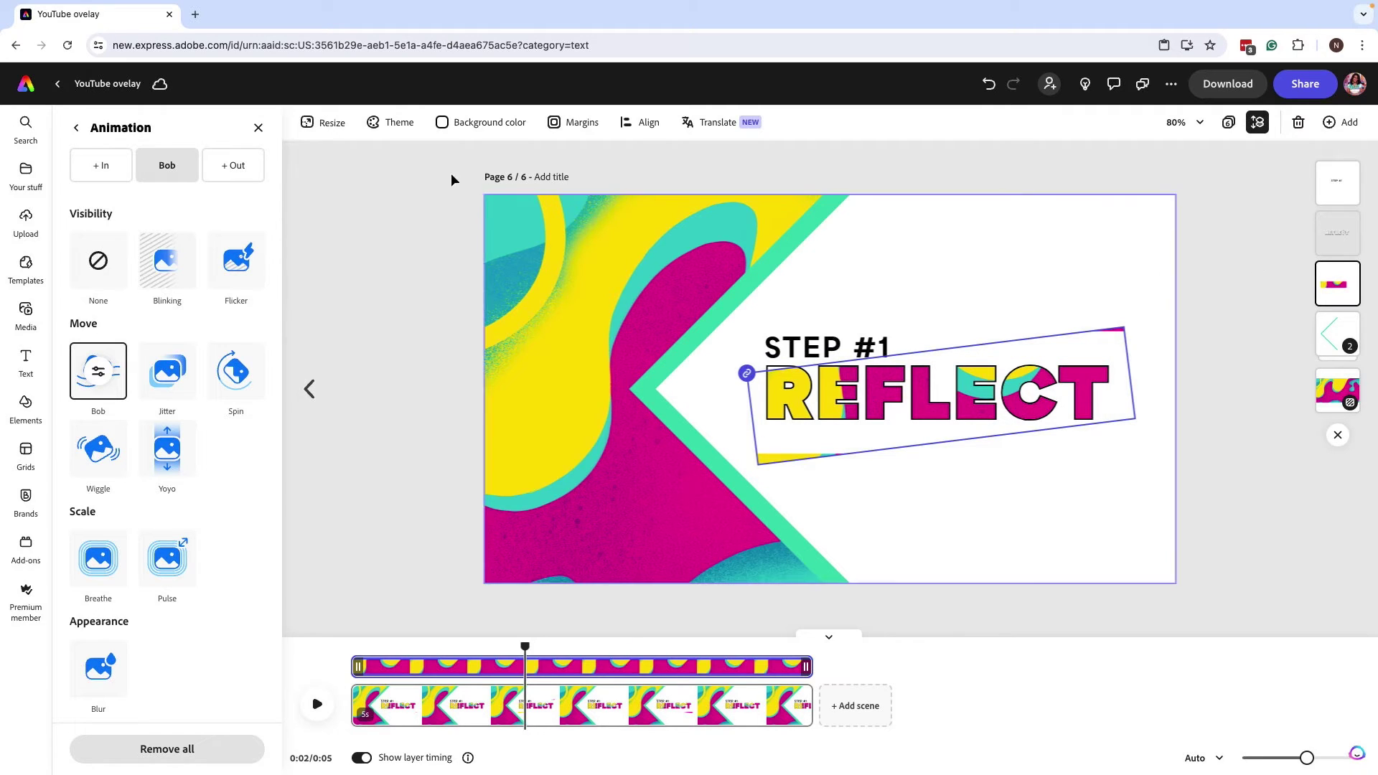
click(1101, 364)
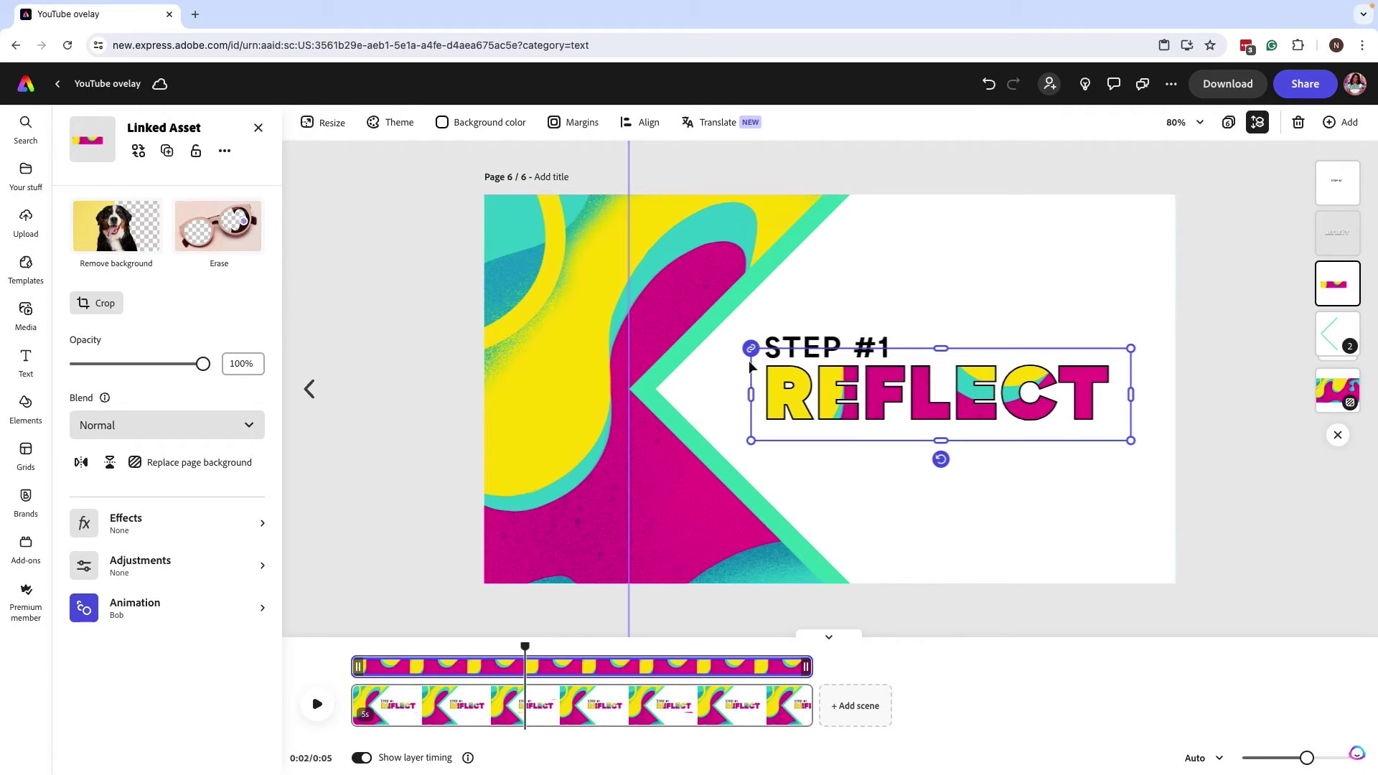
Inspect the REFLECT text's background shape options, then clear the selection.
click(787, 388)
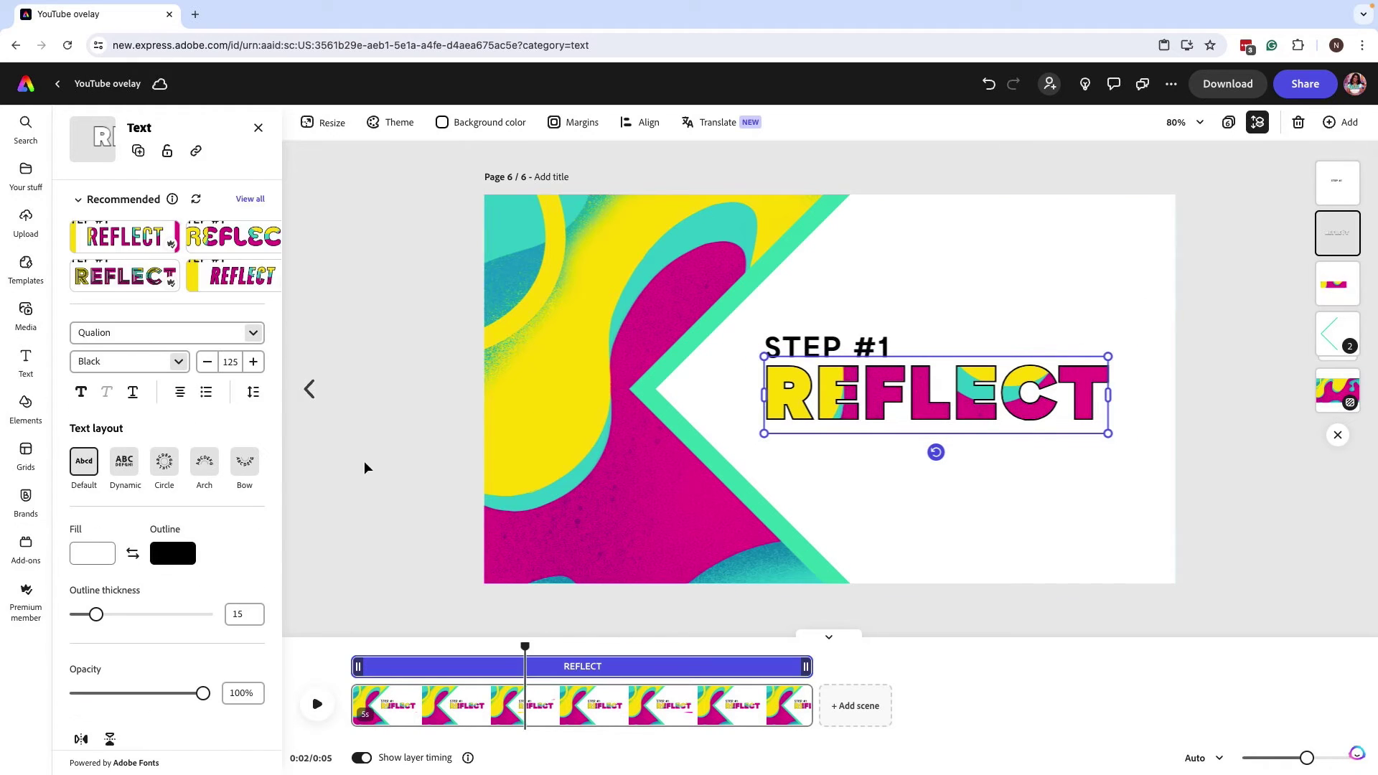
scroll(165, 574, down, 3)
click(154, 666)
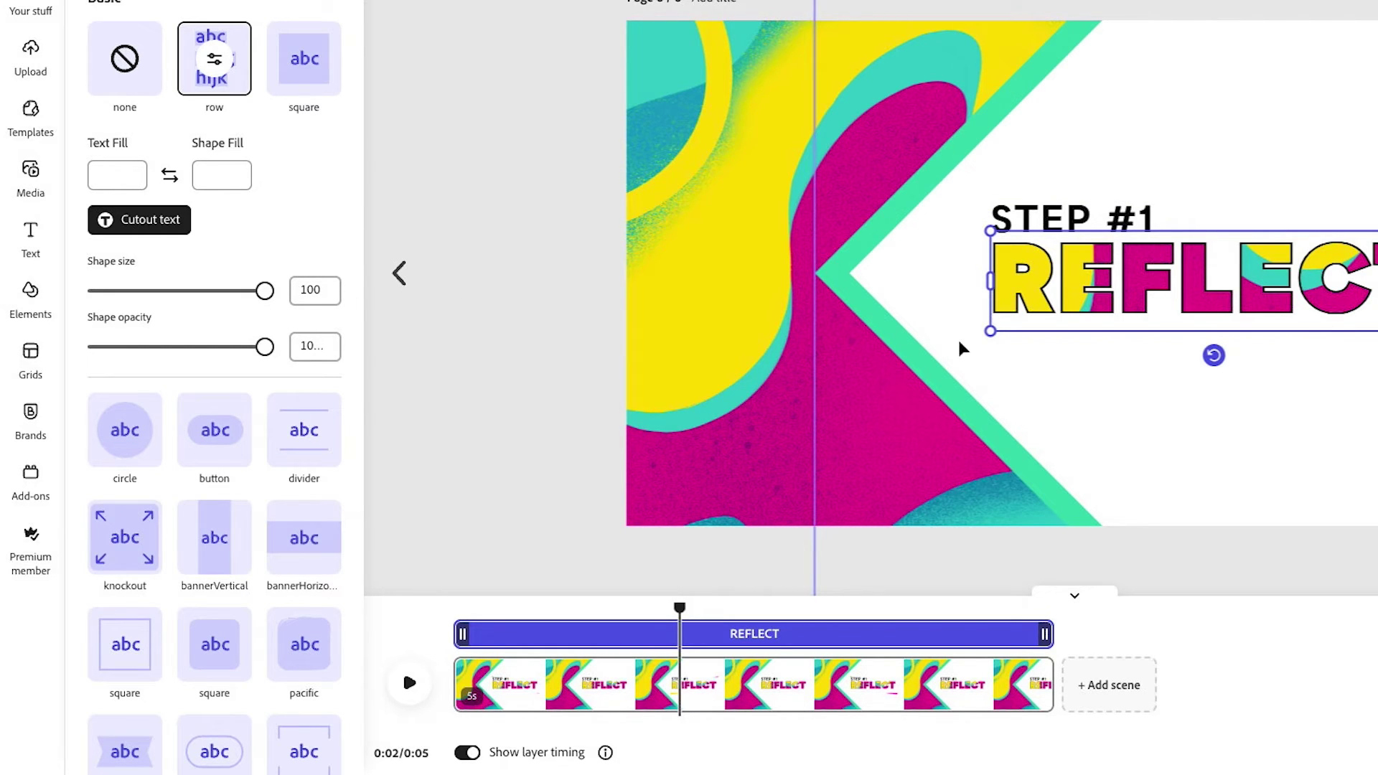
click(581, 188)
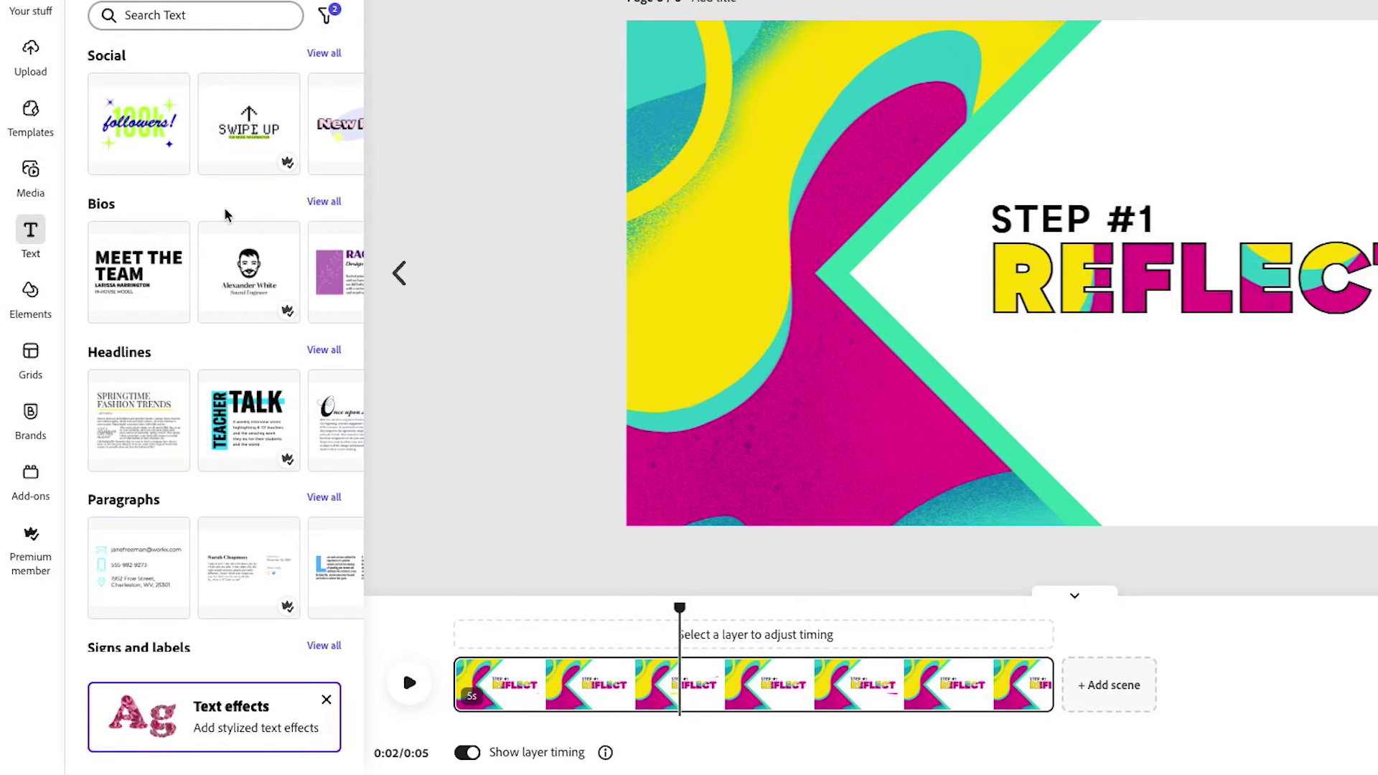
Add a rectangle shape and stretch it to match REFLECT's width.
click(28, 315)
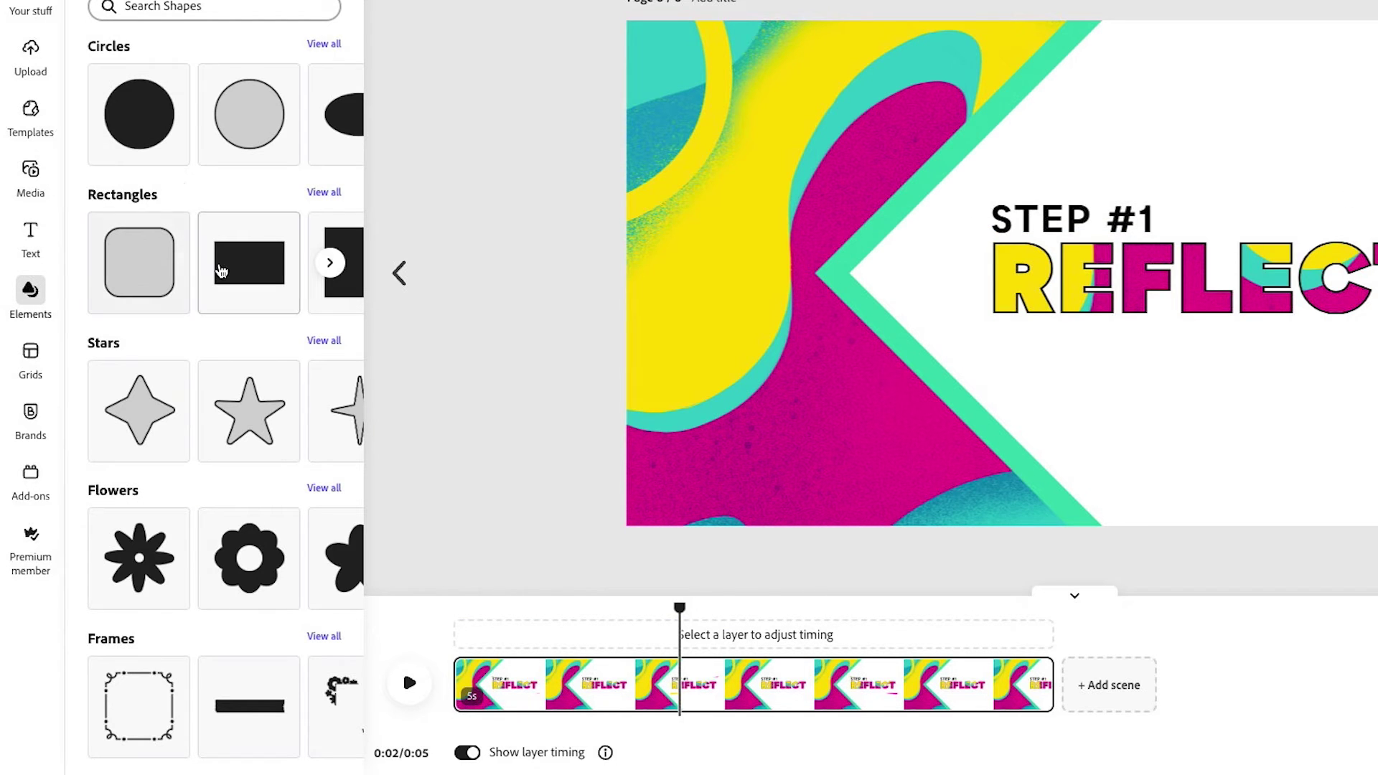
click(225, 271)
click(999, 234)
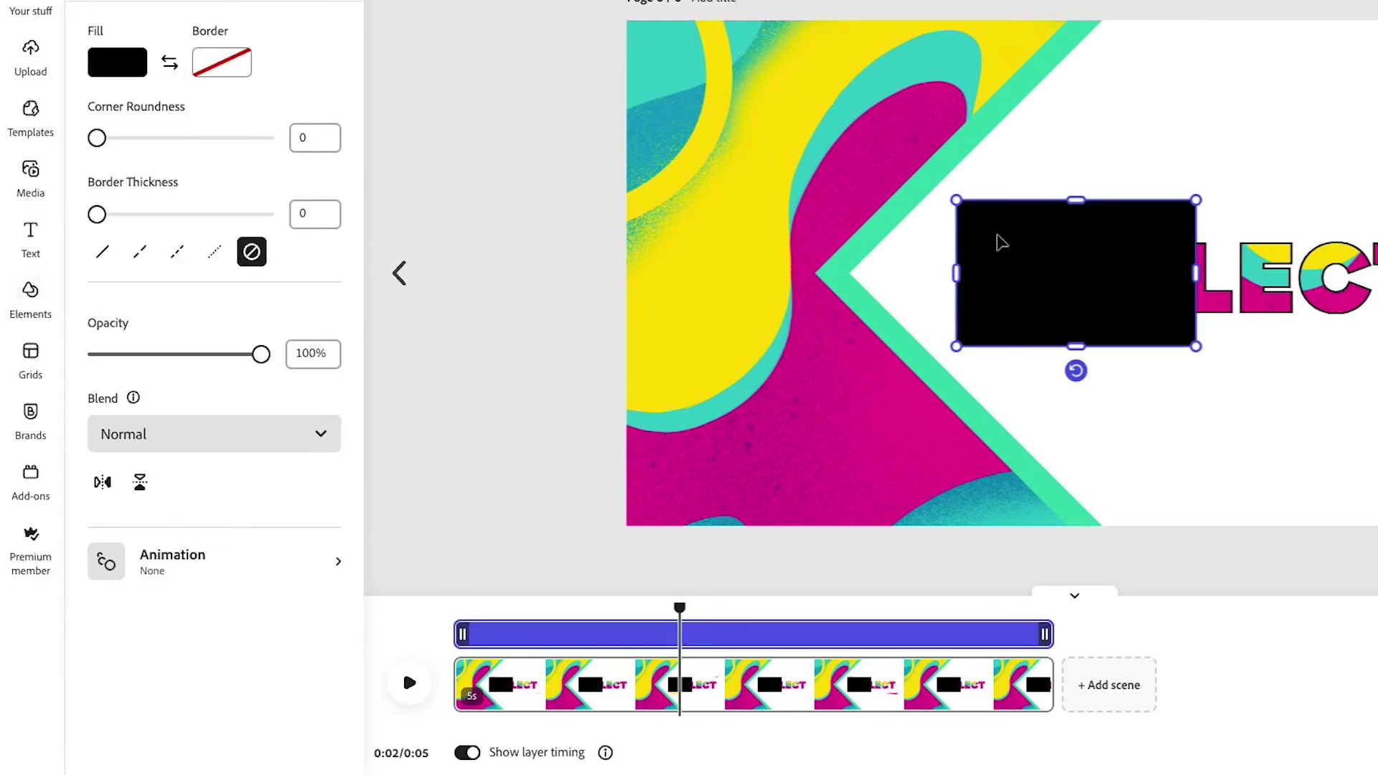
drag(999, 237, 1113, 160)
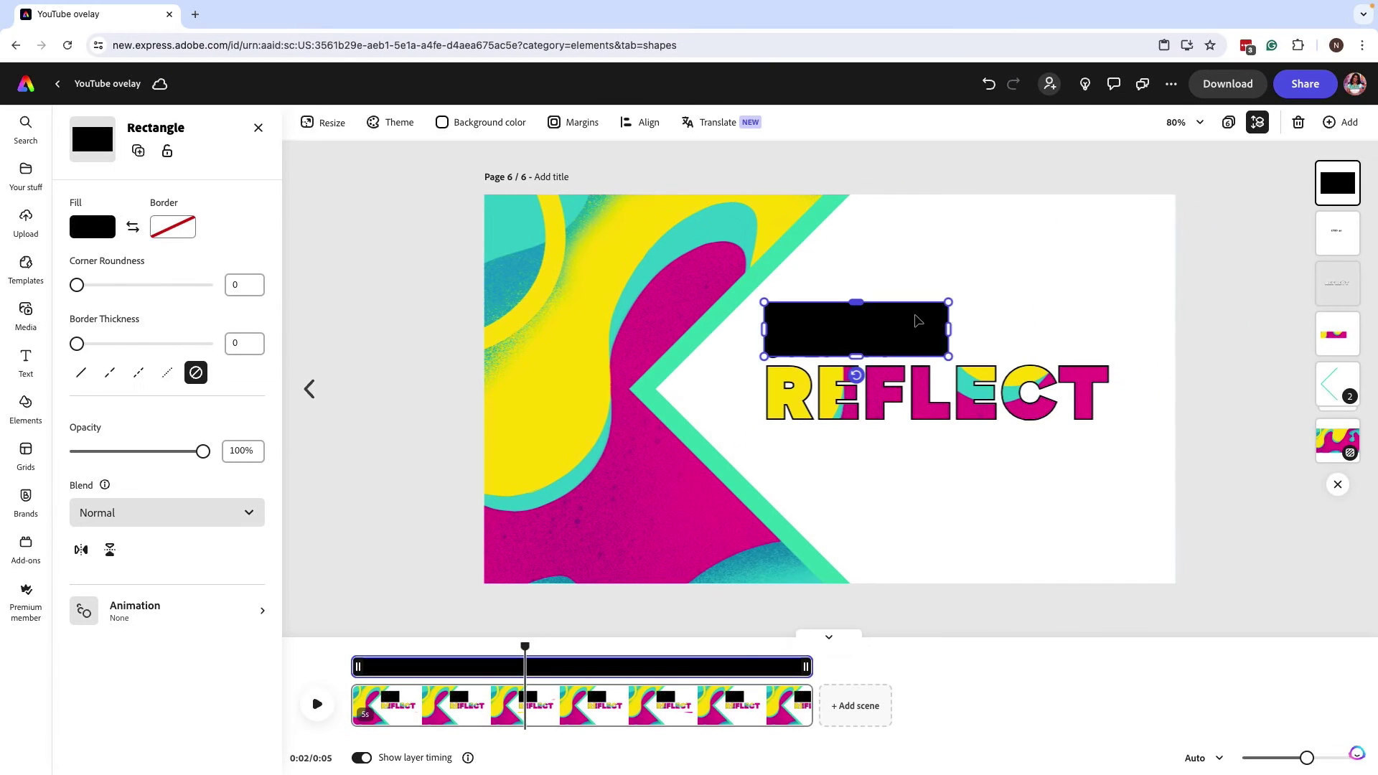
drag(948, 329, 1135, 329)
drag(767, 330, 754, 329)
Fill the rectangle white, layer it beneath the title, and place it just below REFLECT.
click(93, 232)
click(176, 161)
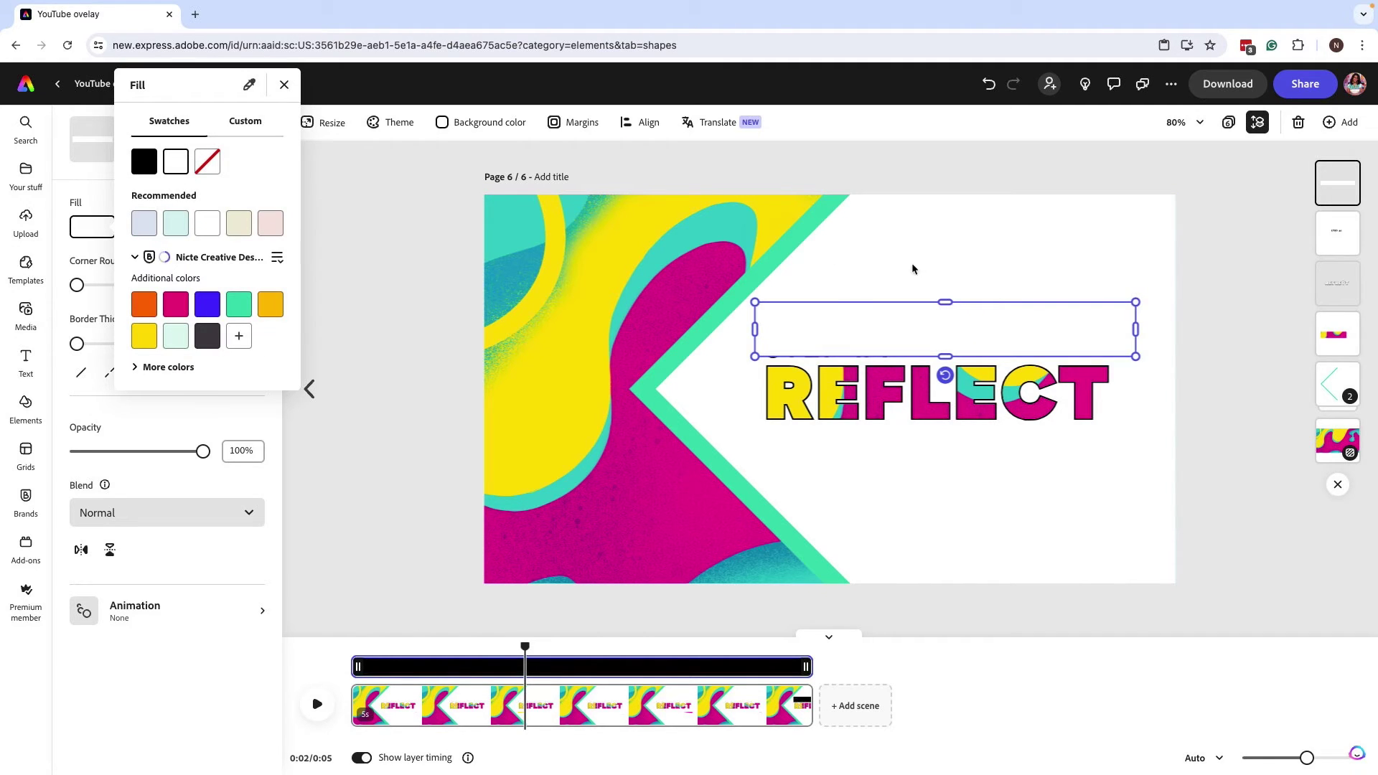
drag(1337, 183, 1347, 284)
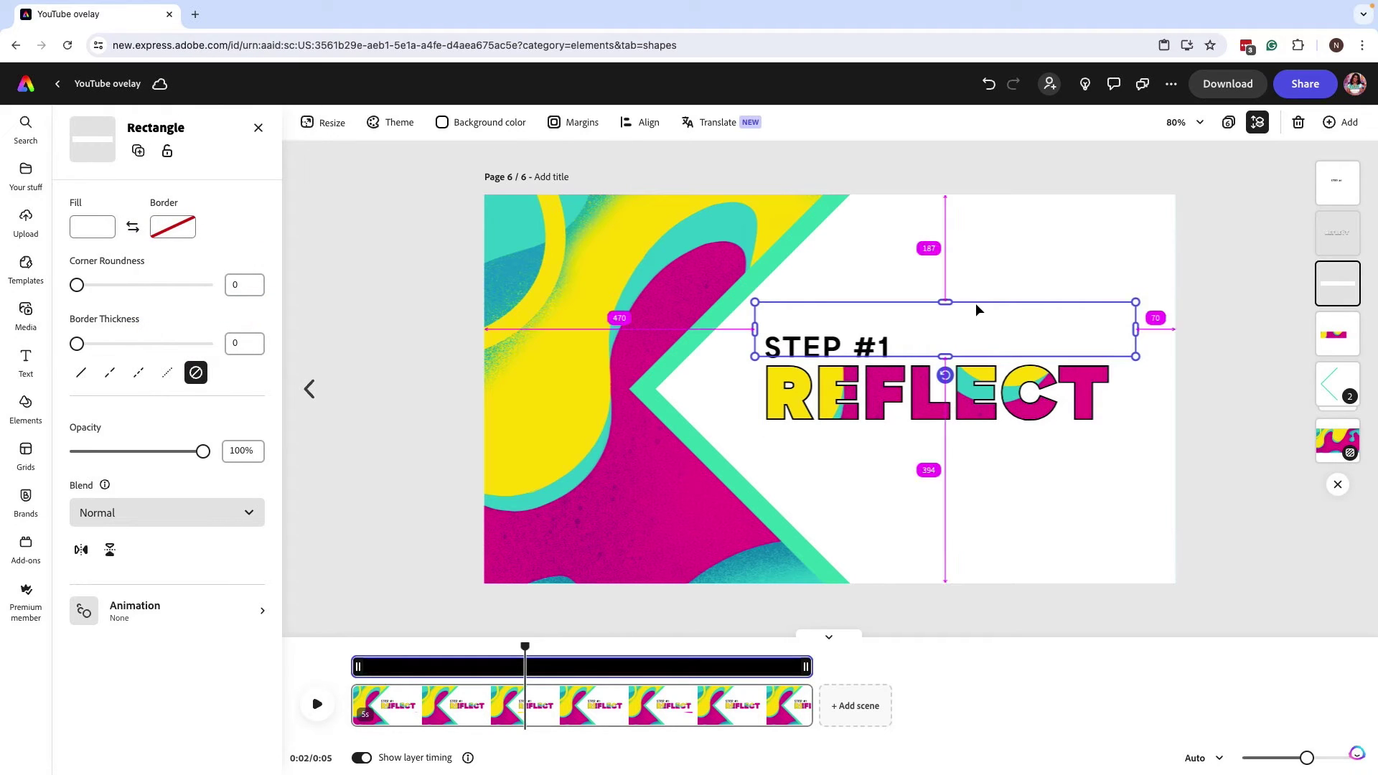
drag(978, 311, 978, 429)
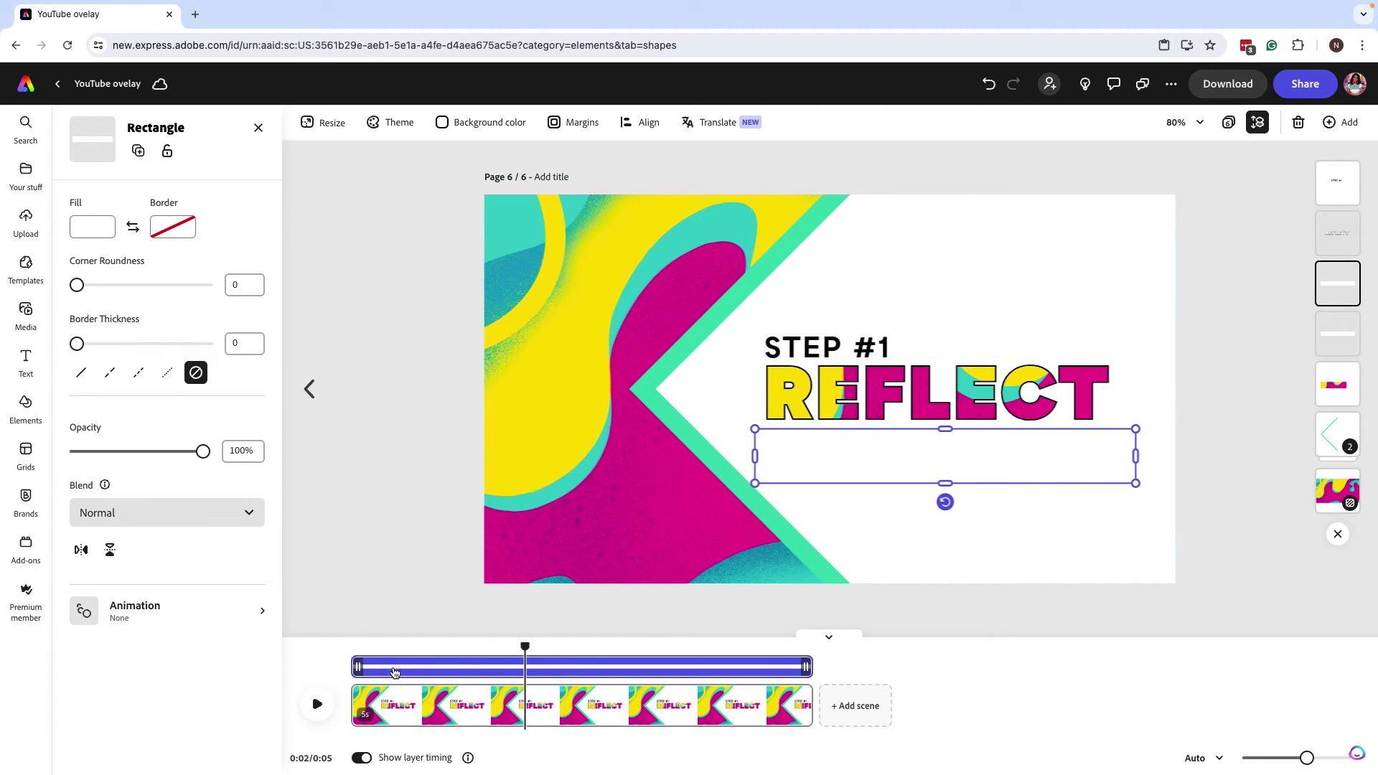
drag(528, 645, 351, 665)
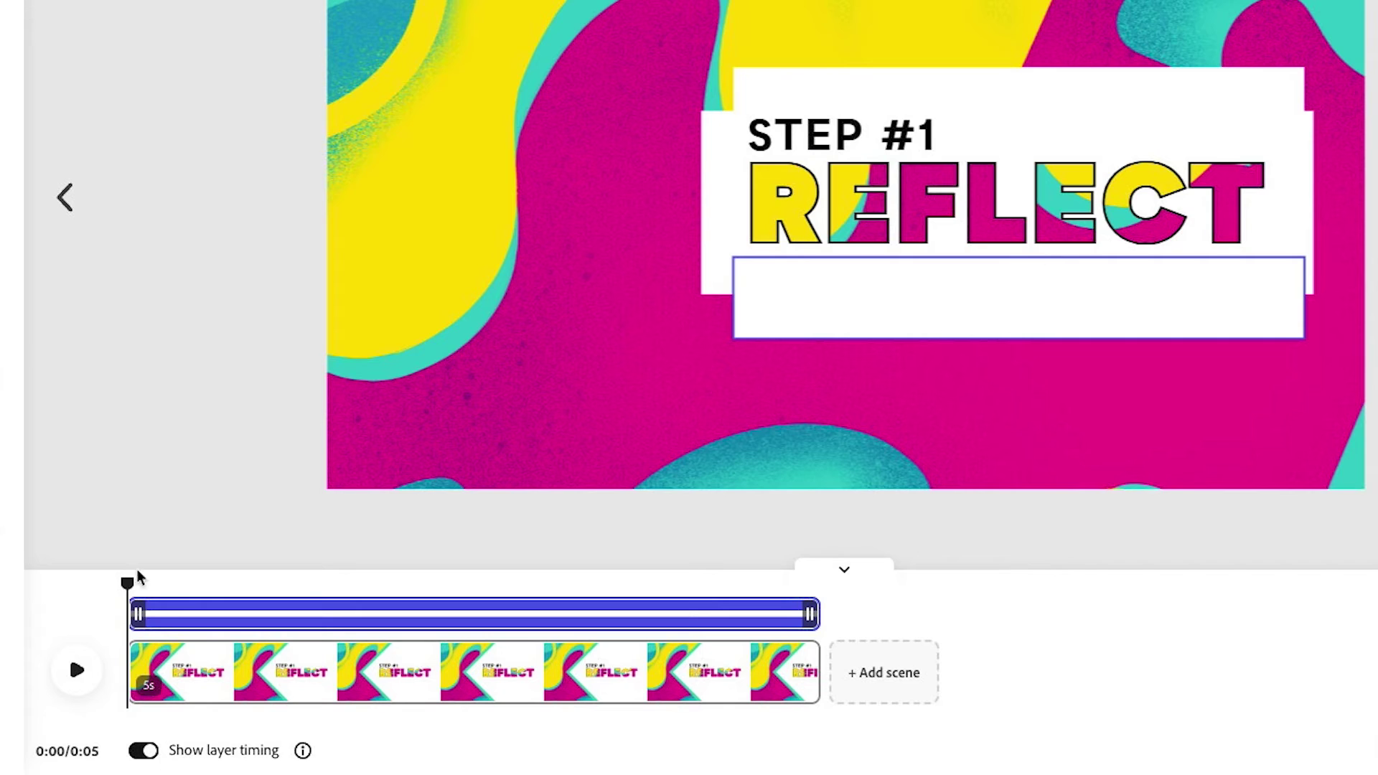
Trim the white rectangle's start later so it lasts 4.6 seconds.
drag(127, 583, 188, 585)
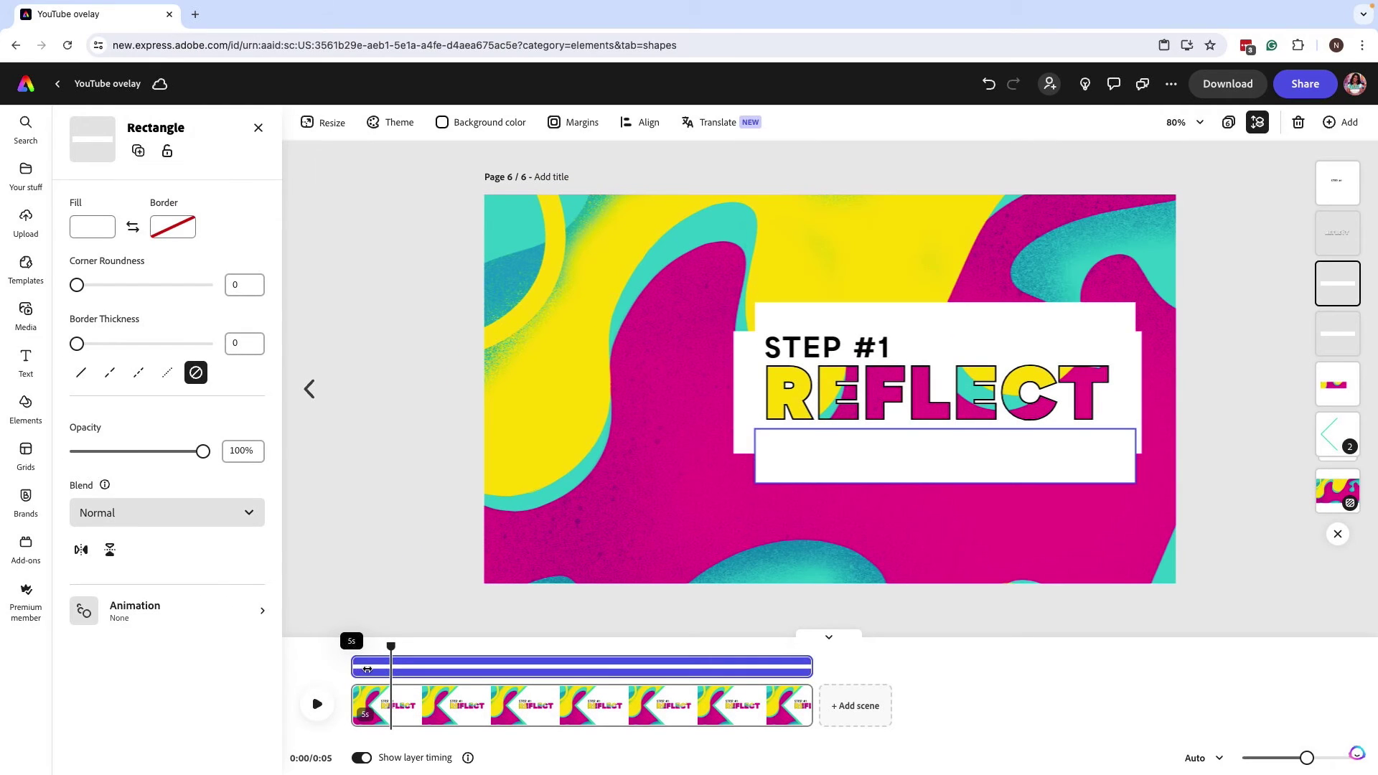
drag(367, 668, 390, 669)
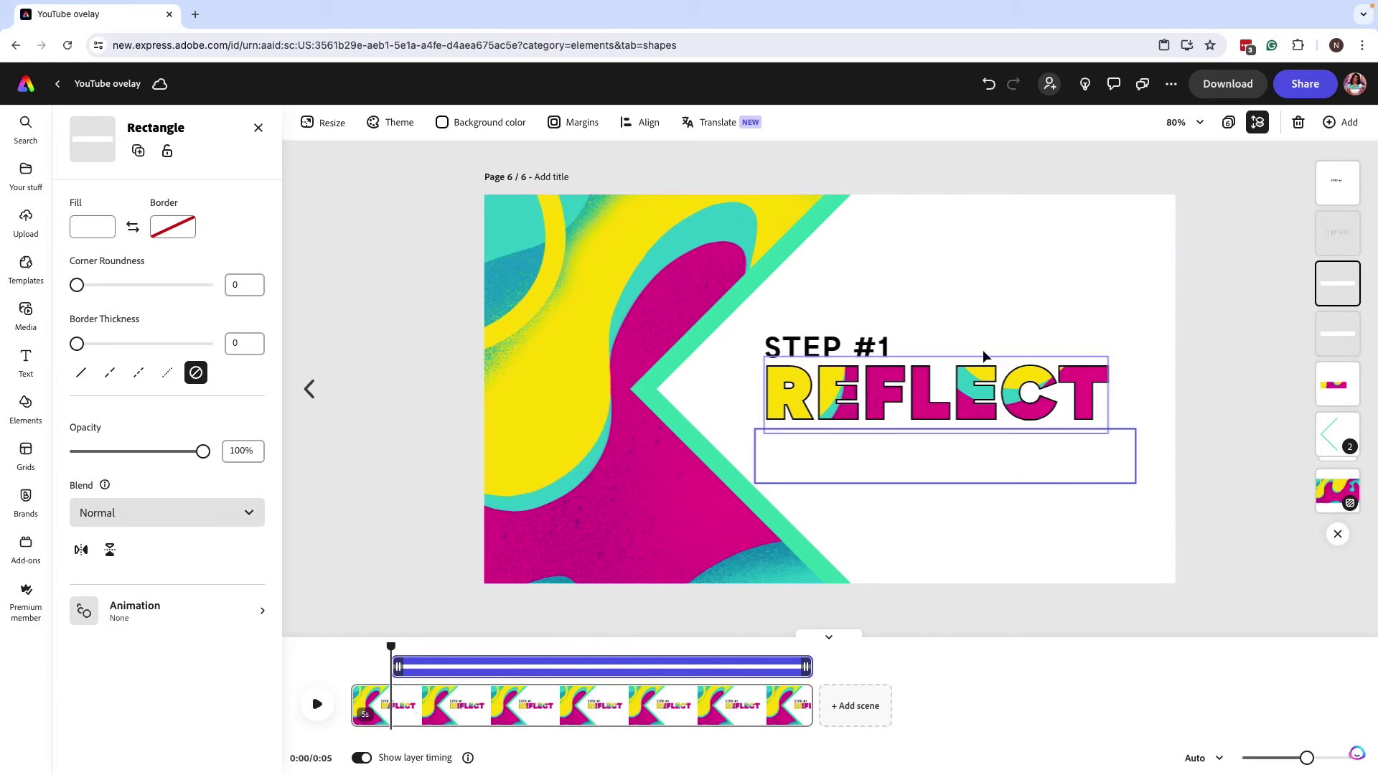
click(1334, 332)
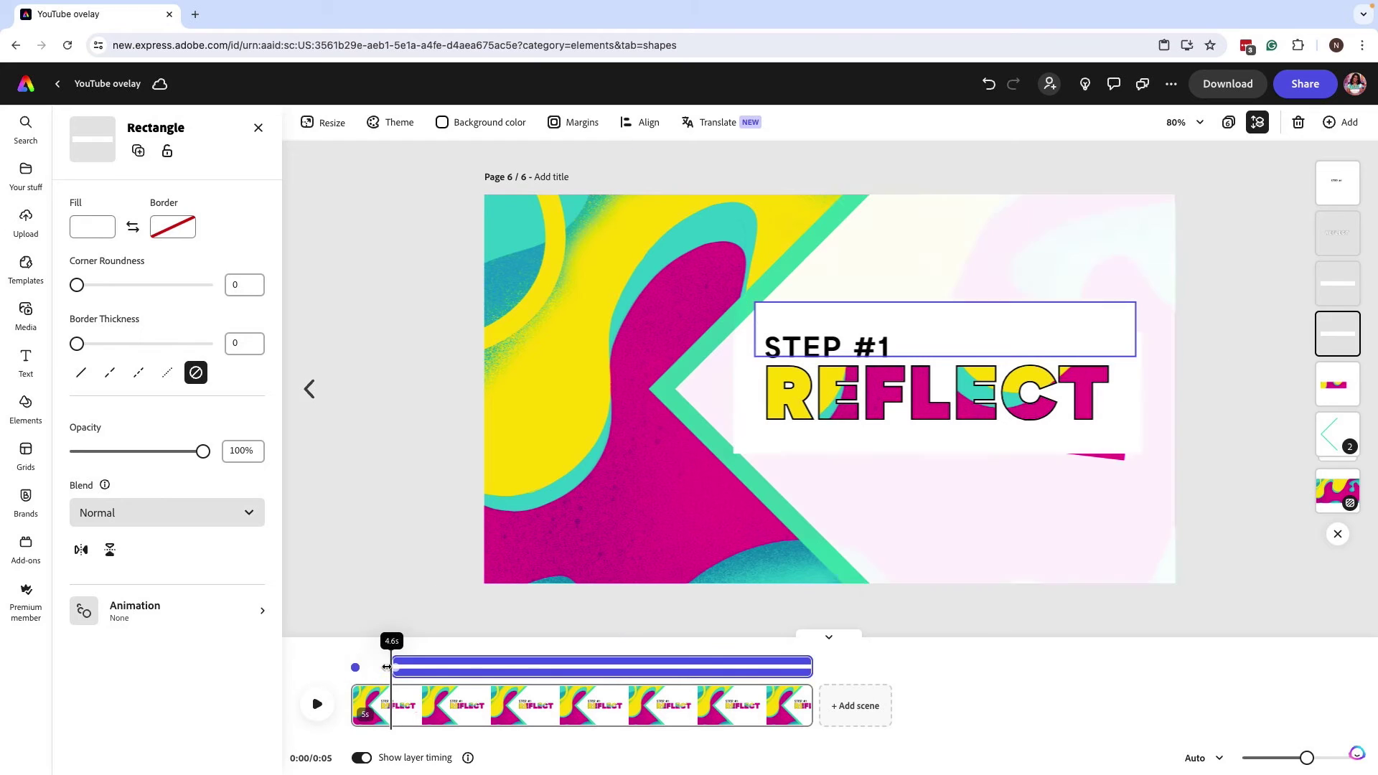
Trim STEP #1 and the patterned REFLECT layer to start later, then play back the timing.
click(1337, 183)
drag(358, 666, 395, 659)
click(1338, 232)
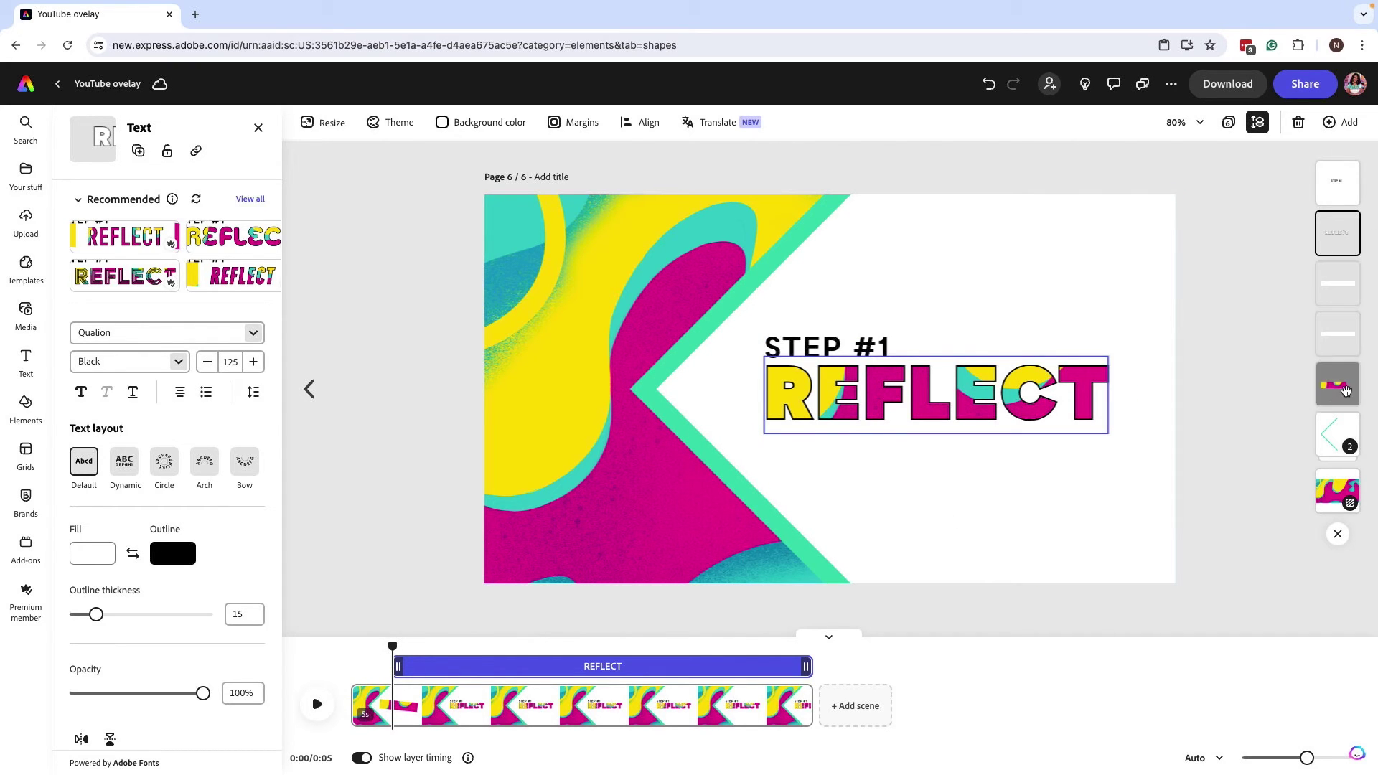
click(1337, 384)
drag(359, 666, 399, 666)
click(316, 709)
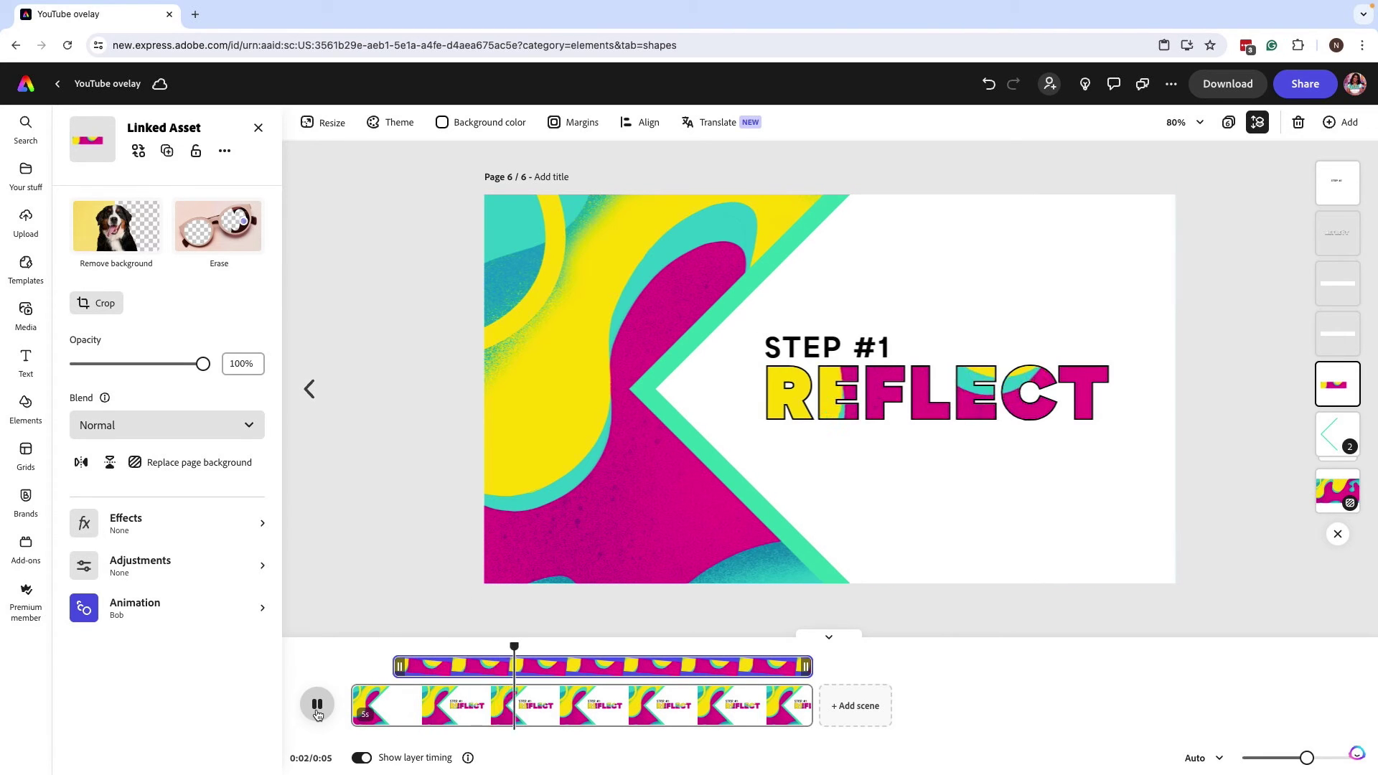
click(316, 705)
Give STEP #1 a leftward Energetic Slide entrance and a Typewriter exit animation.
click(842, 347)
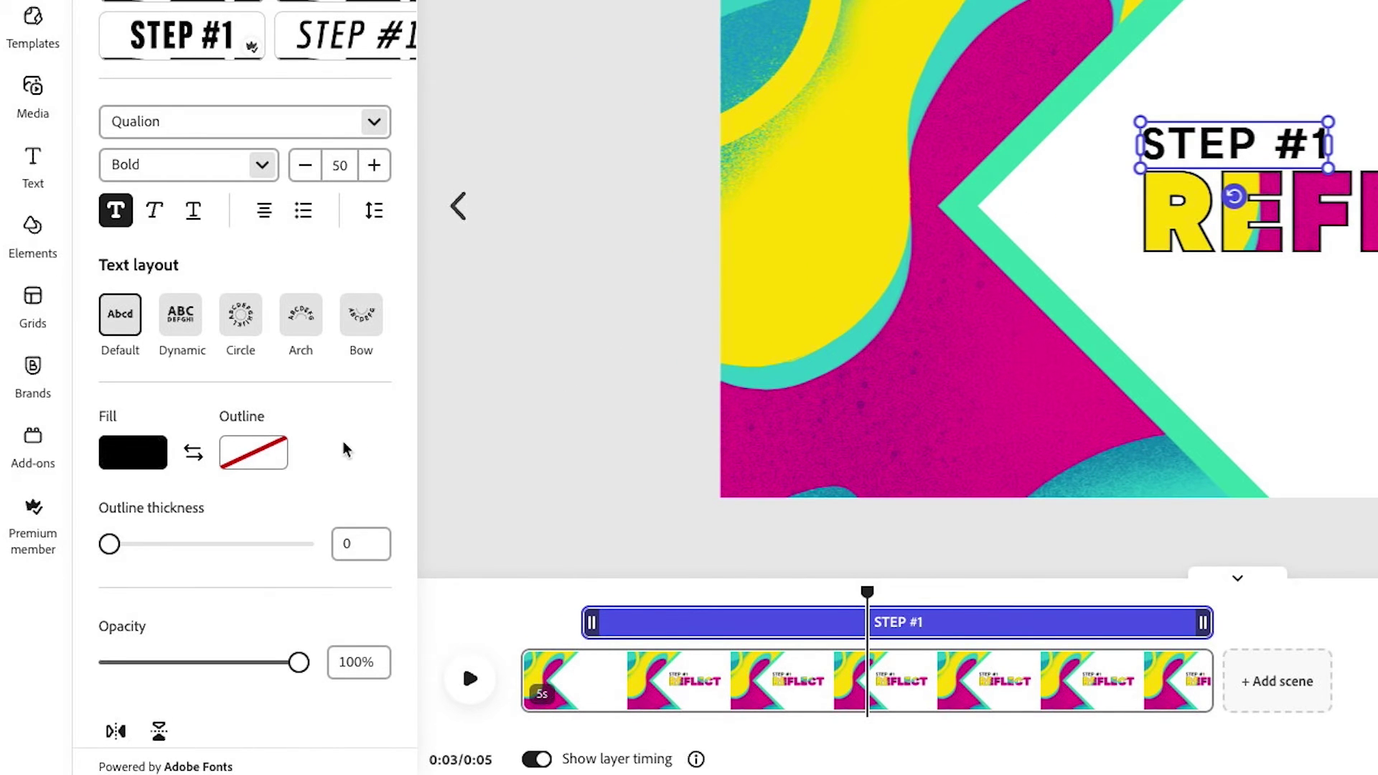
scroll(354, 443, down, 5)
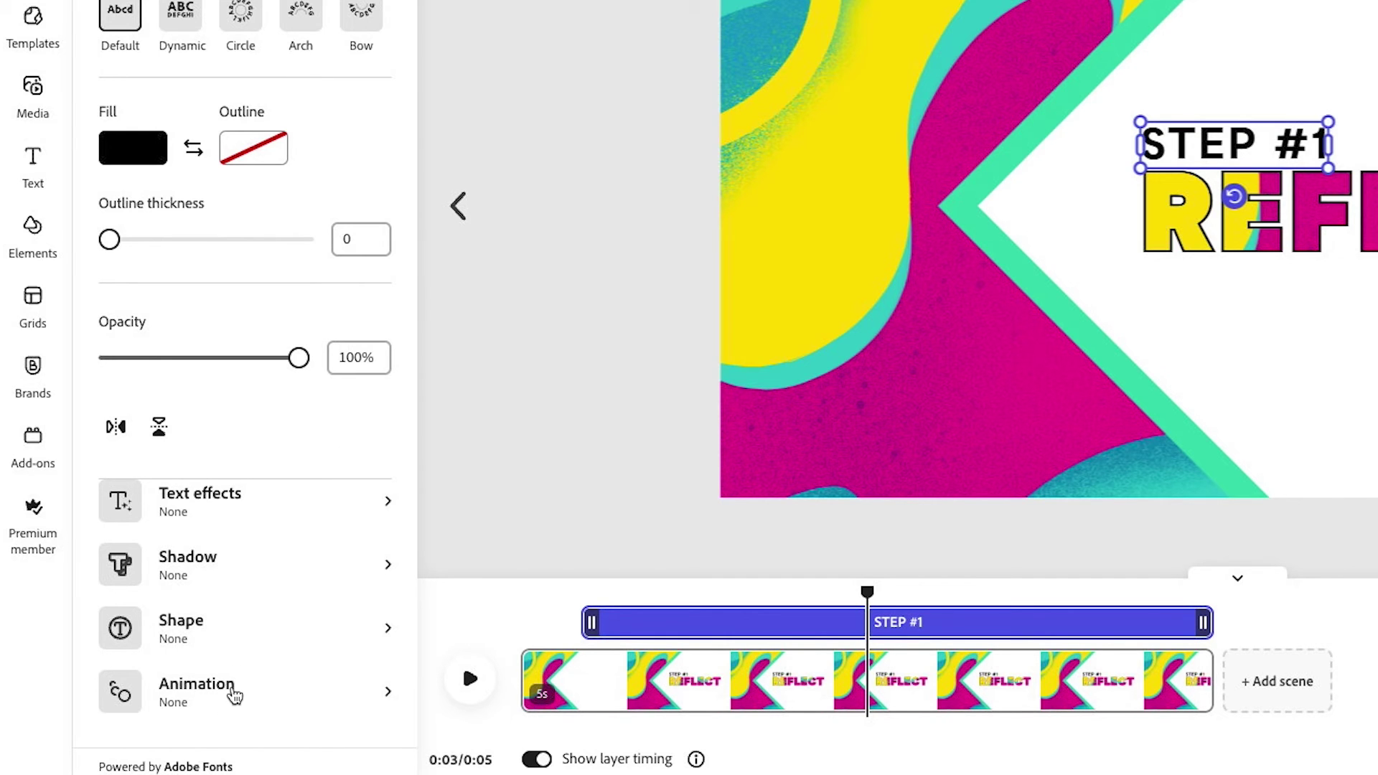
click(234, 695)
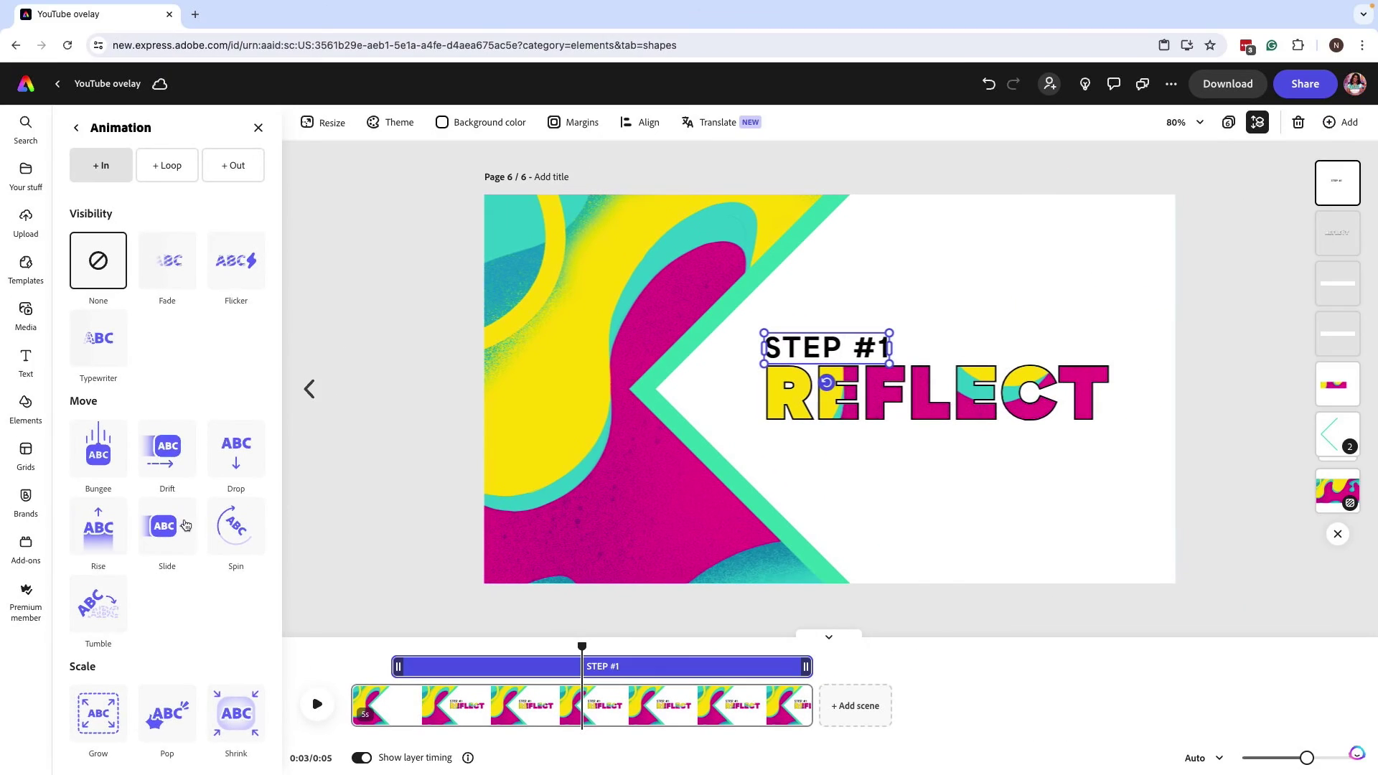
click(181, 526)
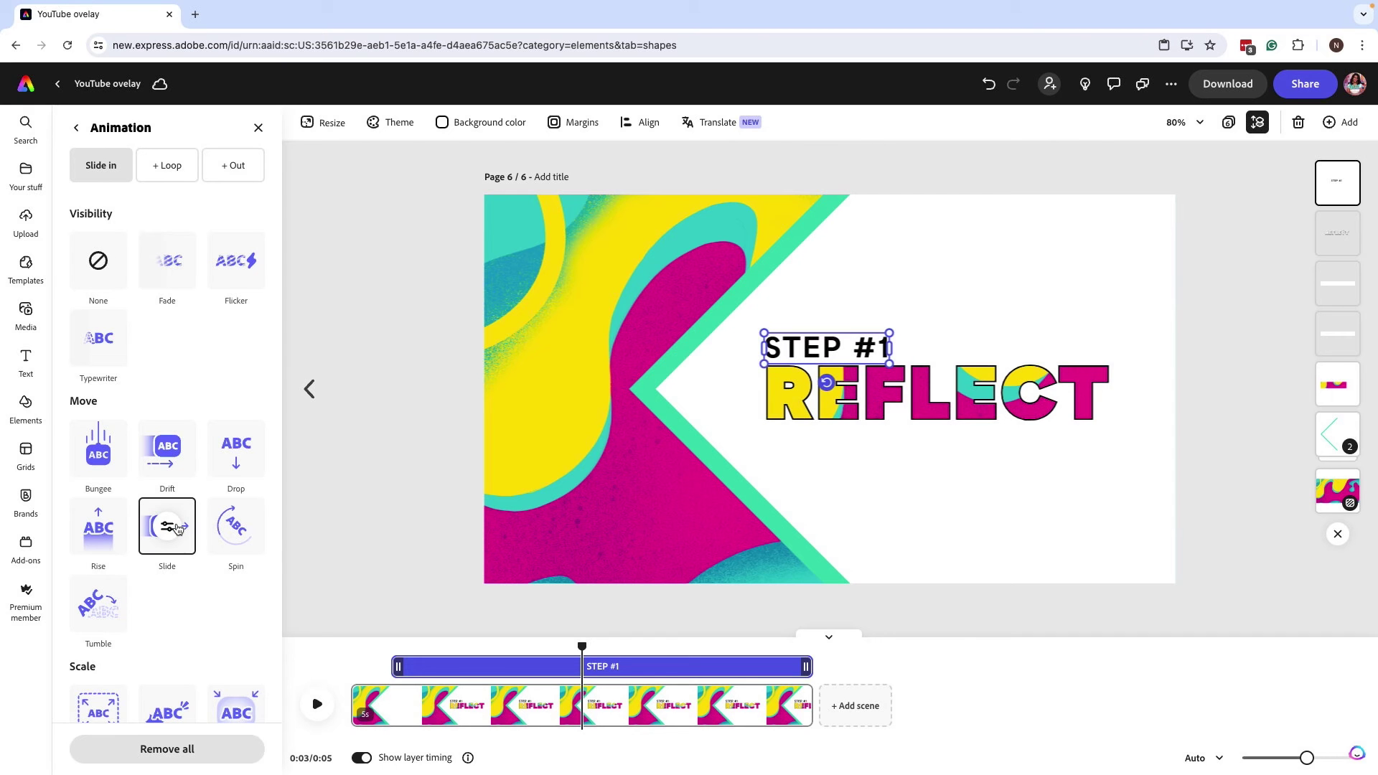
click(172, 530)
click(218, 727)
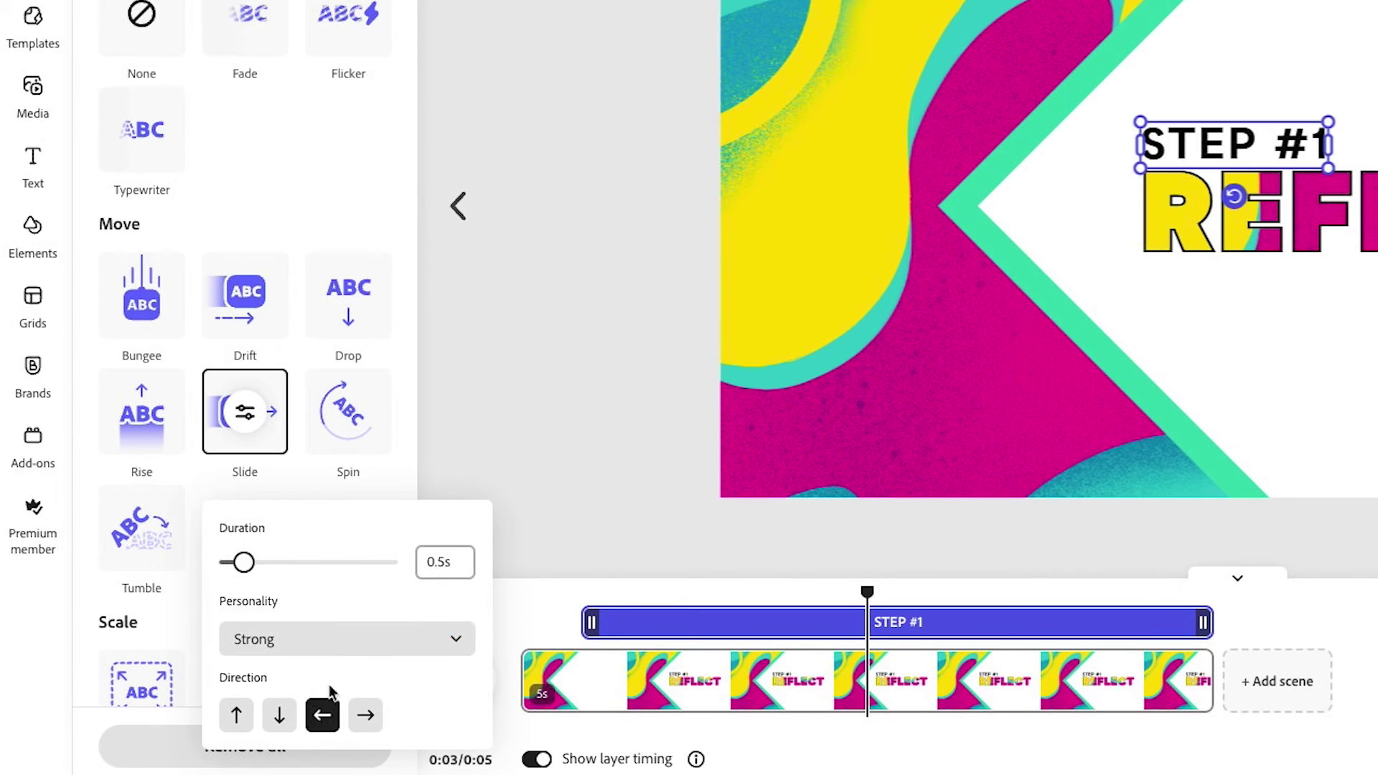
click(332, 638)
click(332, 565)
click(571, 307)
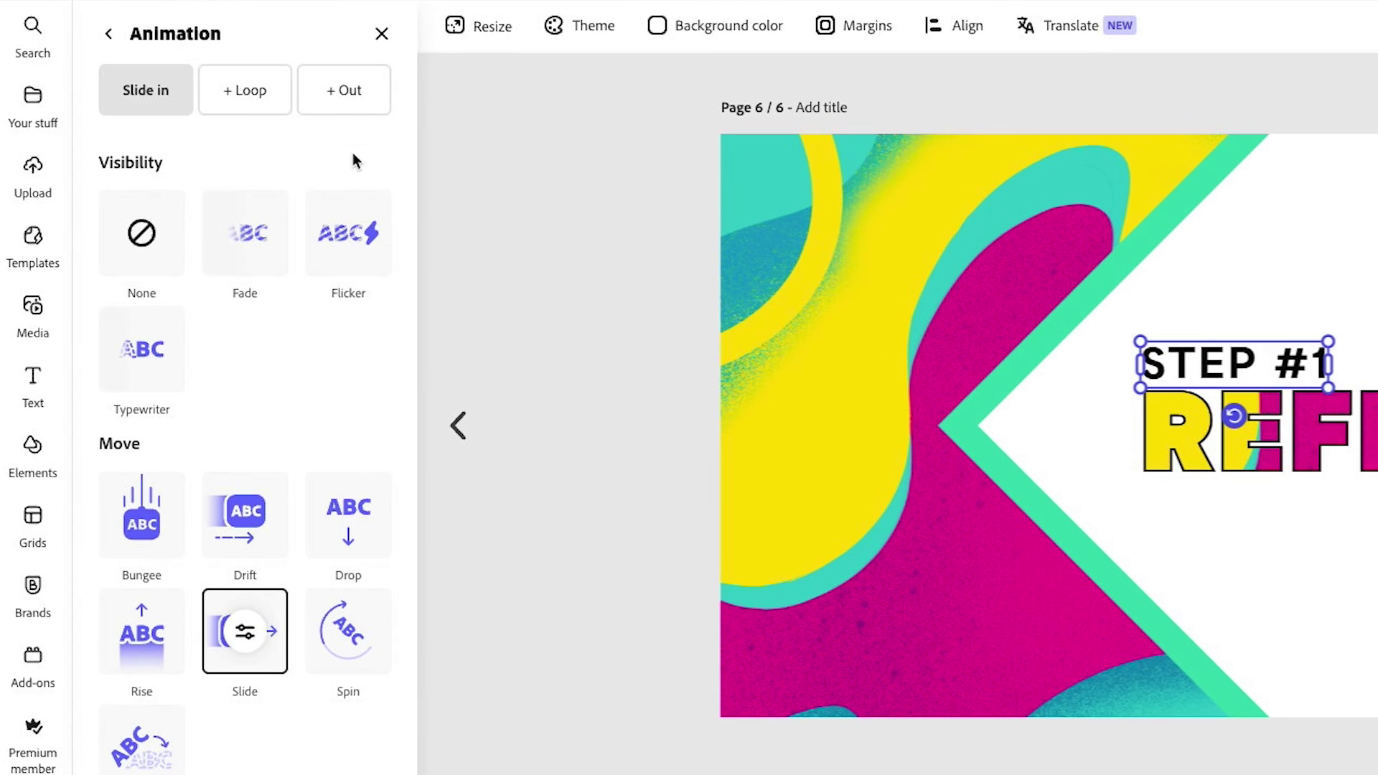
click(240, 171)
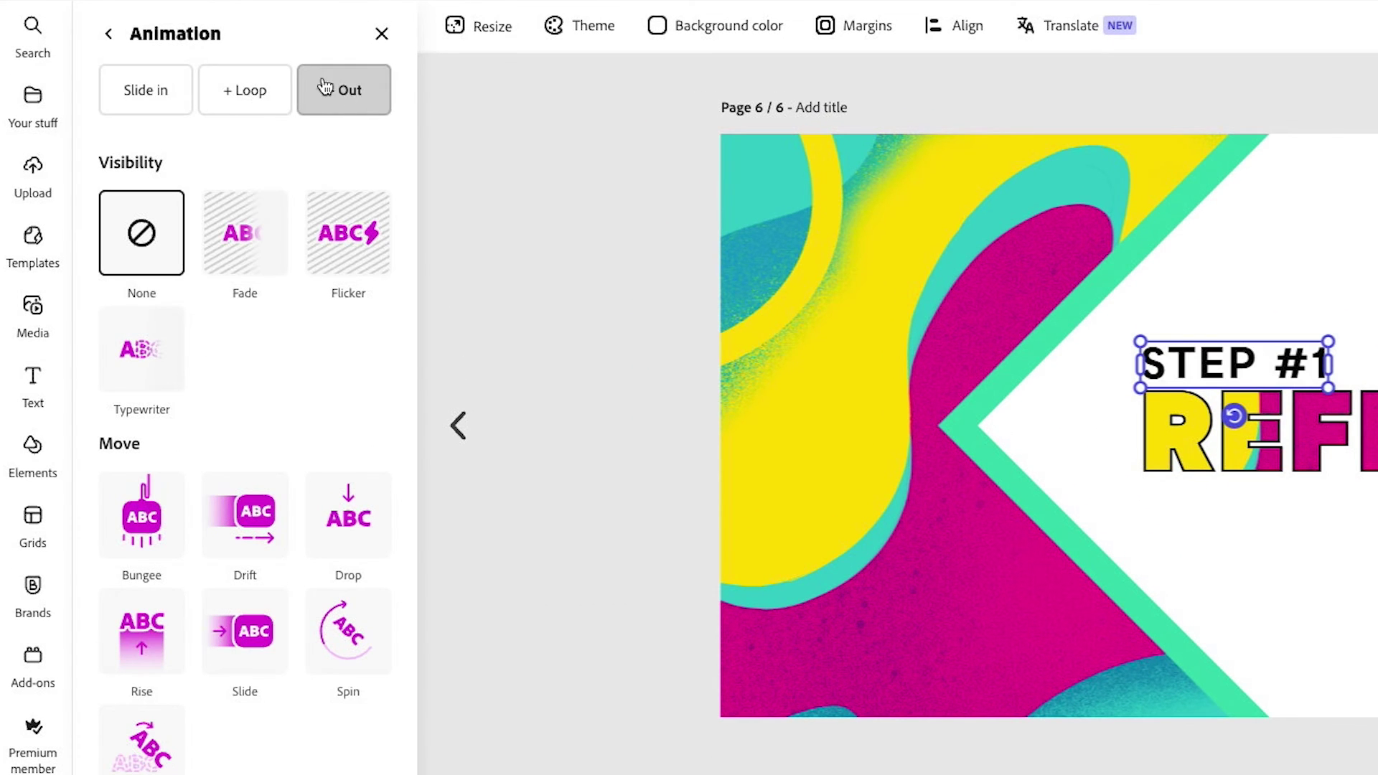
click(143, 350)
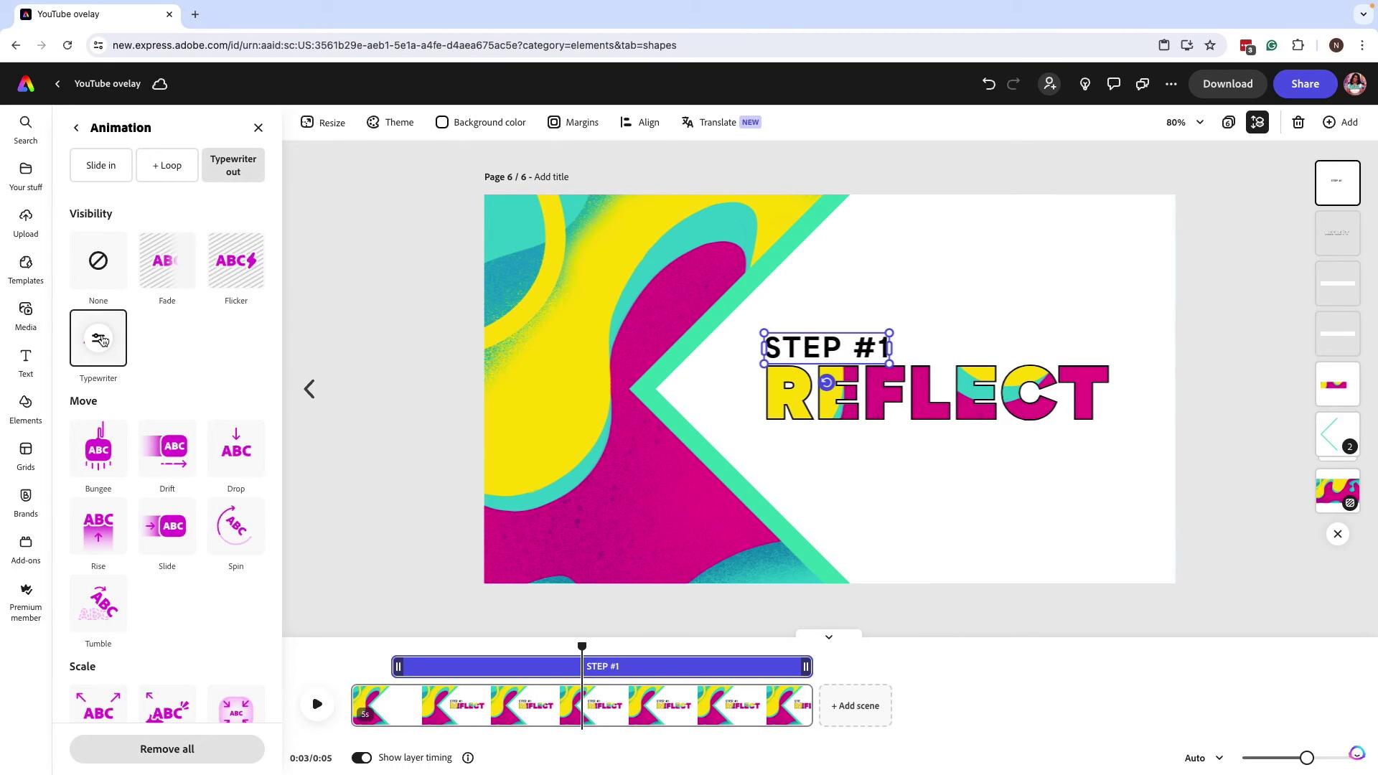
Give REFLECT a Typewriter entrance and a Slide exit, then scrub to preview the slide-out.
click(933, 395)
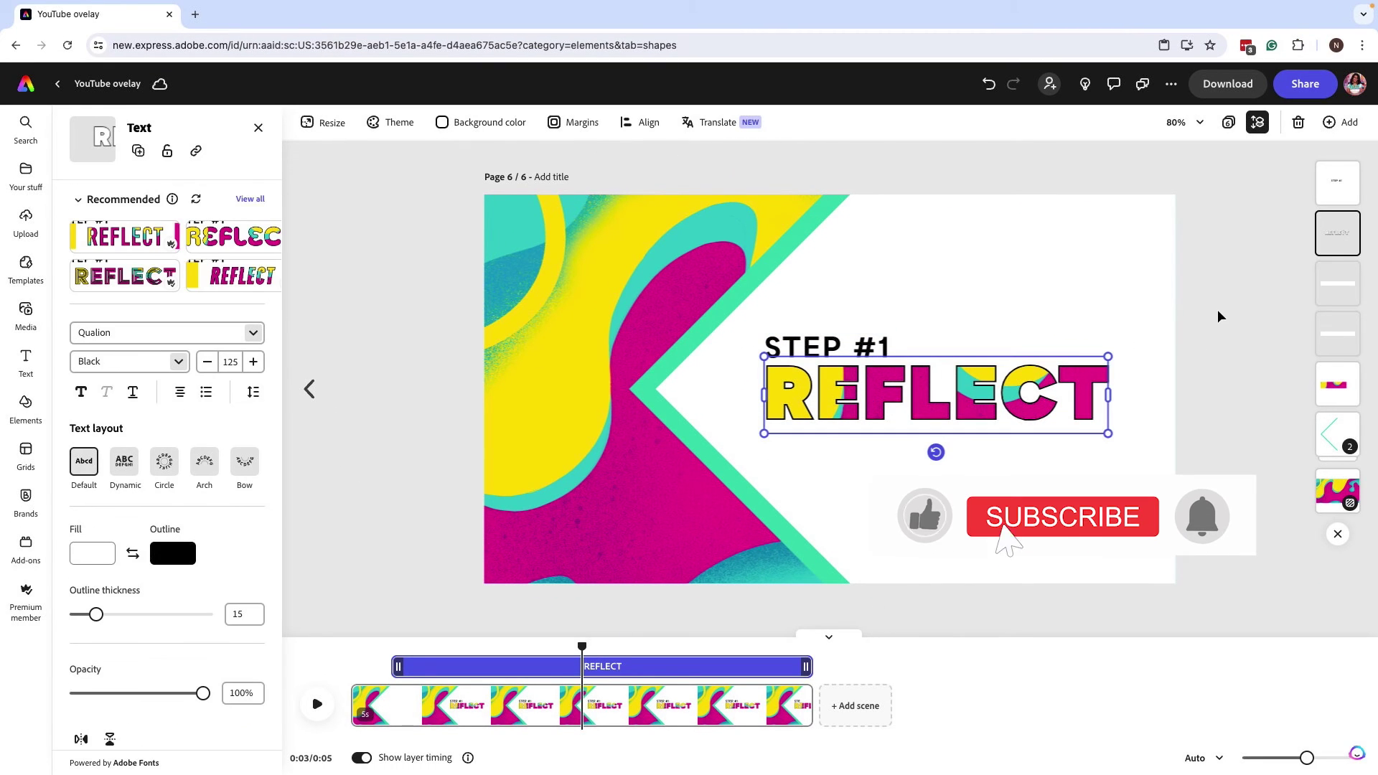
scroll(241, 596, down, 3)
click(151, 712)
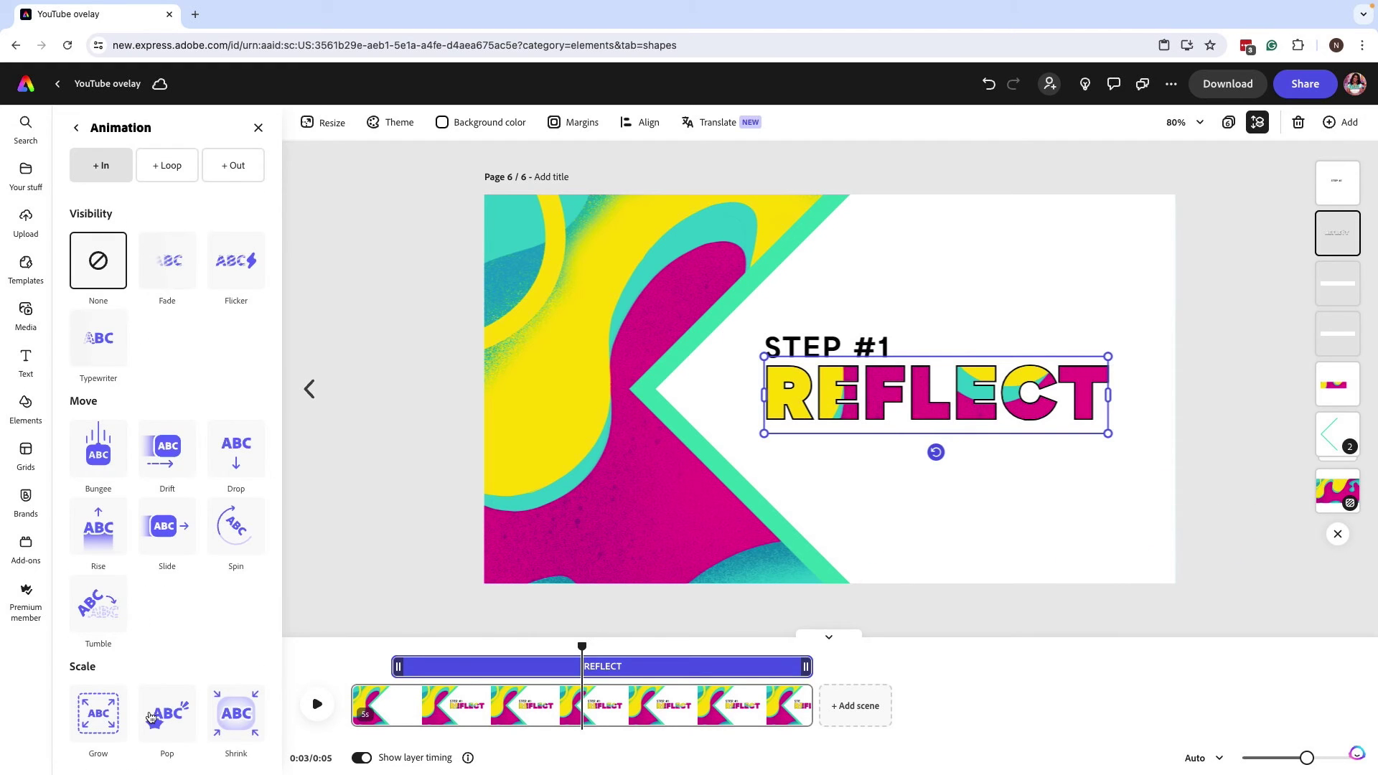
click(99, 342)
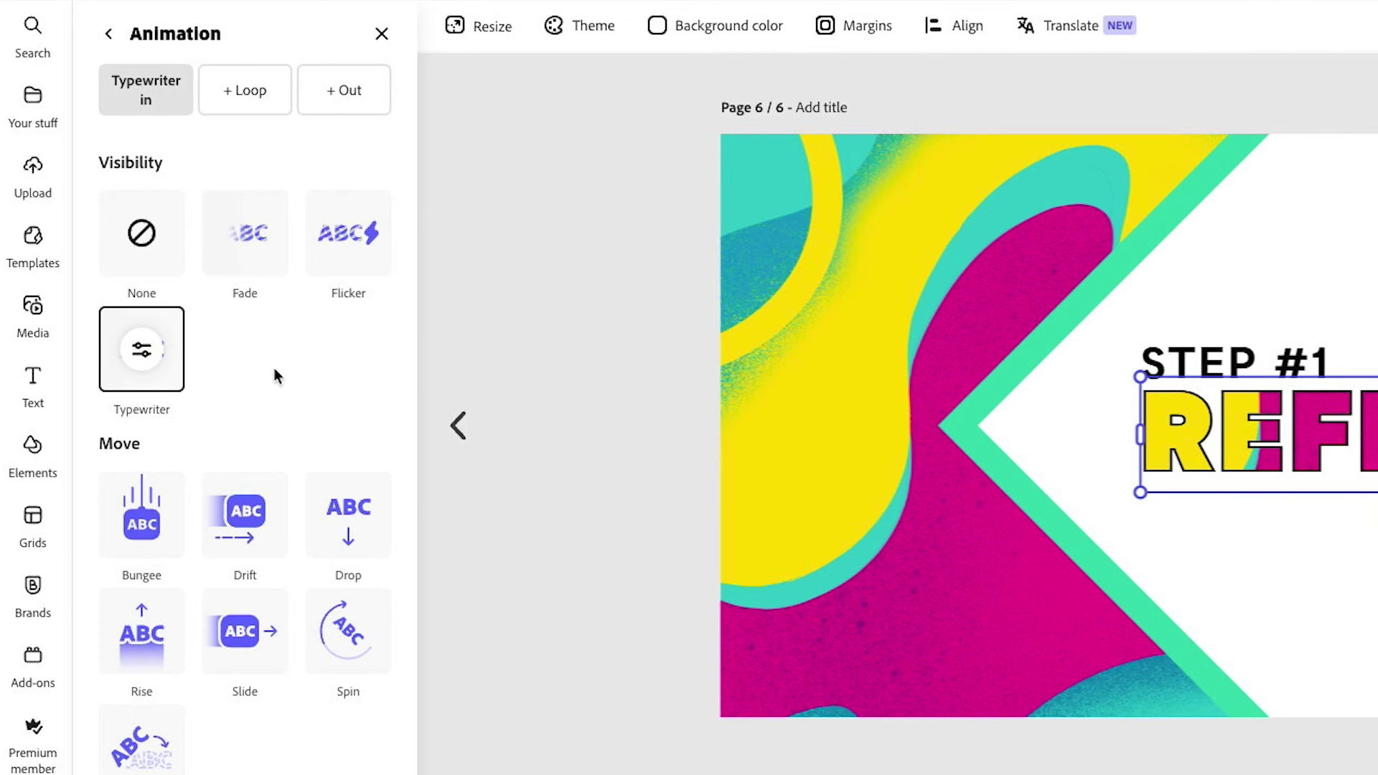
click(361, 102)
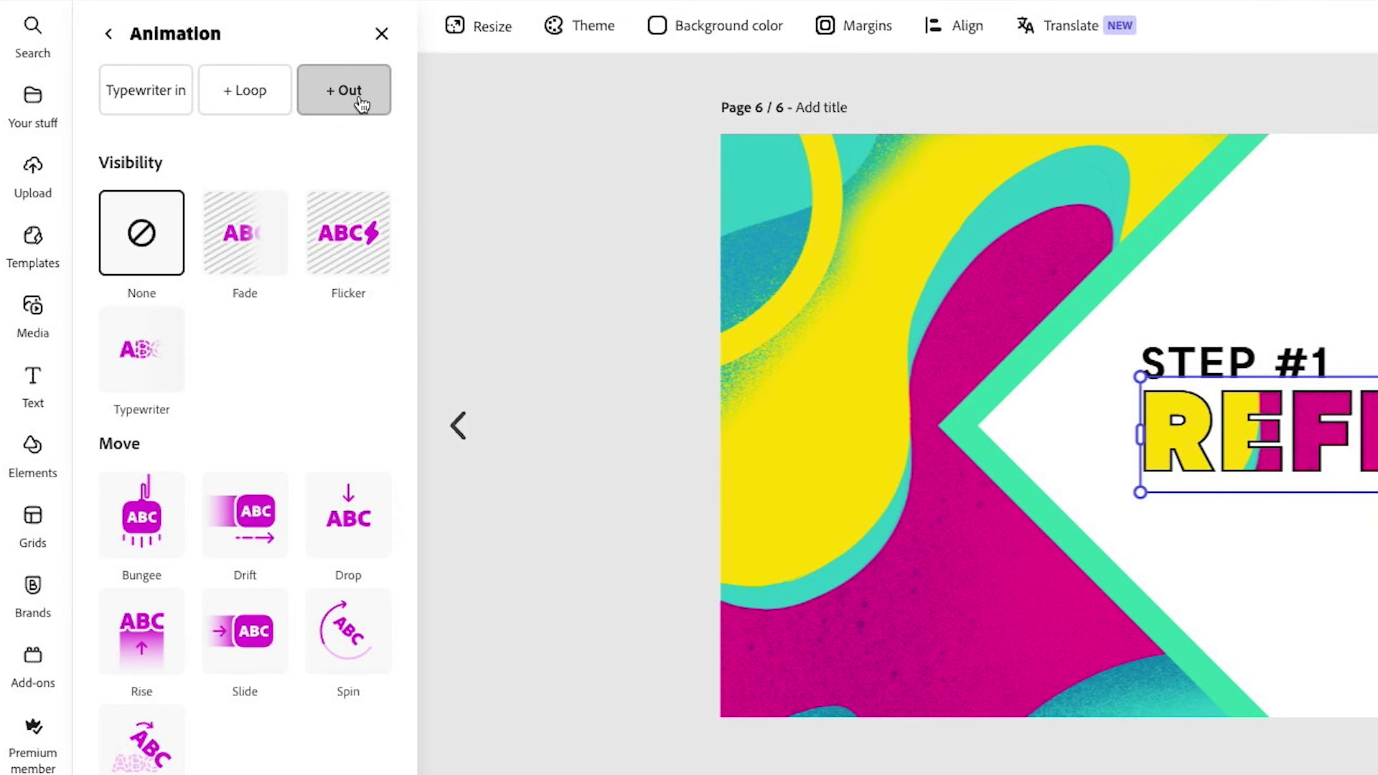
click(251, 653)
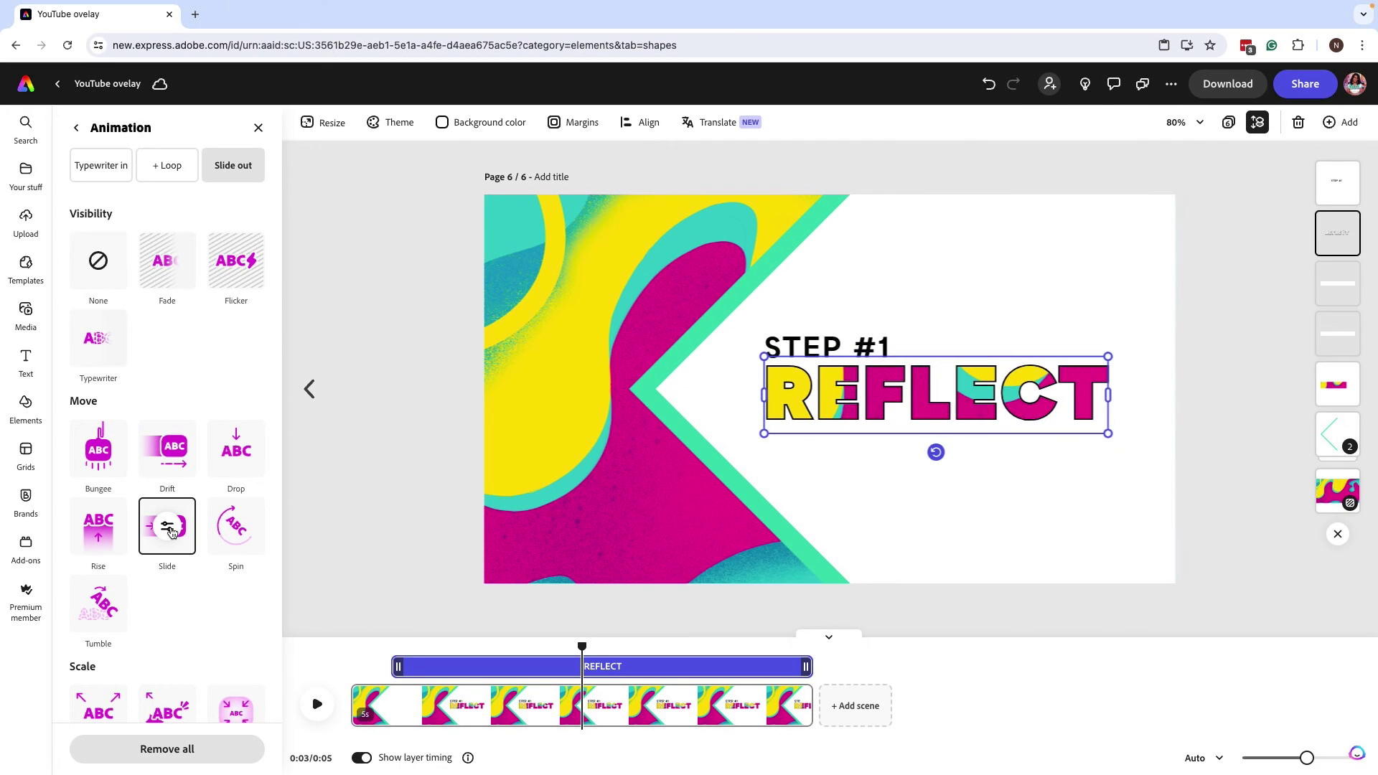
drag(582, 647, 642, 648)
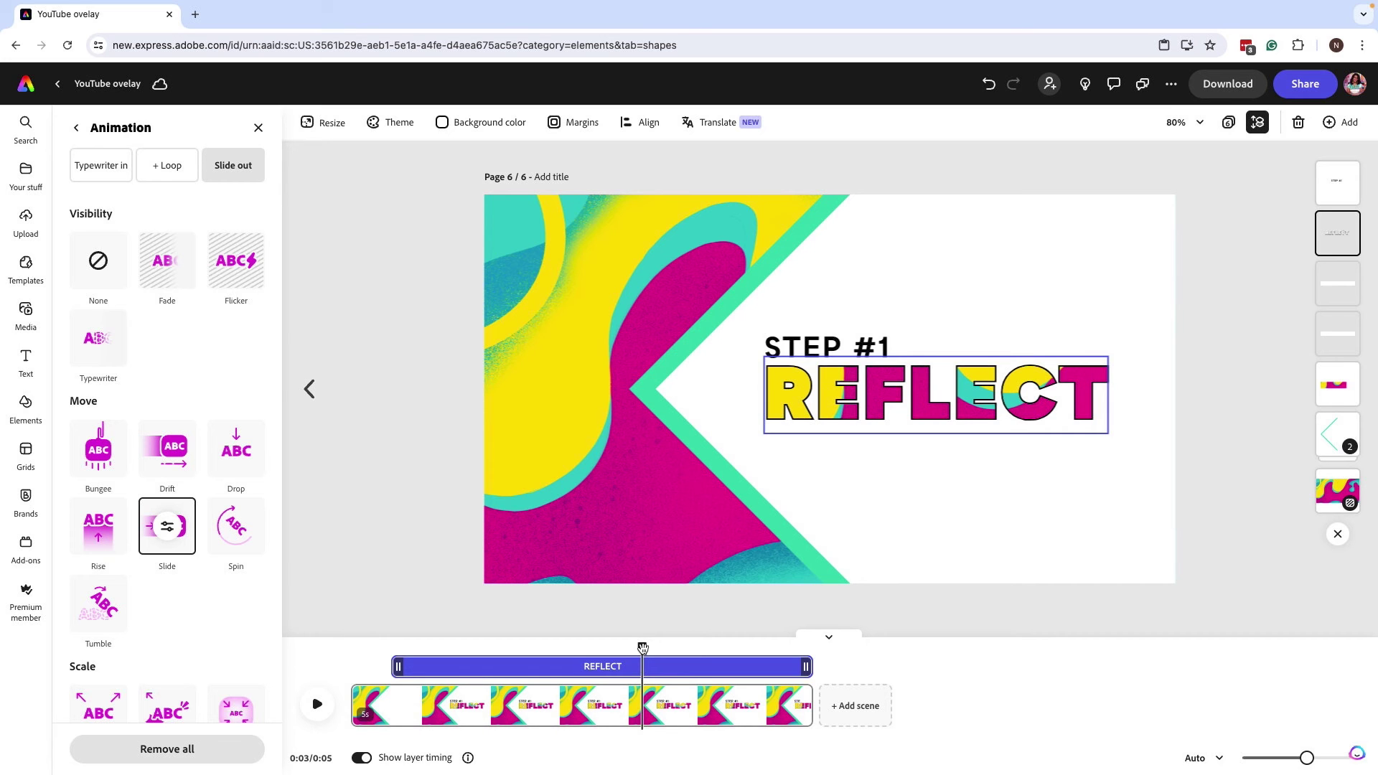
Trim the patterned REFLECT layer to end around 4.3 seconds, scrubbing to check its exit.
drag(642, 648, 802, 648)
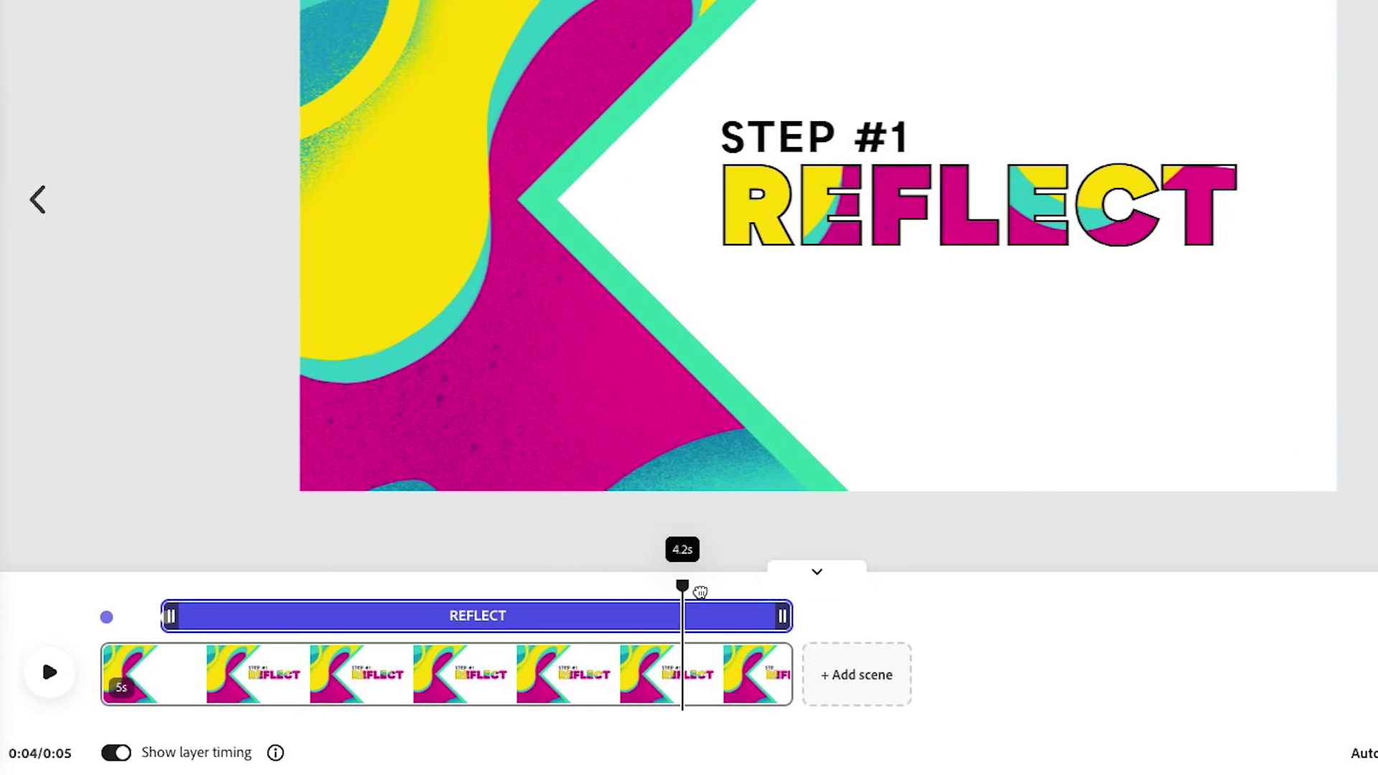
drag(777, 589, 782, 587)
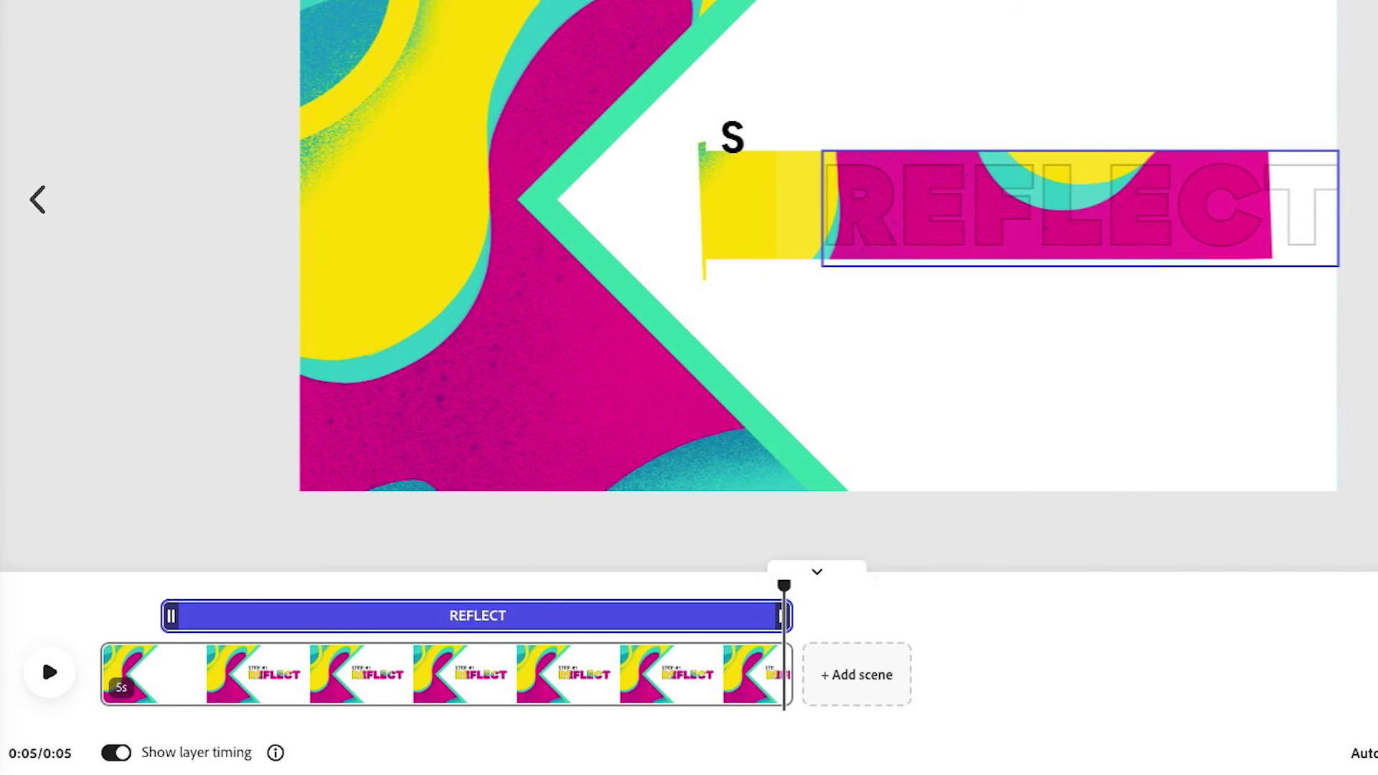
click(747, 216)
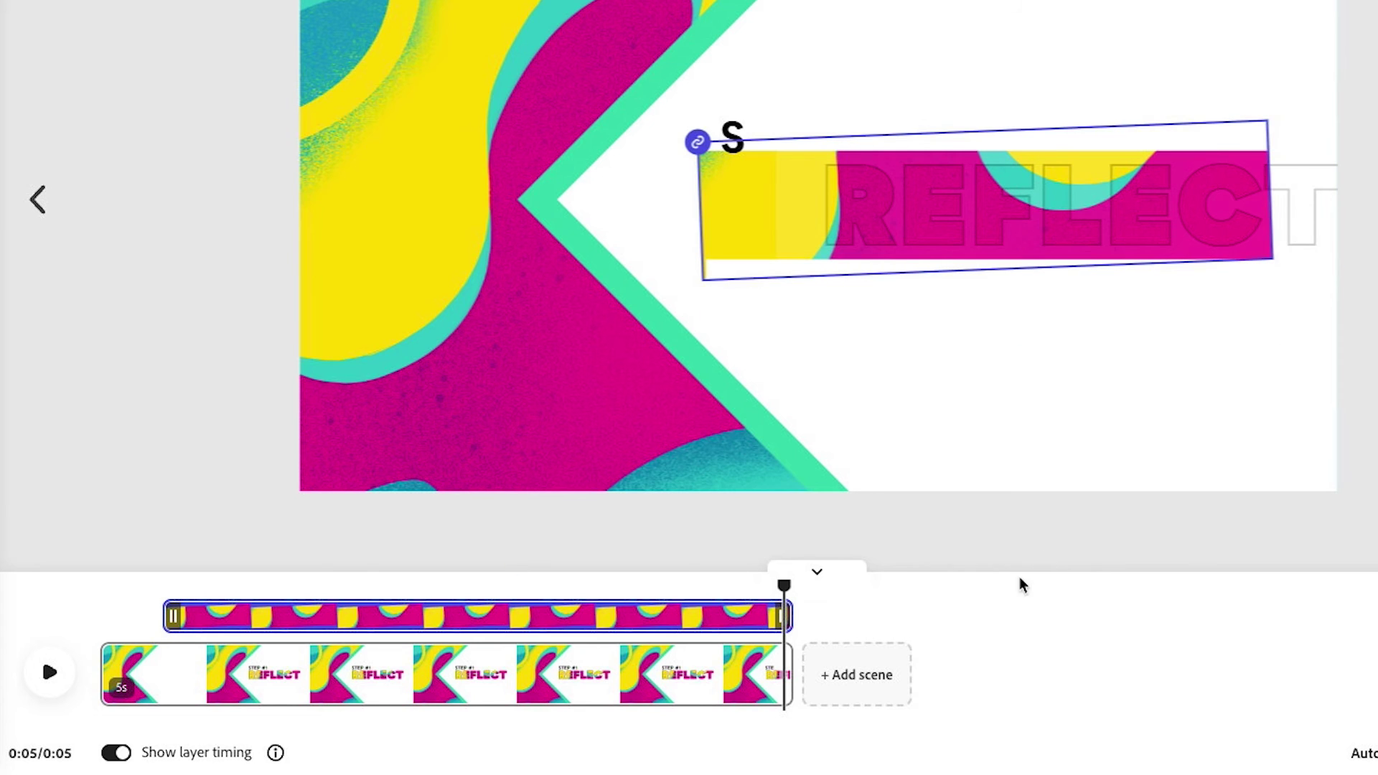
drag(782, 621, 748, 629)
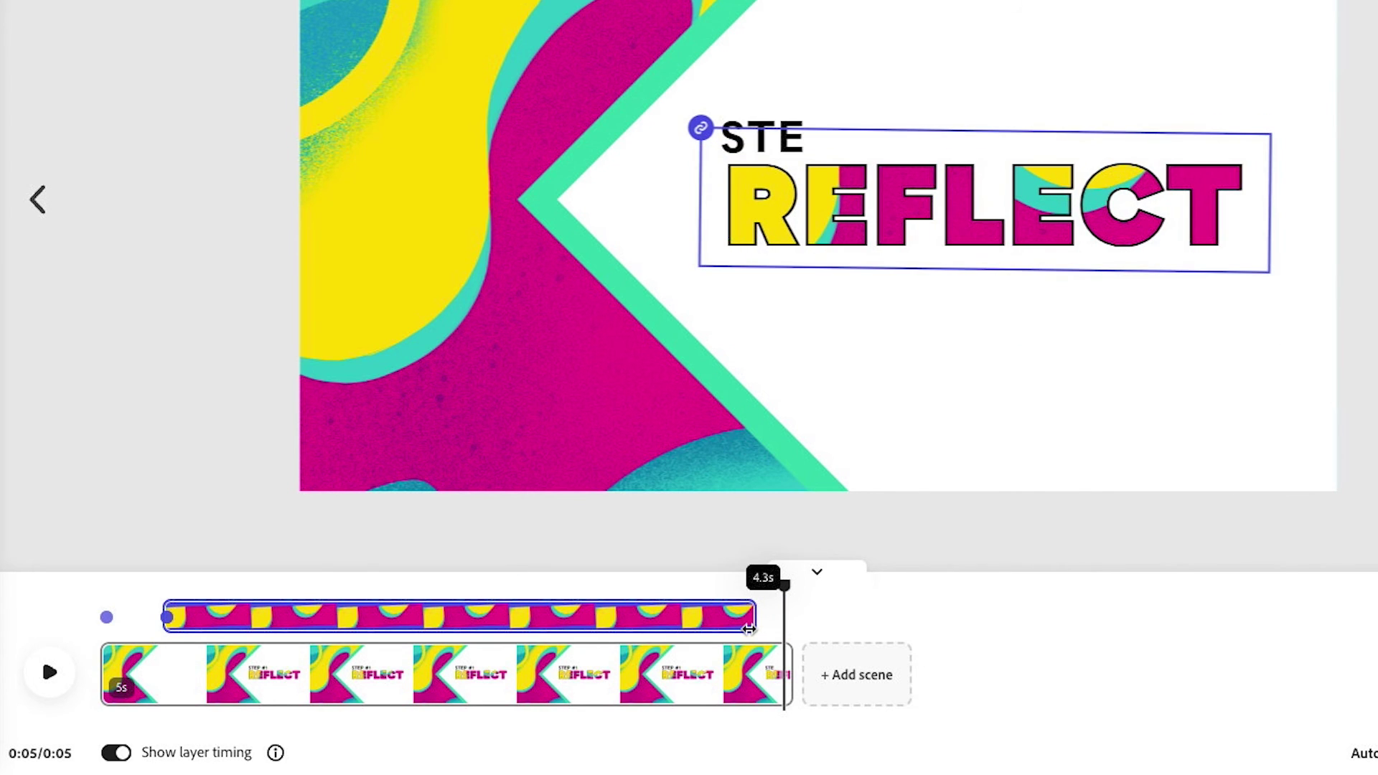
drag(784, 585, 725, 585)
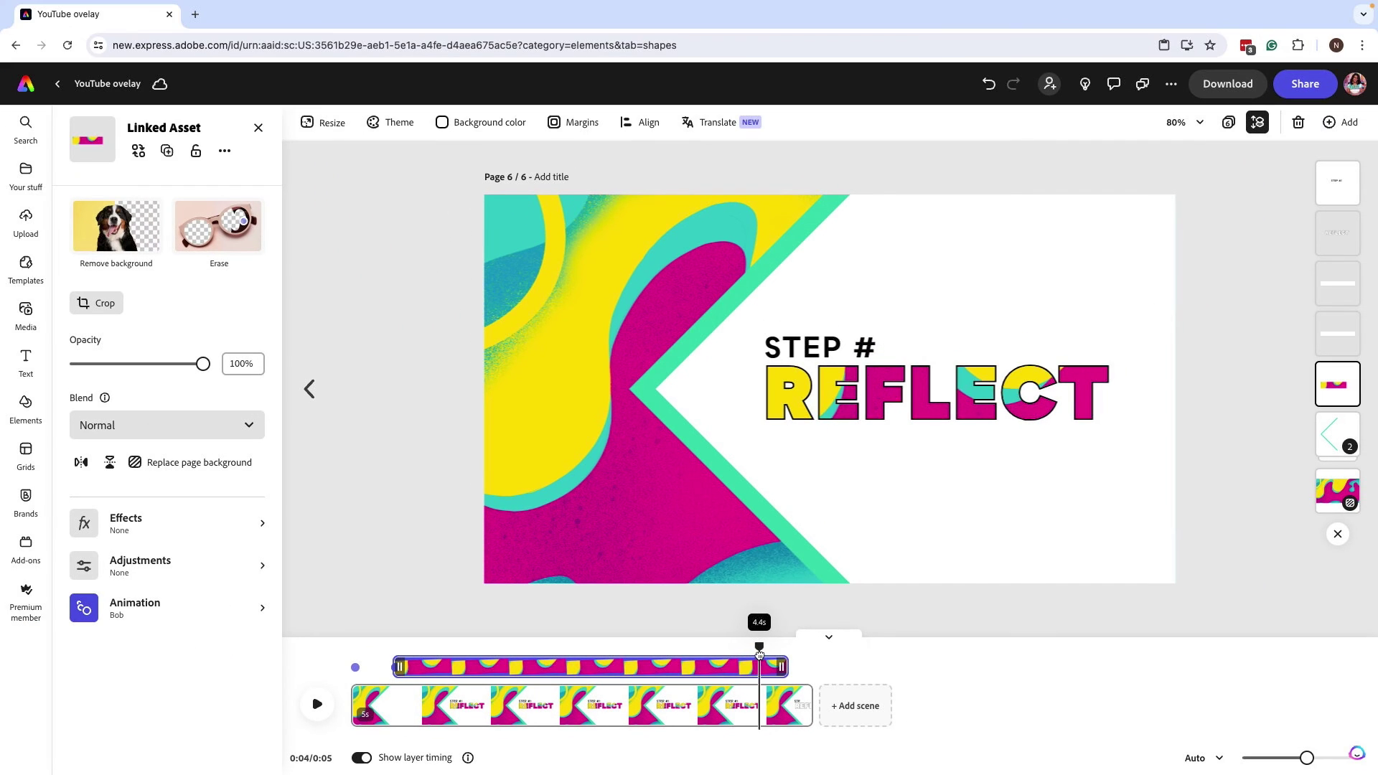
drag(763, 655, 822, 657)
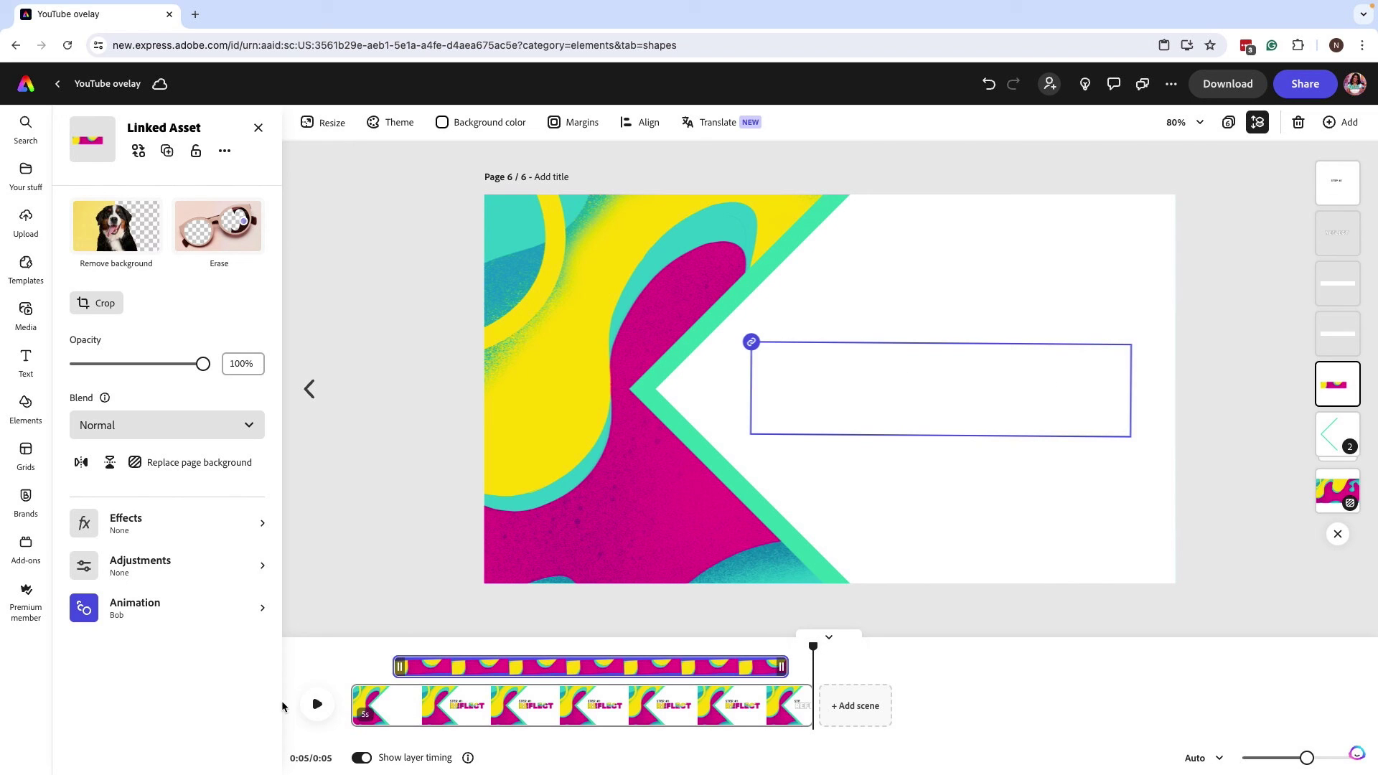
Preview REFLECT's entrance and stretch the patterned layer's box slightly downward.
click(318, 710)
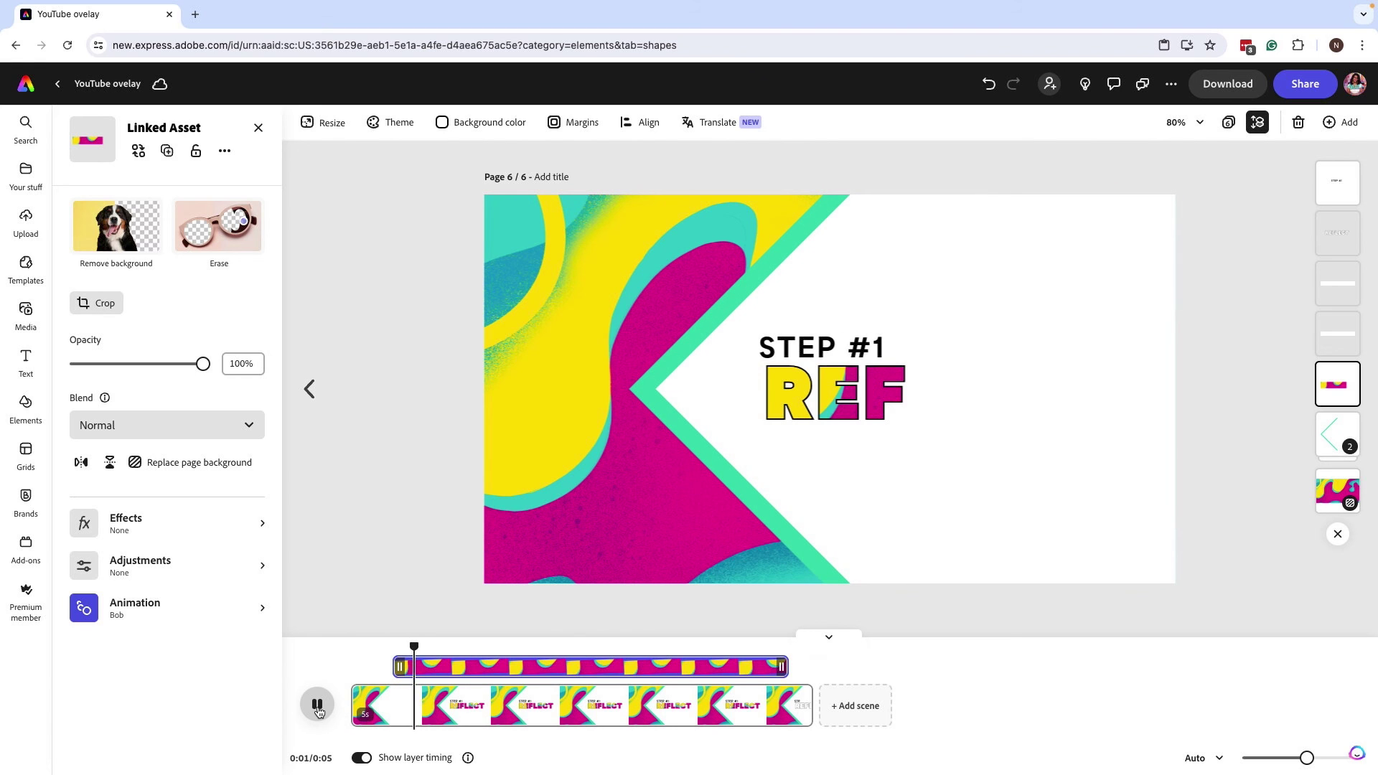
click(535, 654)
drag(535, 655, 684, 667)
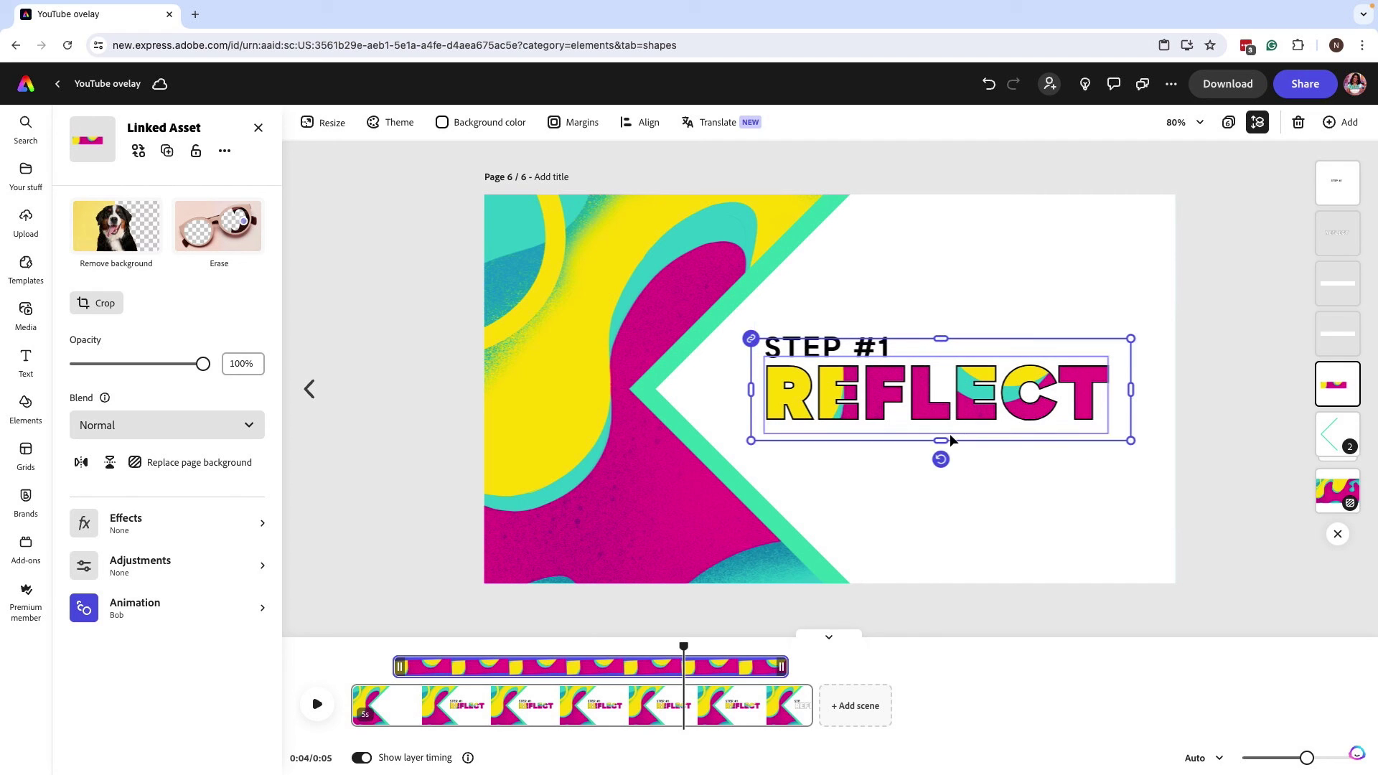
drag(941, 440, 945, 451)
drag(674, 655, 785, 646)
Lower the white rectangle's top edge behind STEP #1 and extend it slightly left.
click(762, 329)
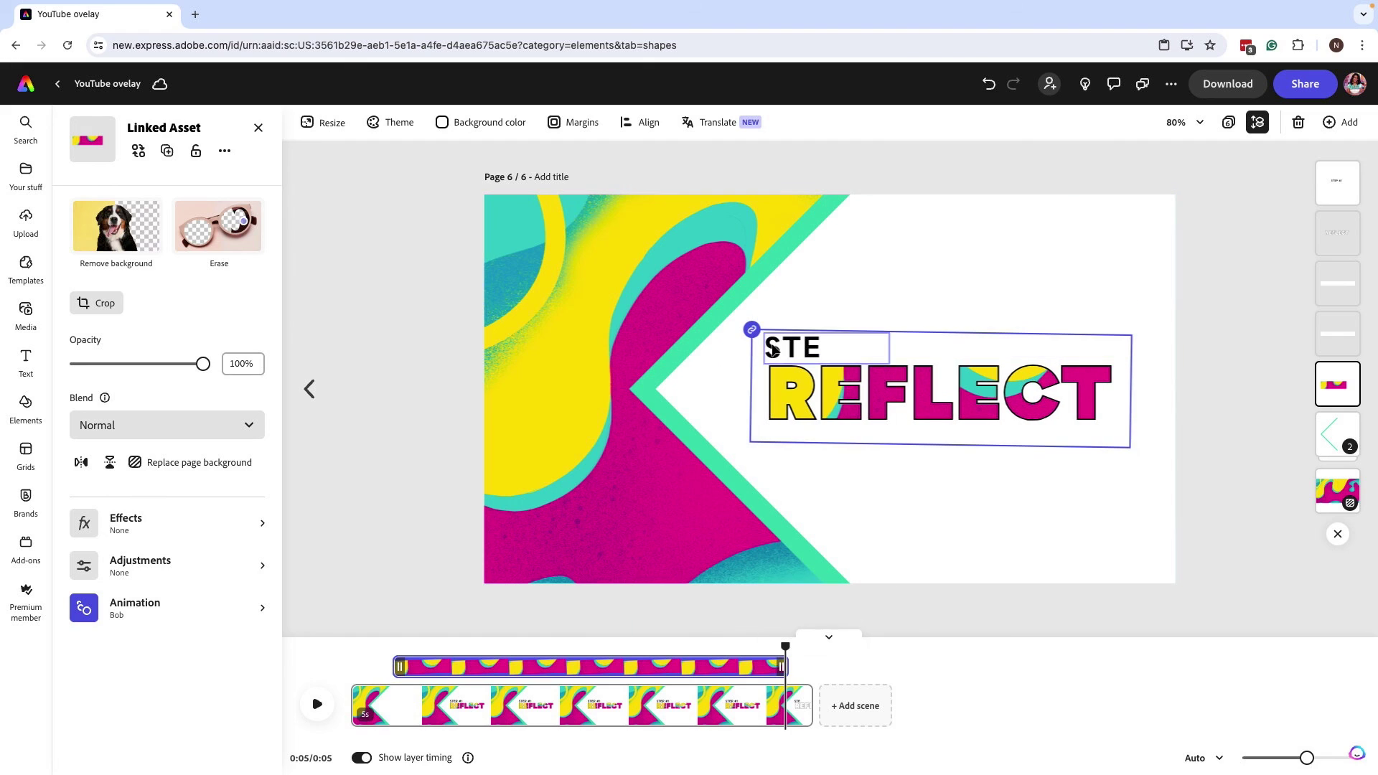
click(794, 316)
drag(753, 329, 751, 329)
drag(941, 301, 947, 308)
drag(751, 332, 746, 323)
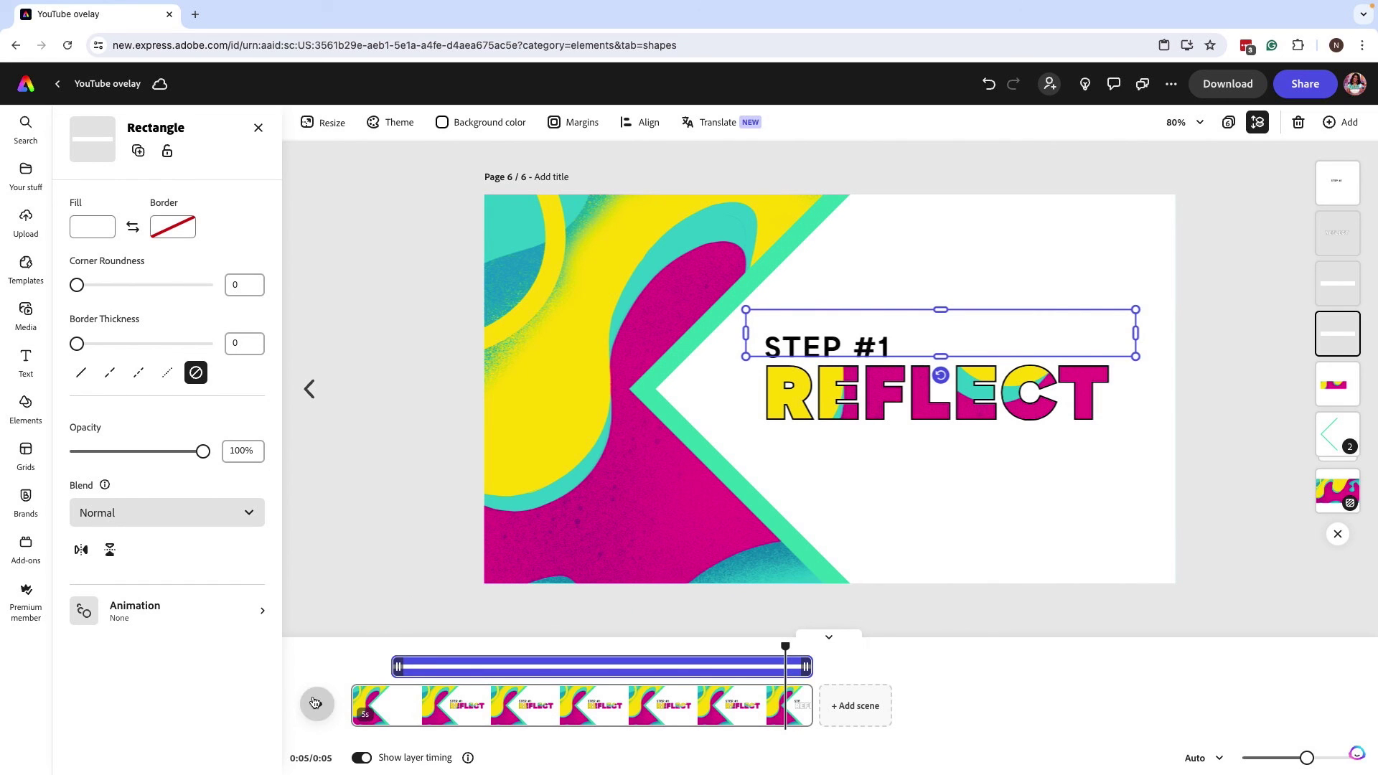